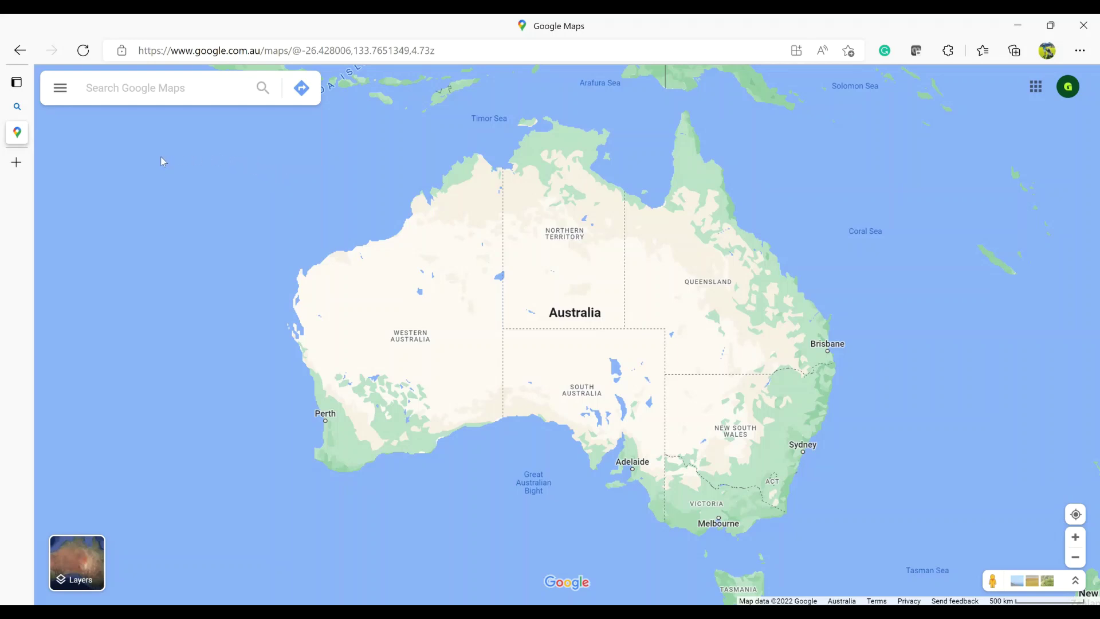
Open the saved custom map "Hartfield Map with Hole to Tee Measurements" from Your places.
click(69, 94)
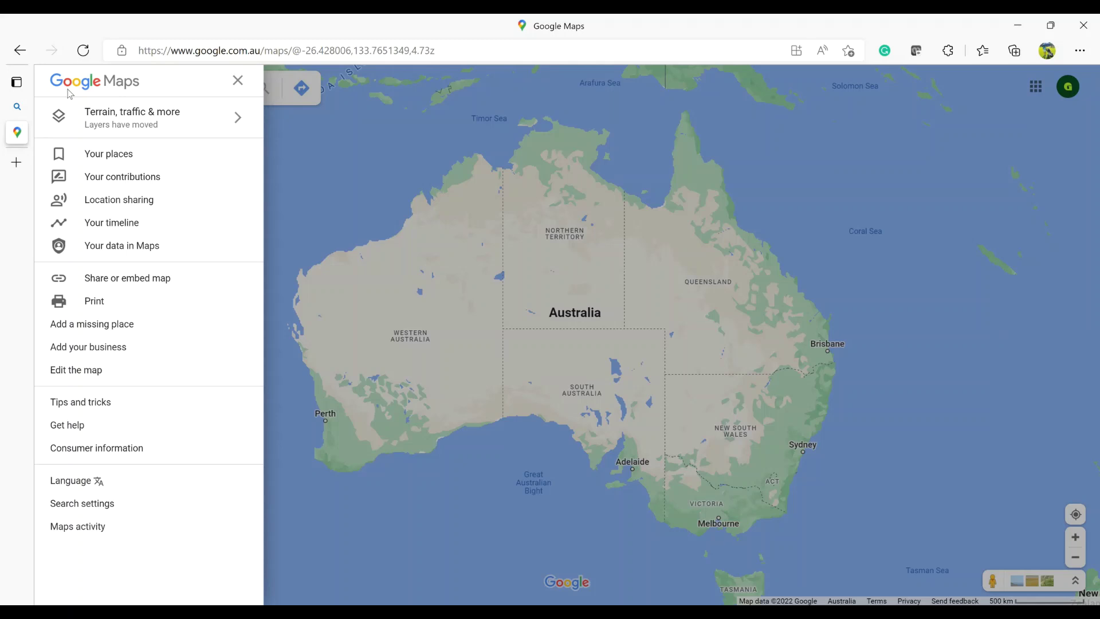
click(292, 188)
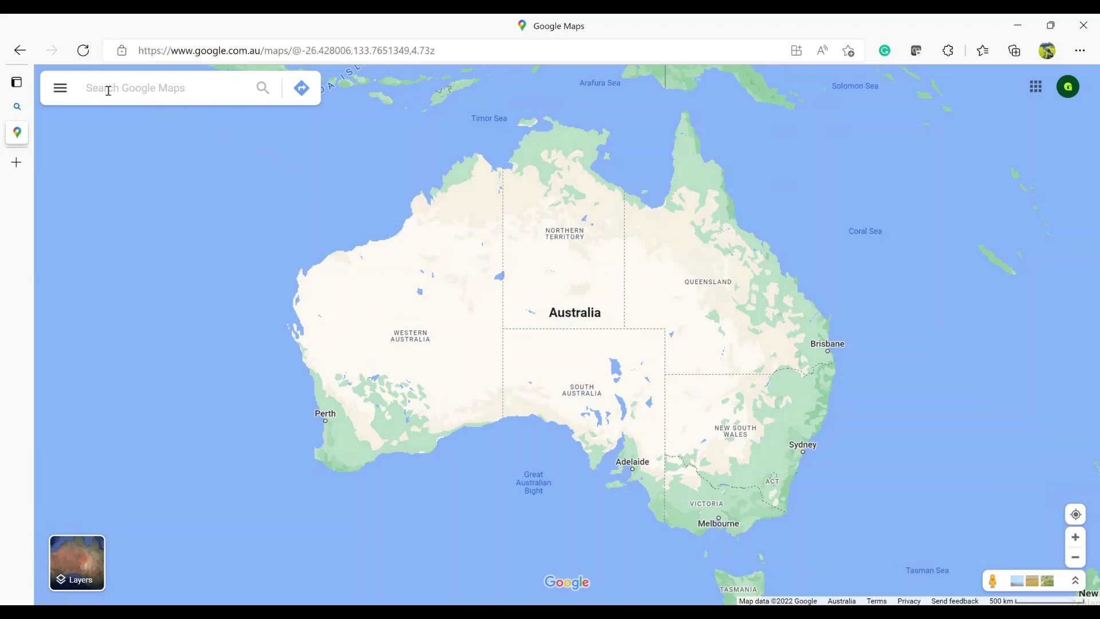
click(60, 89)
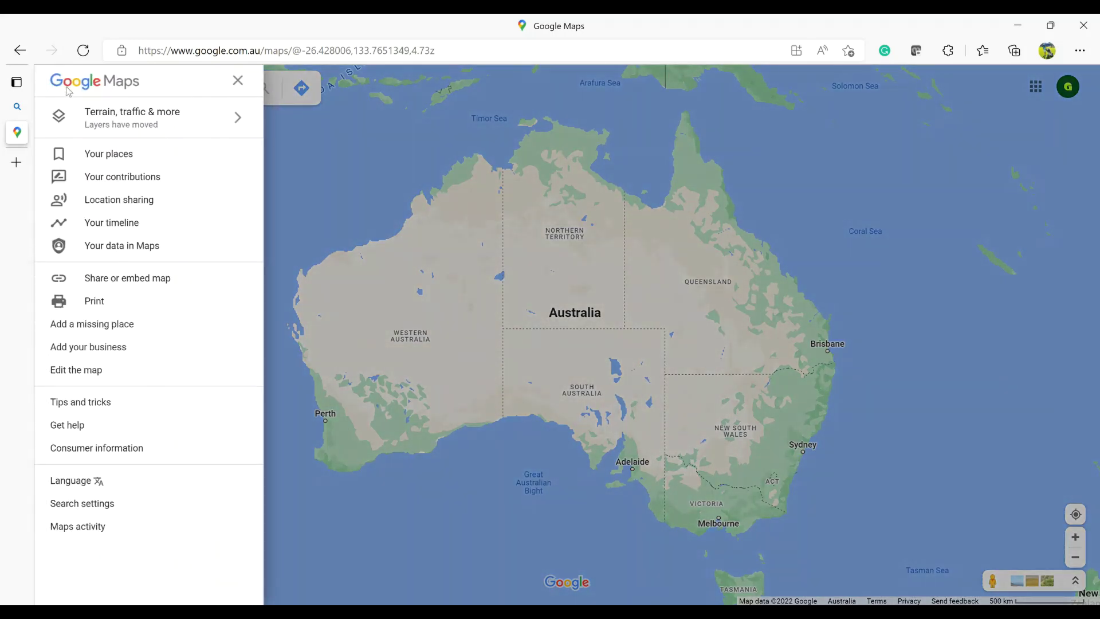
click(130, 161)
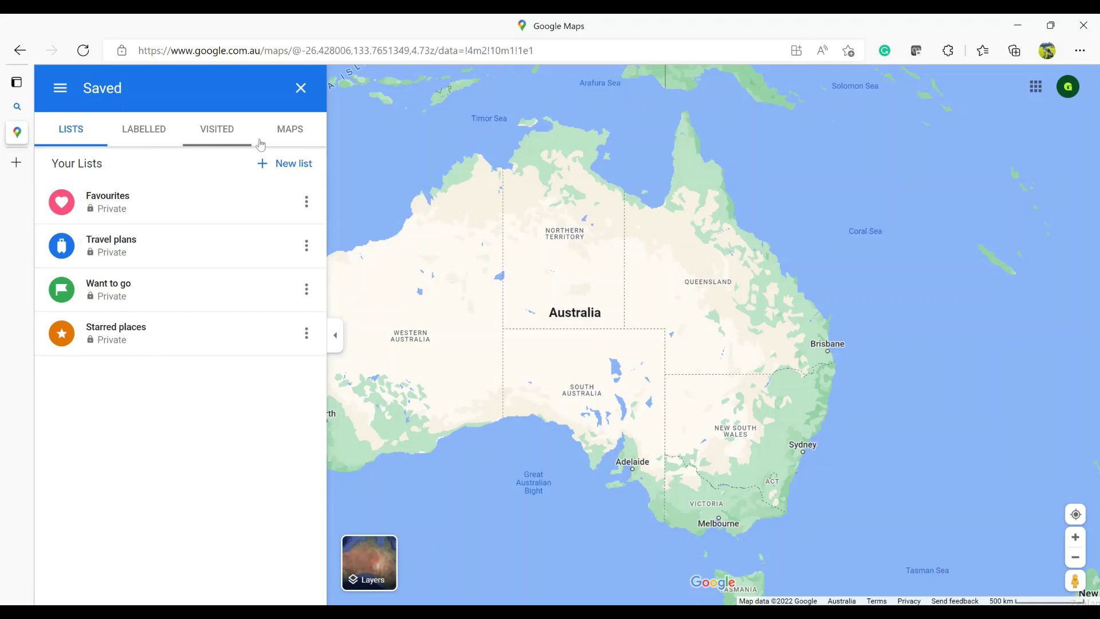
click(300, 140)
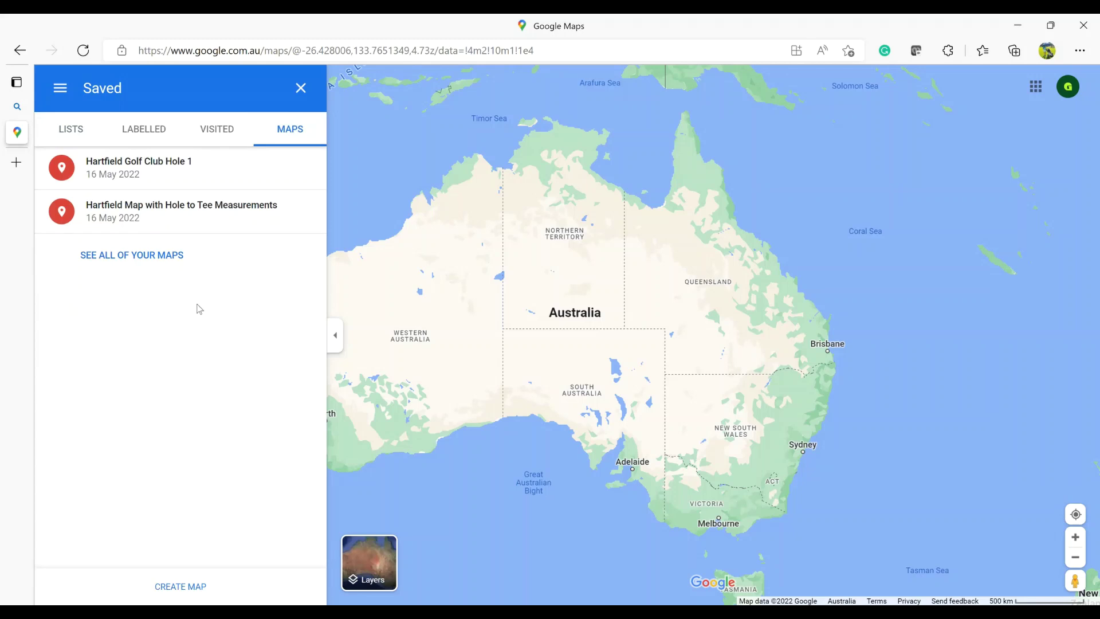
click(164, 226)
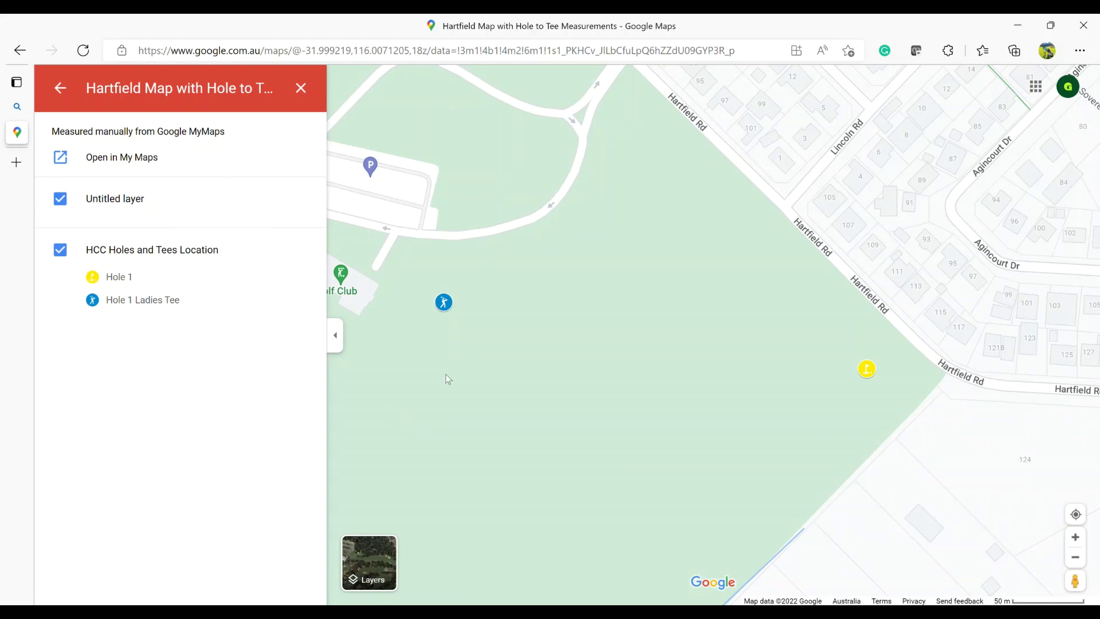
Close the saved custom map and switch the area around Hartfield Golf Club to satellite imagery.
click(532, 342)
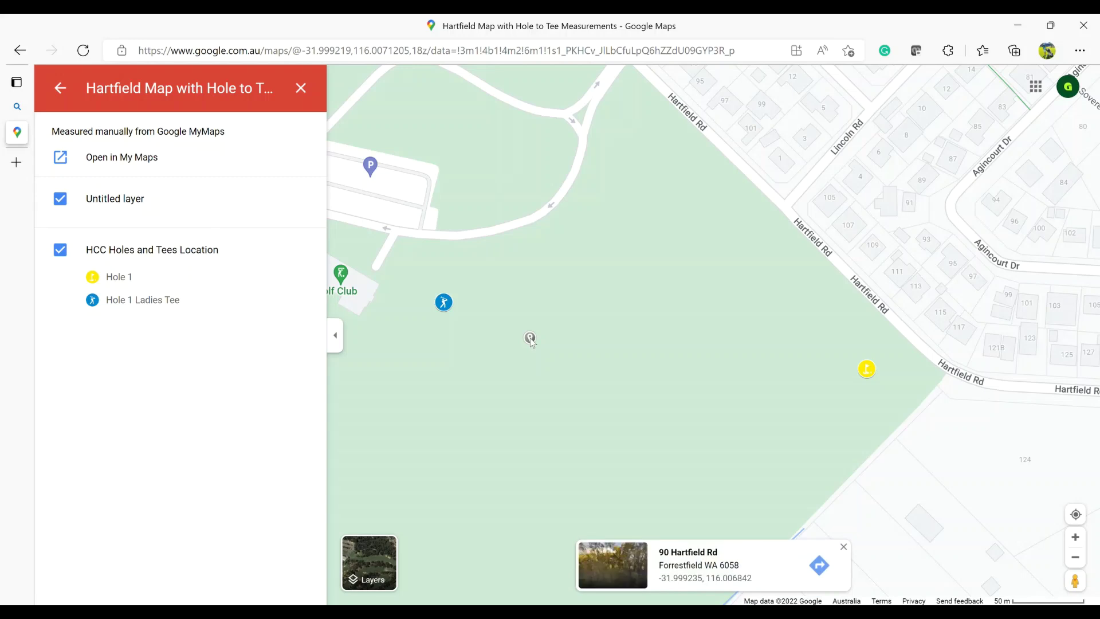
click(310, 92)
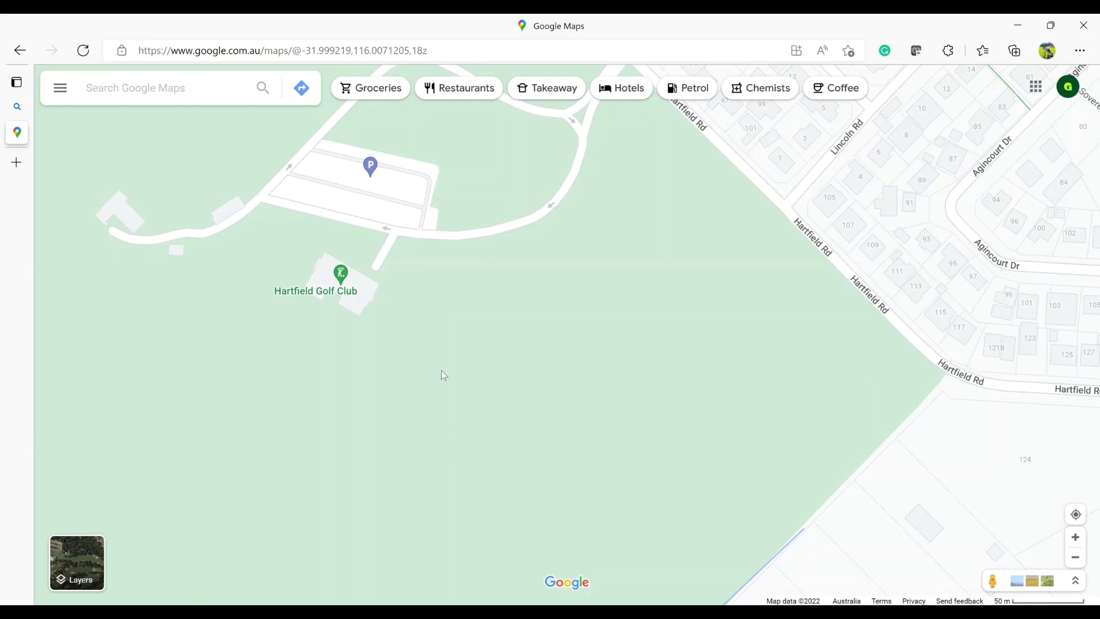
drag(442, 377, 479, 395)
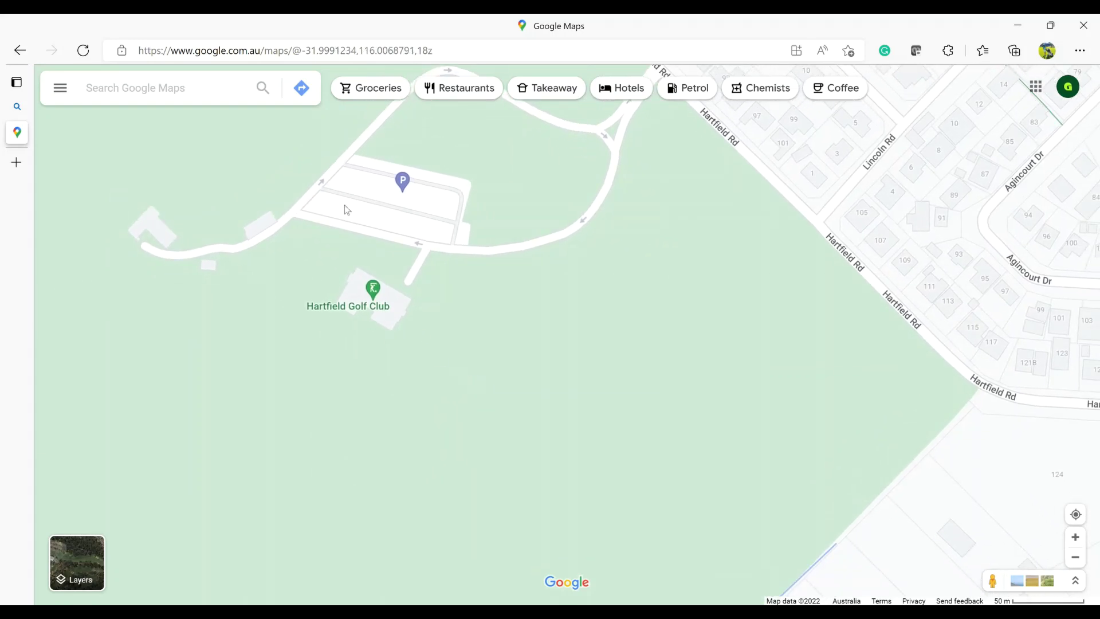
click(86, 560)
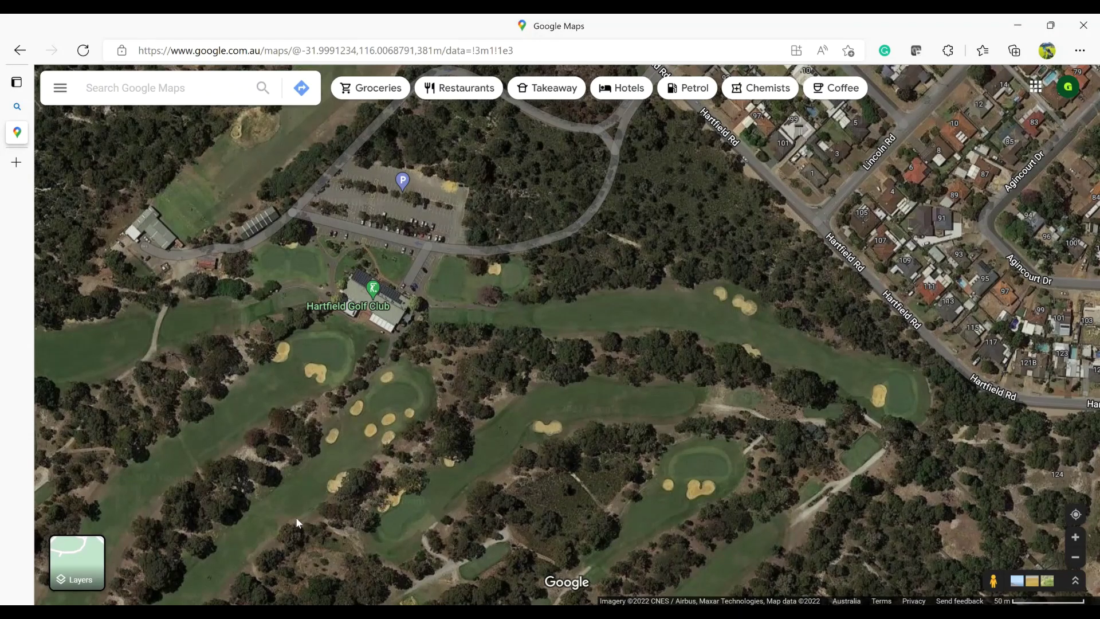
Examine the Hartfield Golf Club course in satellite imagery, from the whole layout to the fairway east of the clubhouse.
scroll(291, 499, down, 5)
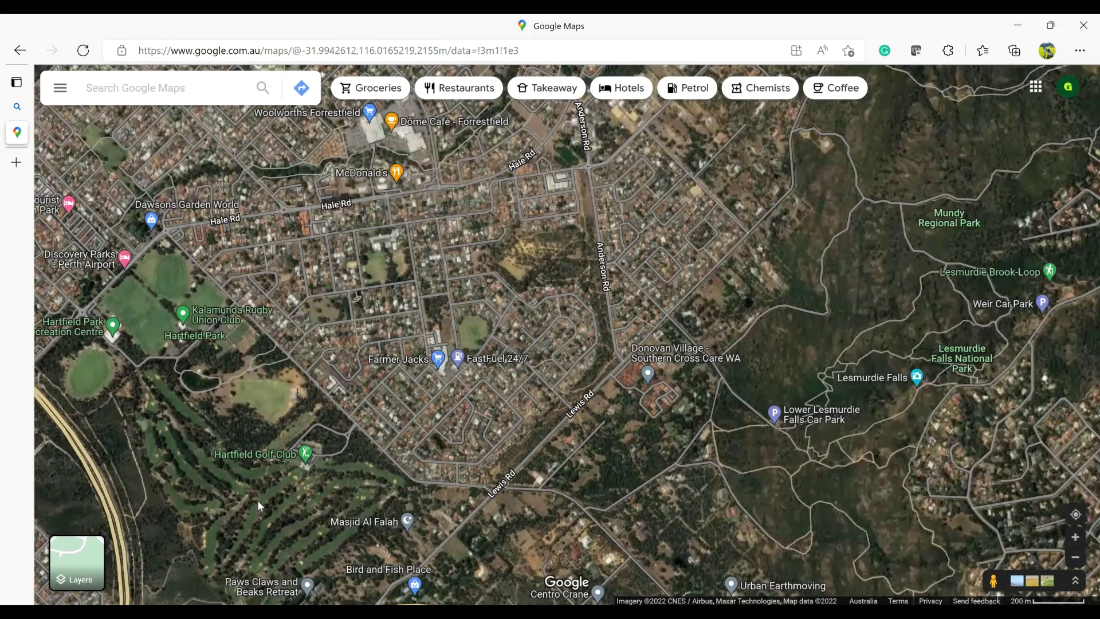
drag(423, 458, 617, 337)
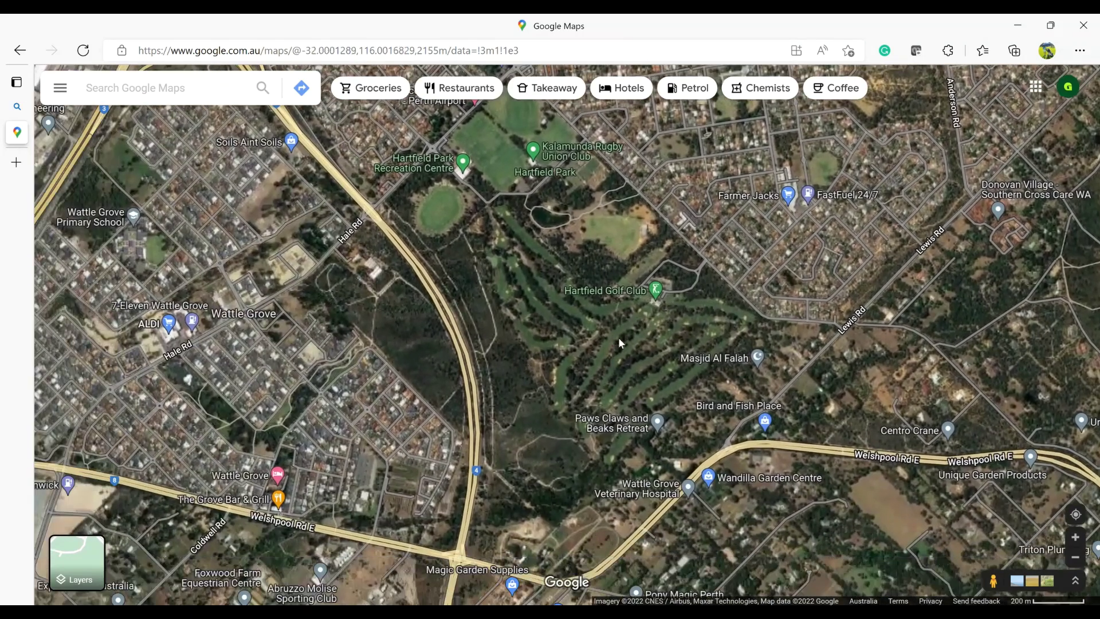
scroll(656, 324, up, 3)
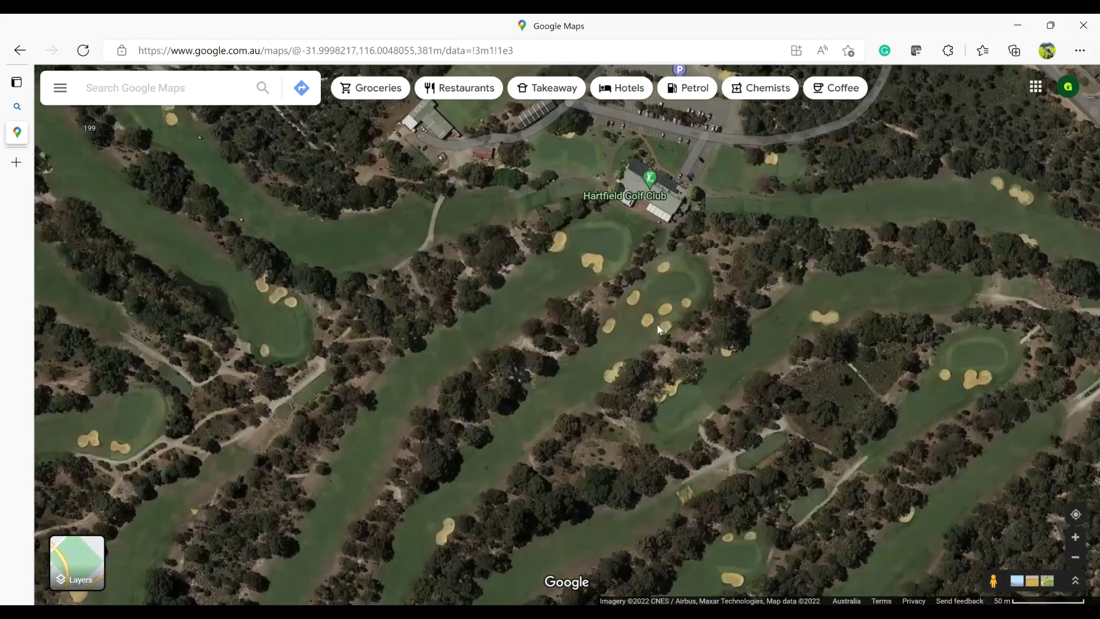
scroll(657, 324, down, 1)
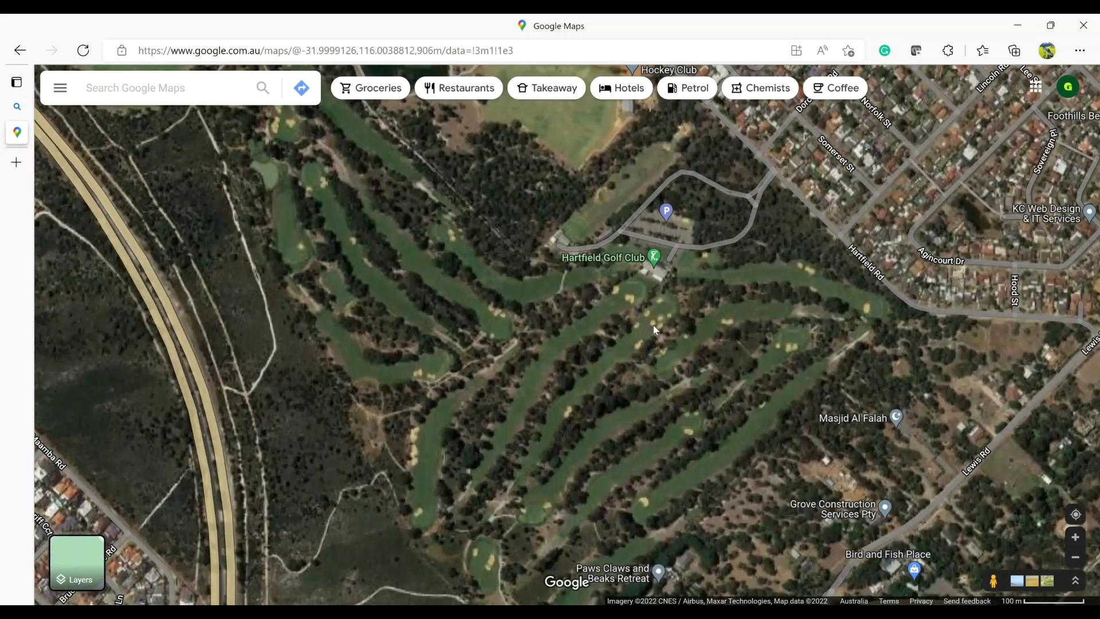
scroll(657, 330, down, 3)
scroll(655, 330, up, 2)
scroll(654, 327, up, 2)
drag(672, 350, 646, 342)
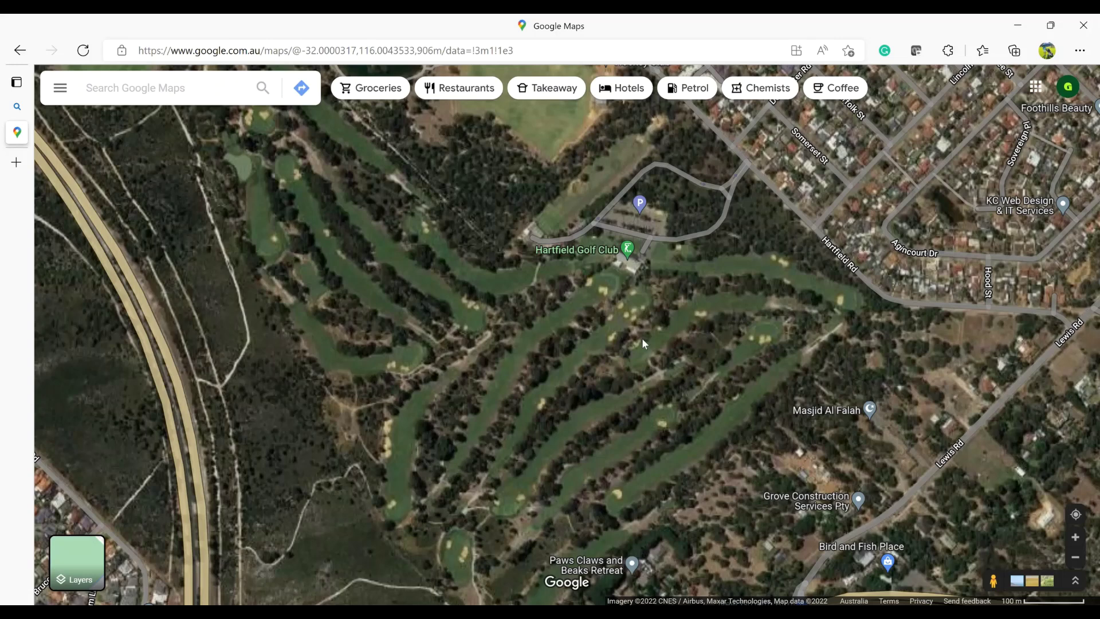
drag(709, 317, 632, 330)
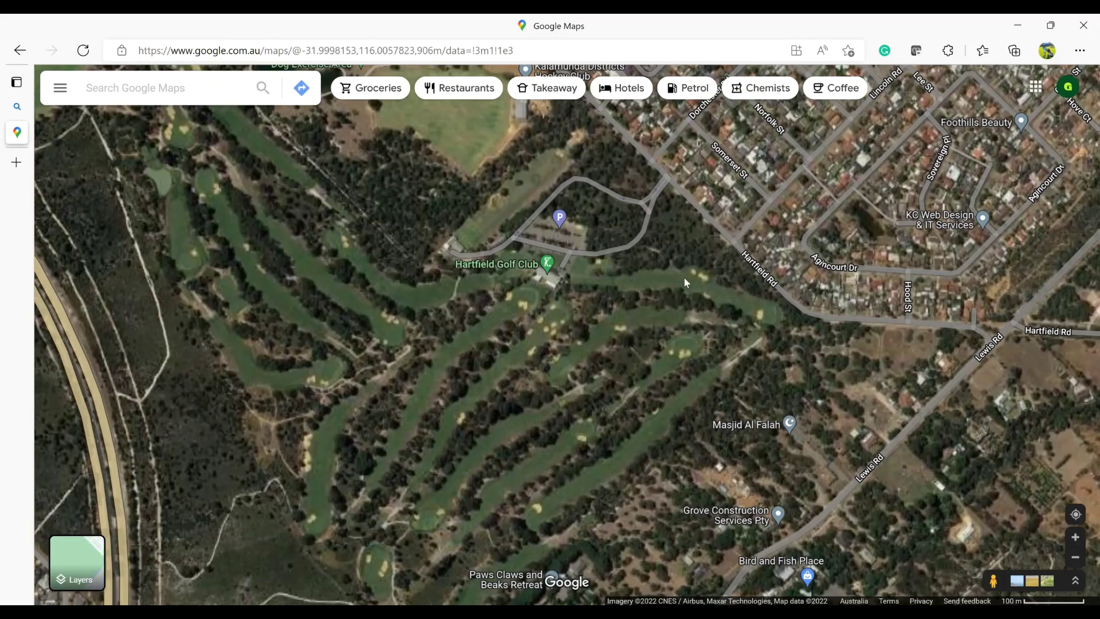
scroll(682, 281, up, 5)
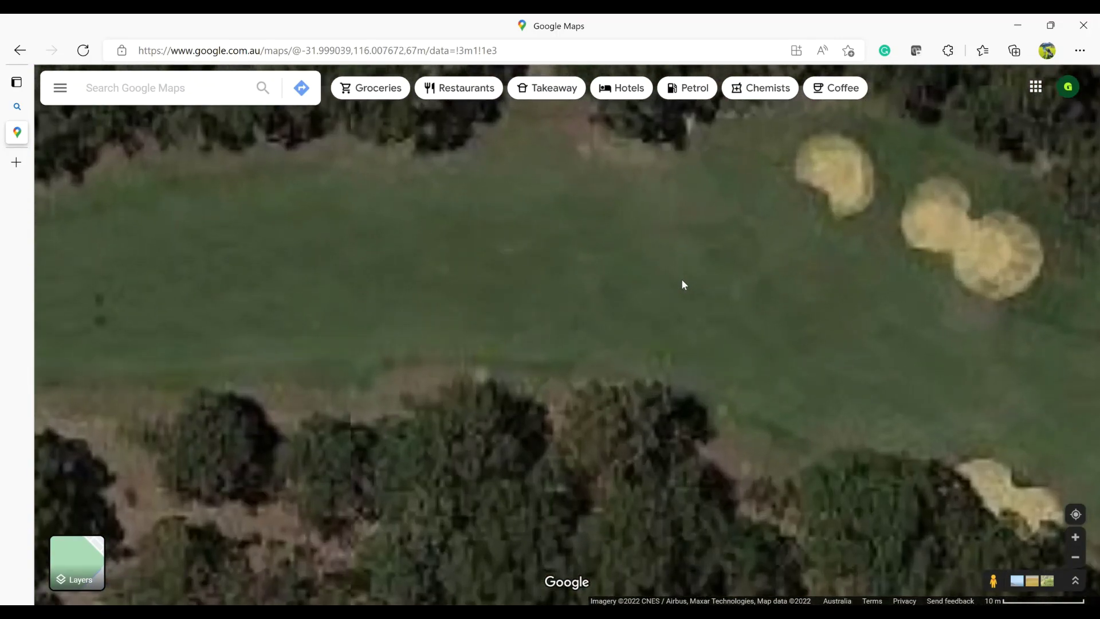
scroll(682, 282, down, 3)
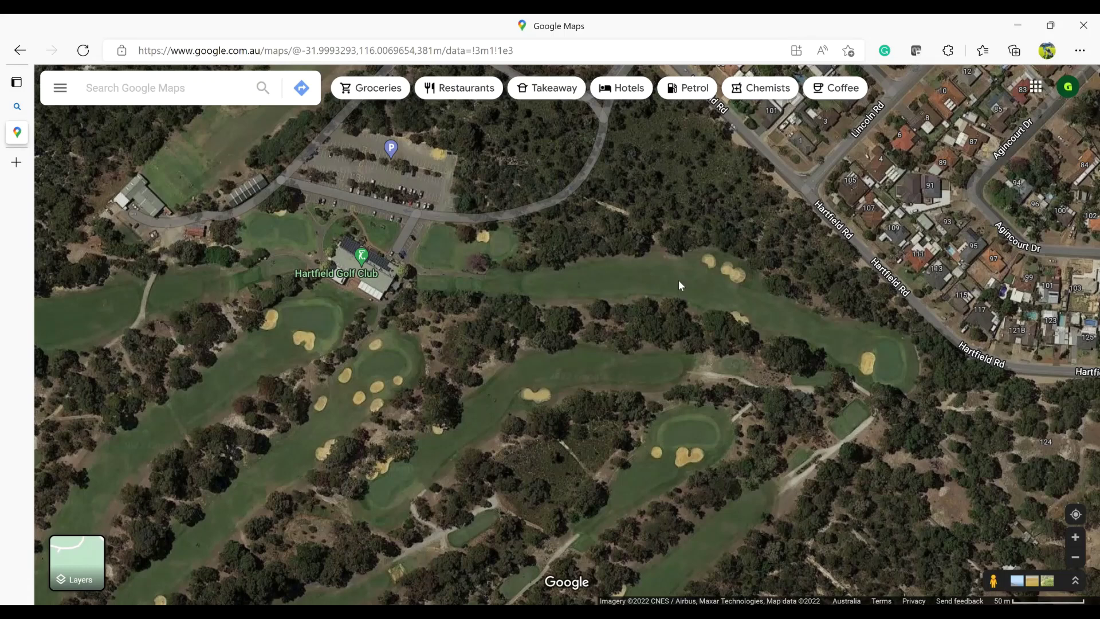
drag(680, 282, 636, 301)
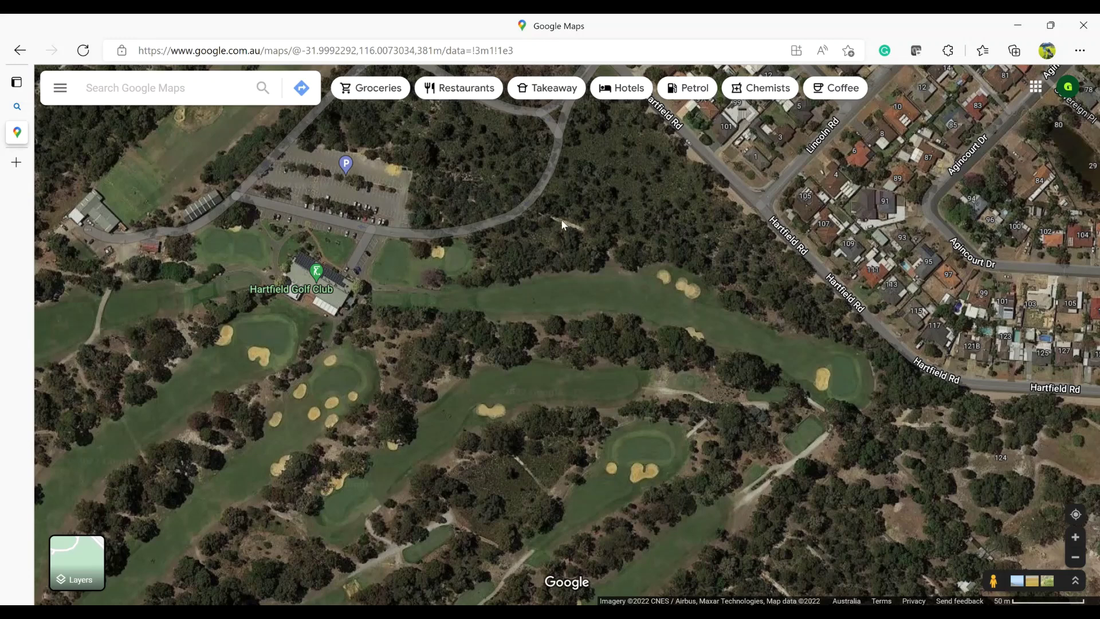
Create a new custom map in Google My Maps from the Maps section of Your places.
click(61, 89)
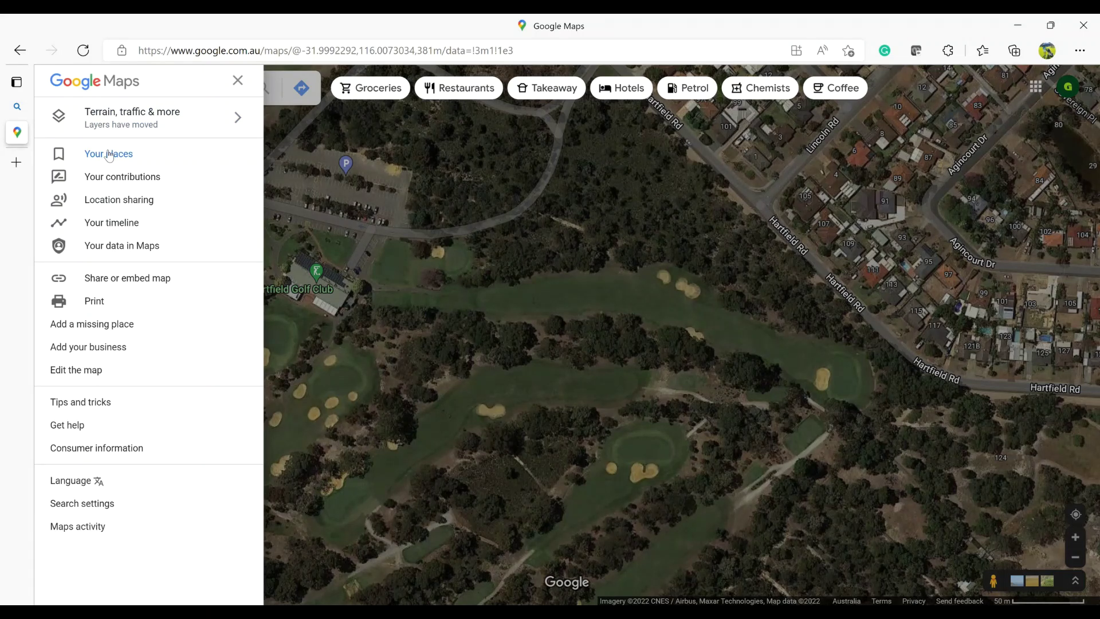
click(109, 155)
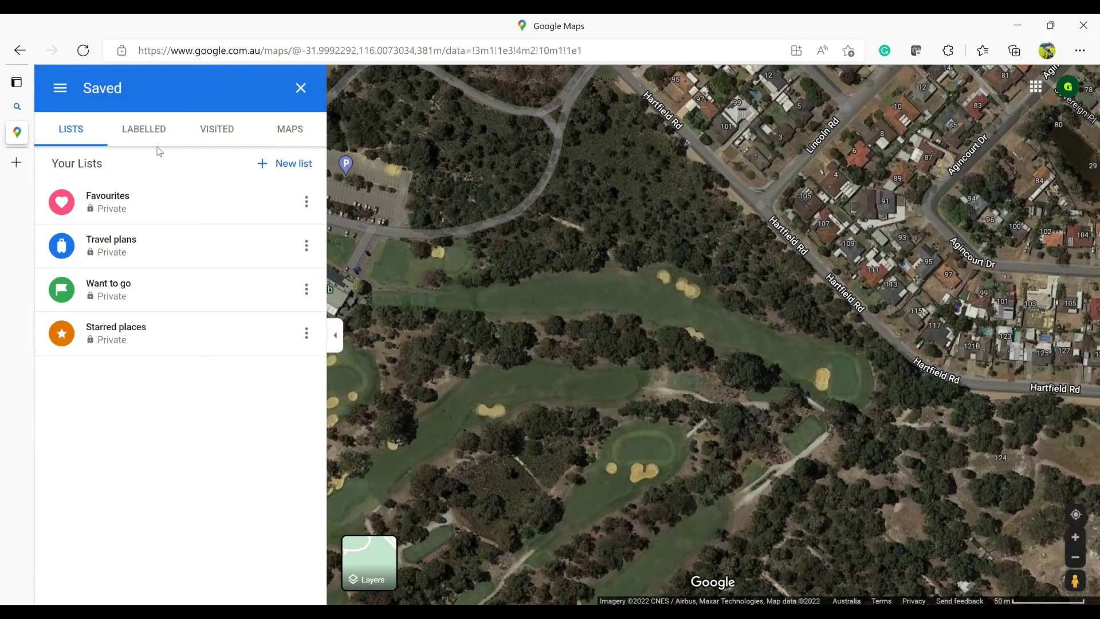
click(288, 129)
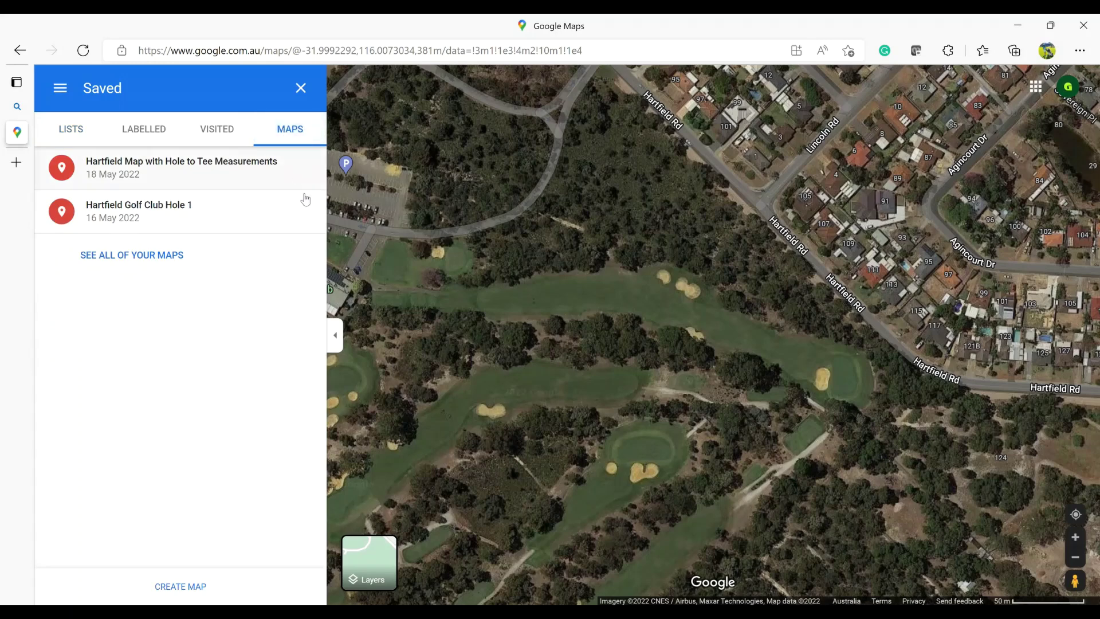
click(181, 587)
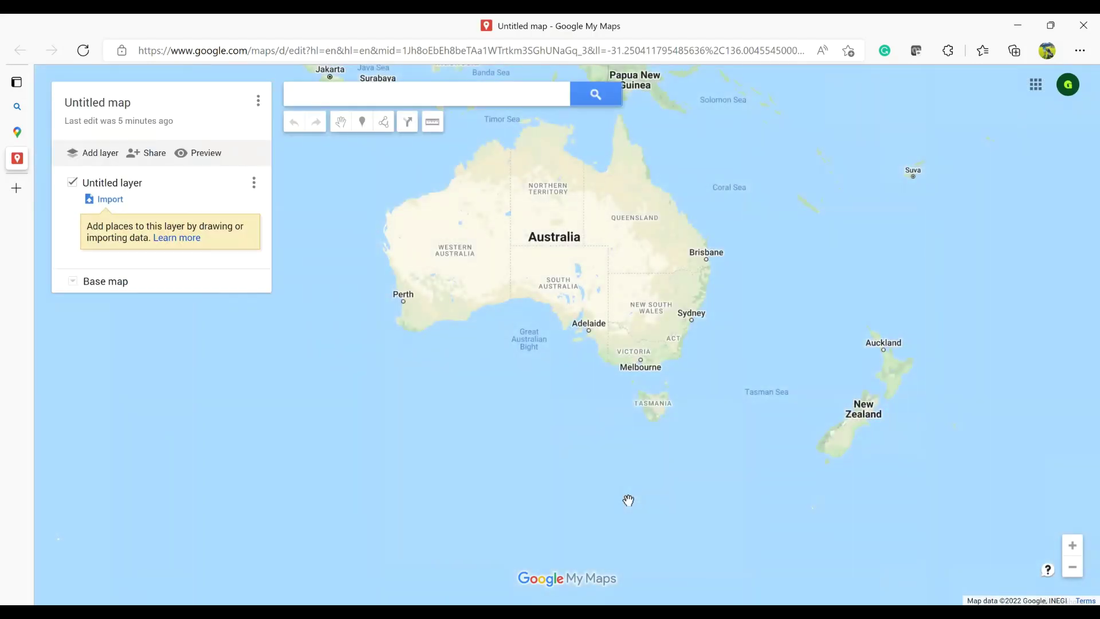
Search the new map for Hartfield Golf Club, go to that place and dismiss its details.
drag(557, 452, 553, 526)
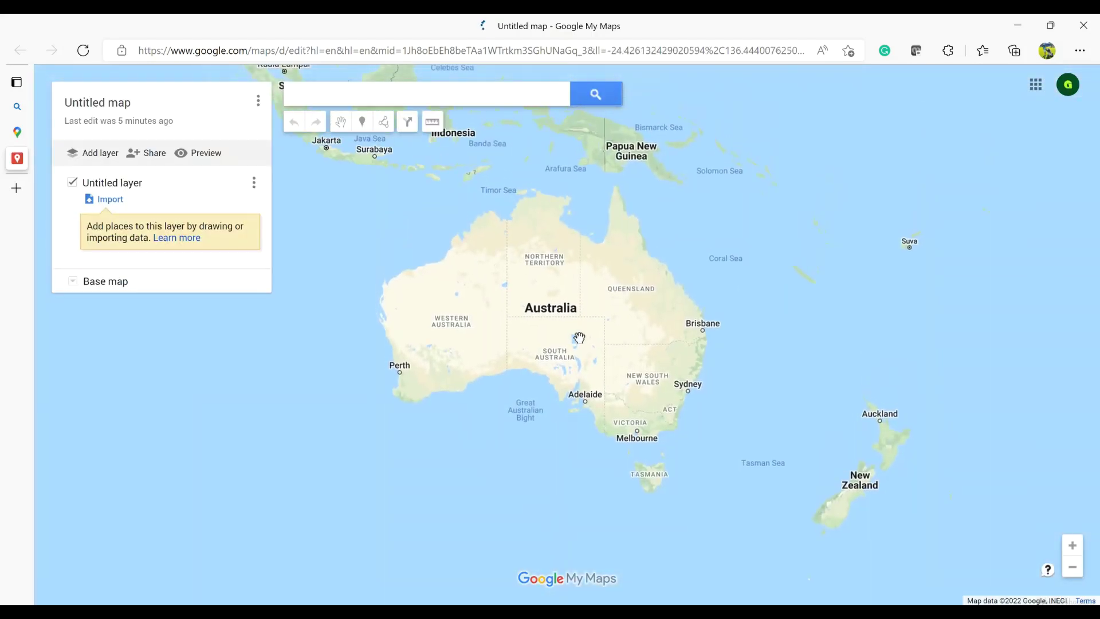
click(448, 97)
text(hartfield)
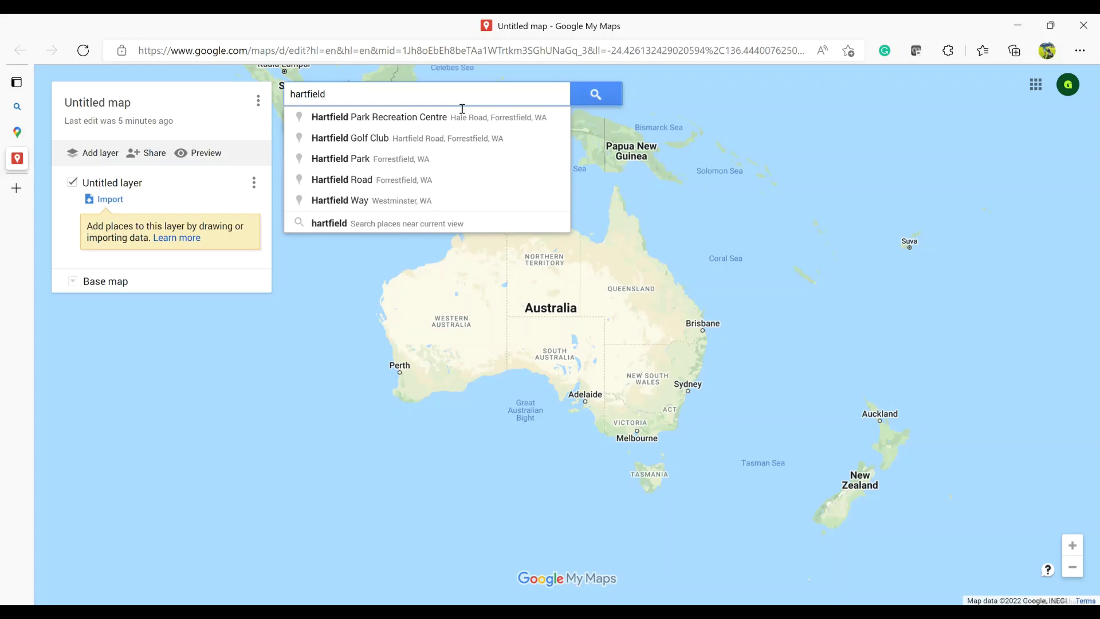
key(ctrl+a)
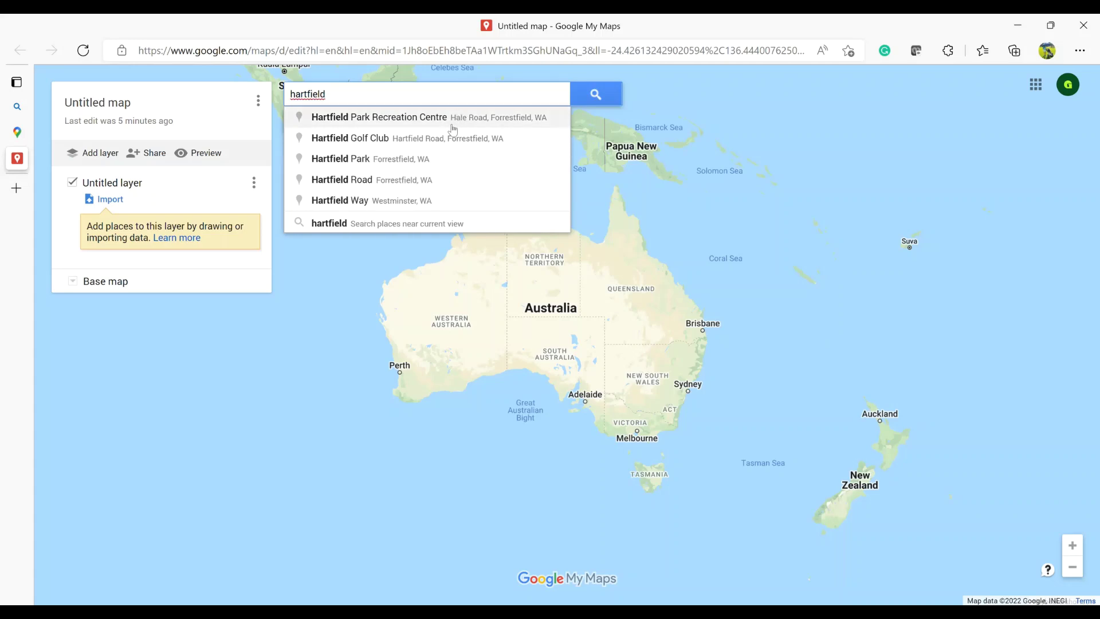
key(BackSpace)
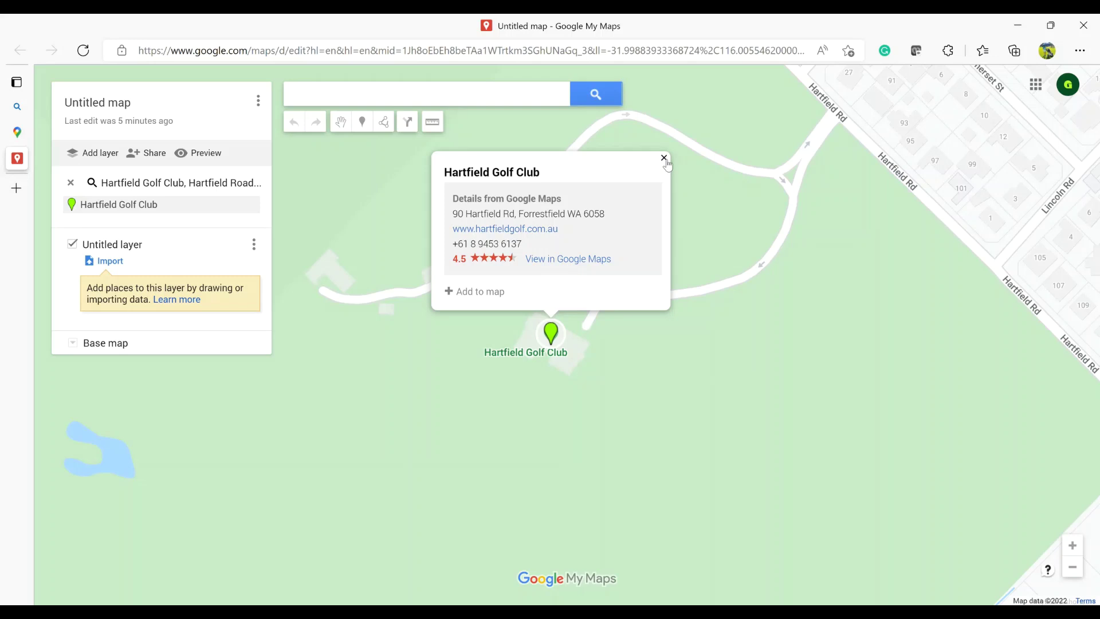
click(664, 159)
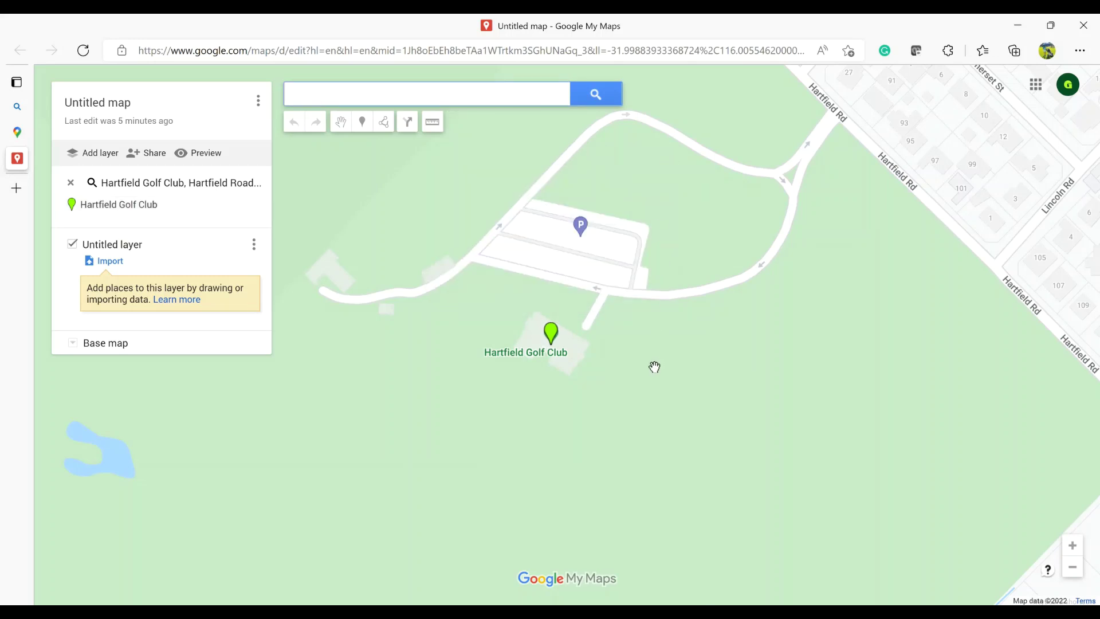
Change the custom map's base map to satellite imagery.
drag(646, 363, 611, 314)
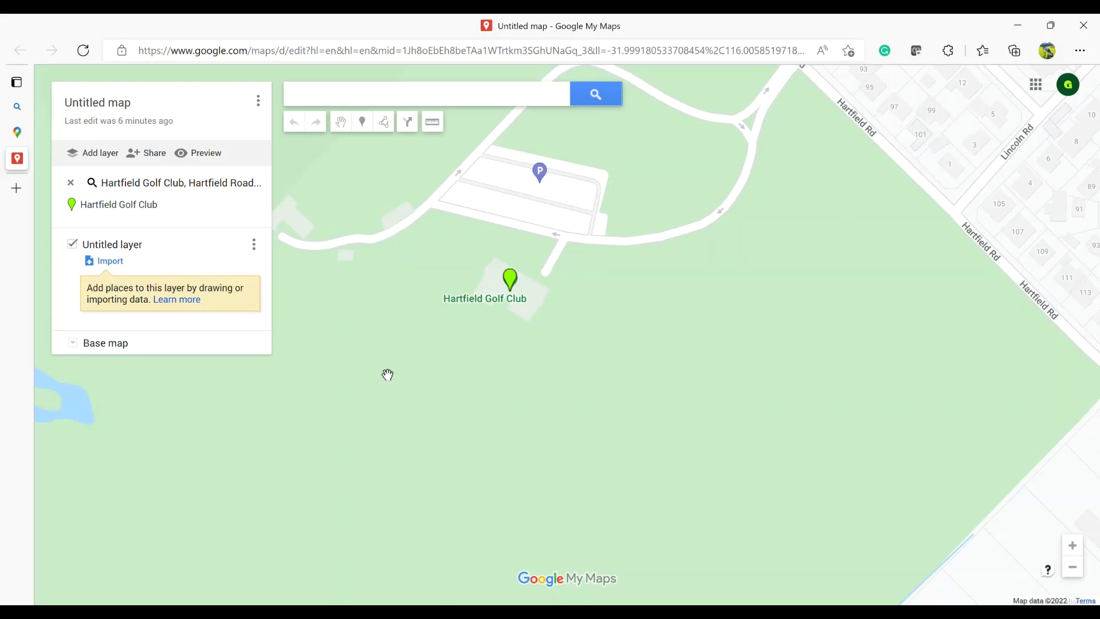
click(72, 344)
click(165, 392)
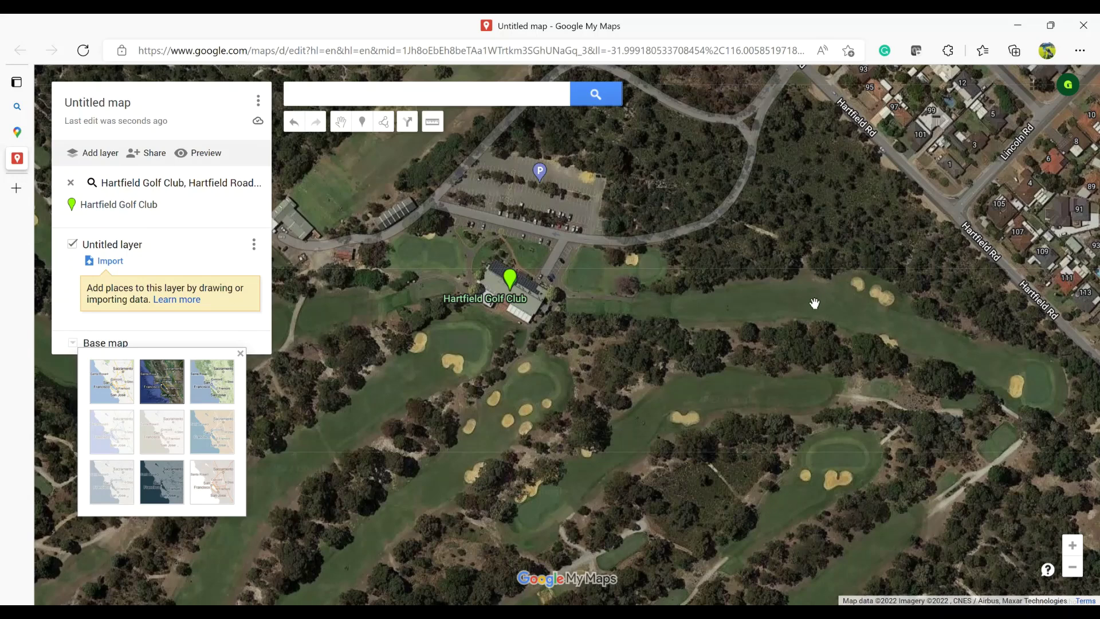
Add a marker on the fairway east of the clubhouse, just west of the bunkers, and save it as "Hole 1".
drag(806, 316, 717, 306)
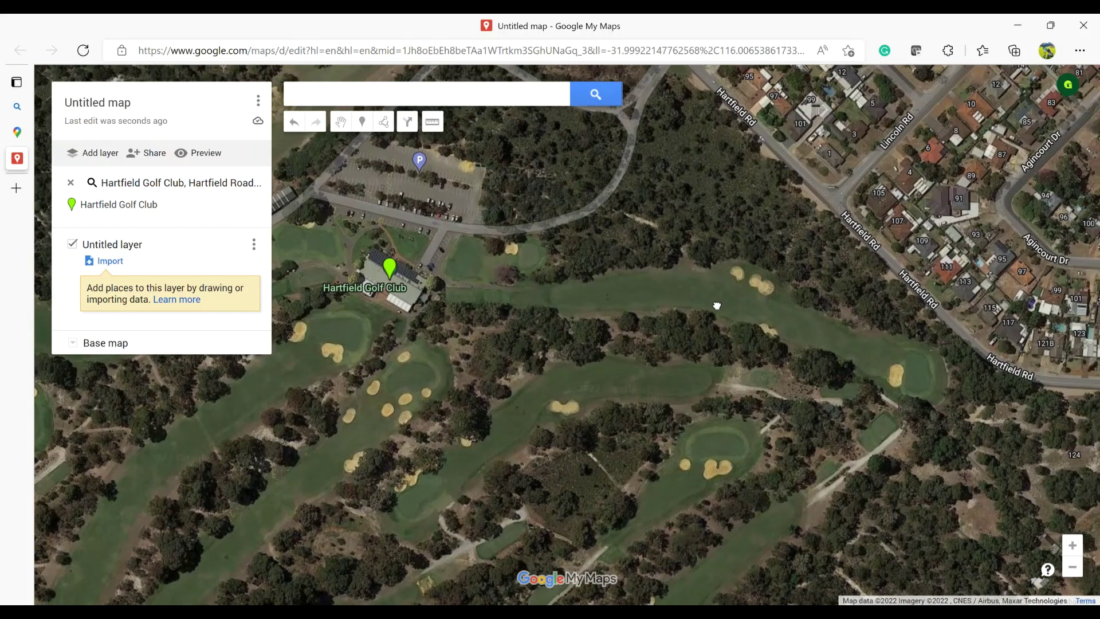
click(362, 122)
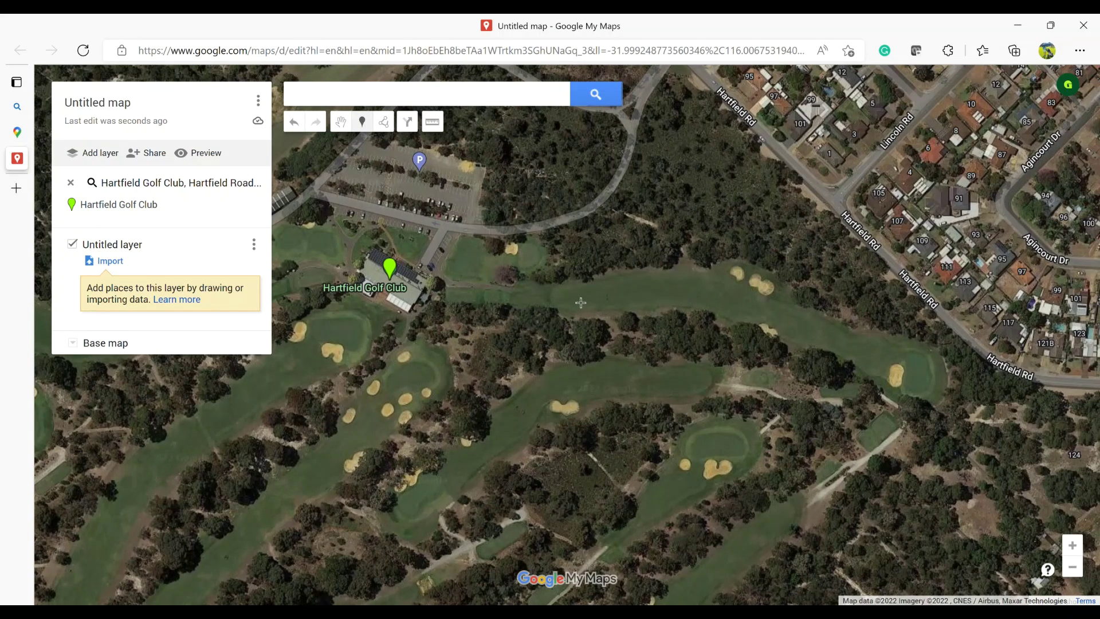
click(679, 293)
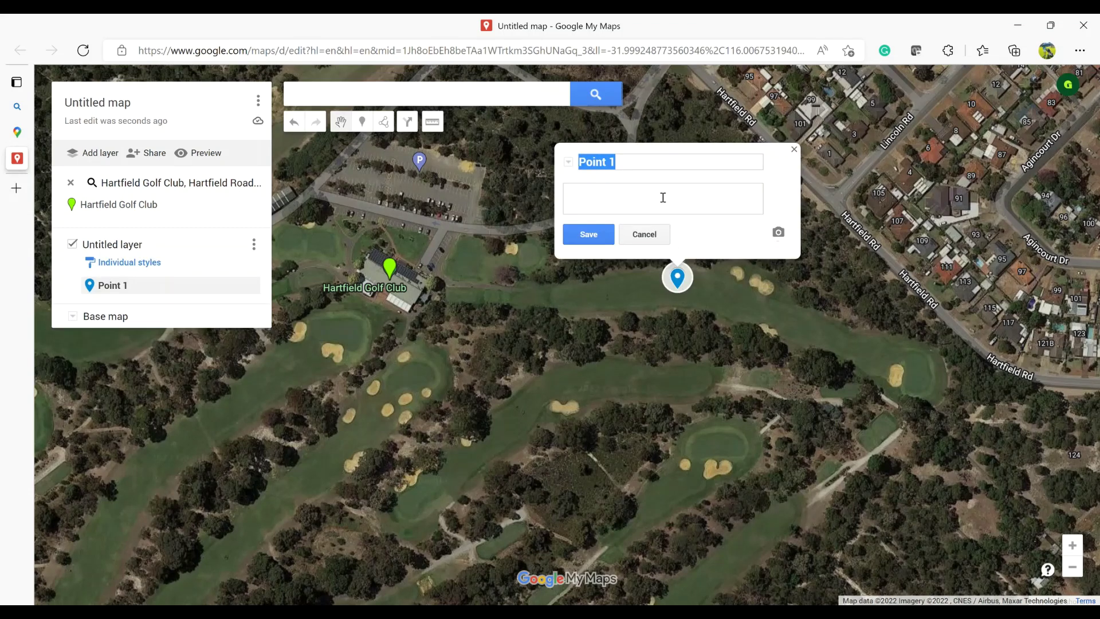
text(Hole 1)
click(590, 234)
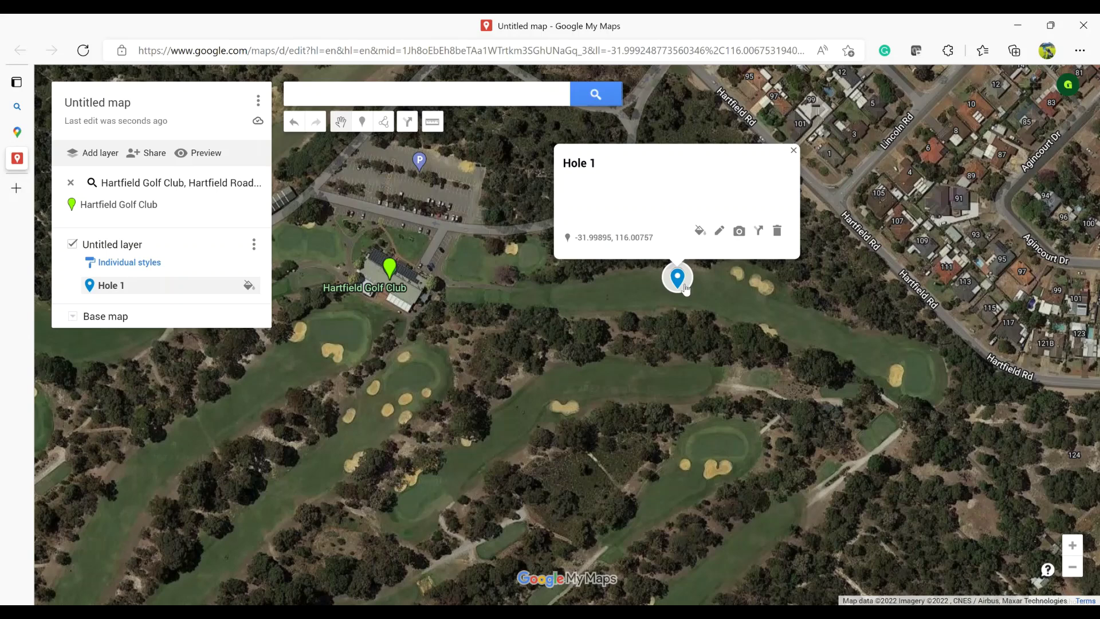
Open the full icon collection from the Hole 1 marker's style options and look through all of it.
click(699, 231)
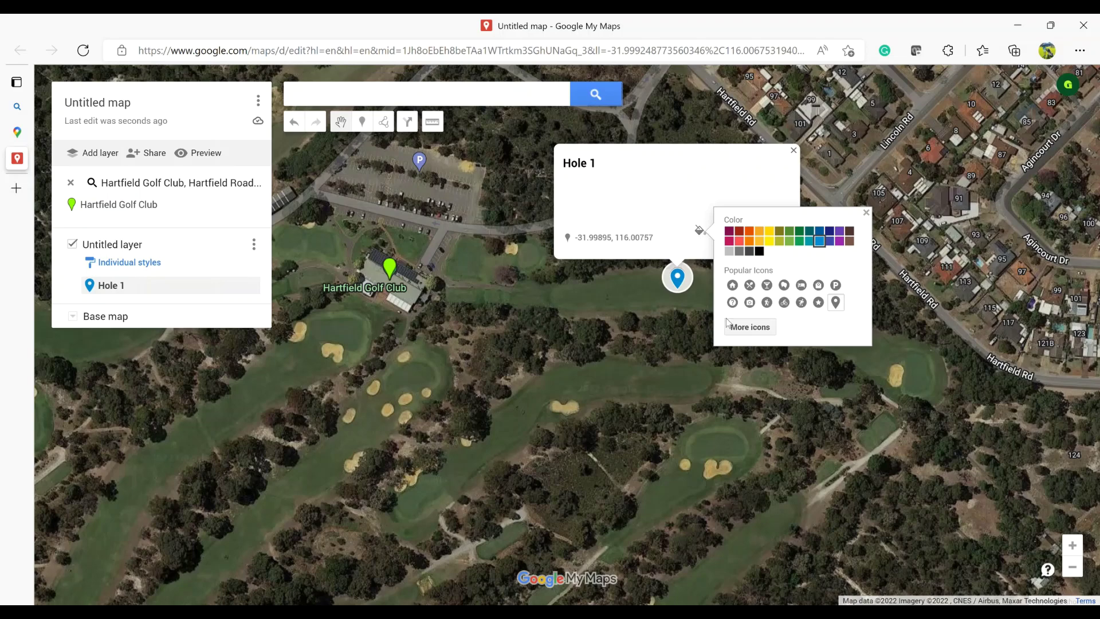
click(747, 326)
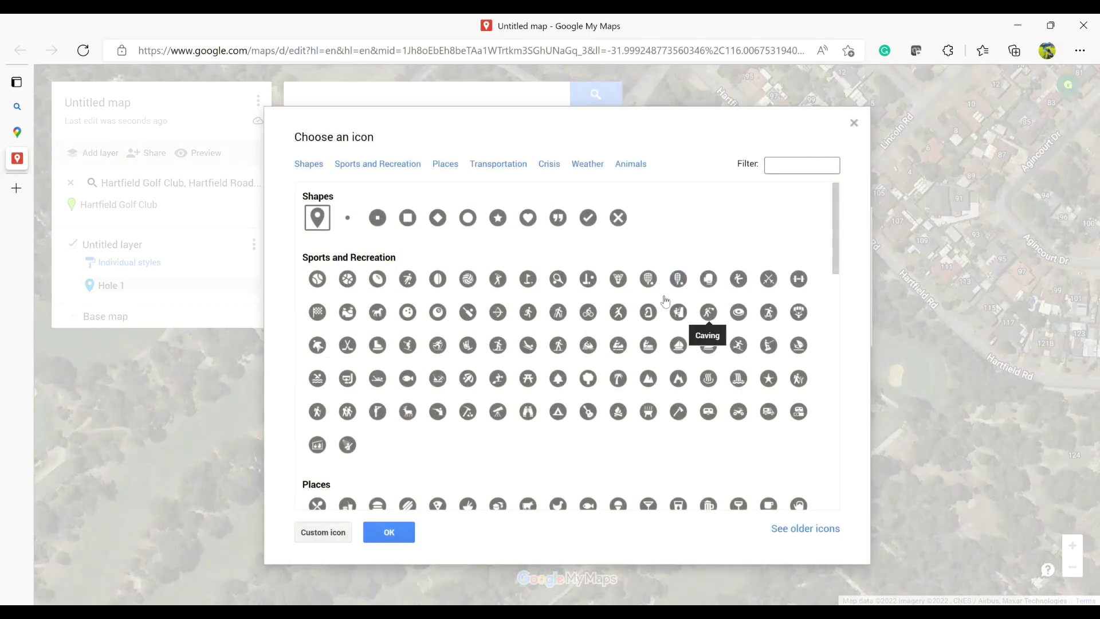
scroll(614, 293, down, 2)
scroll(613, 292, down, 15)
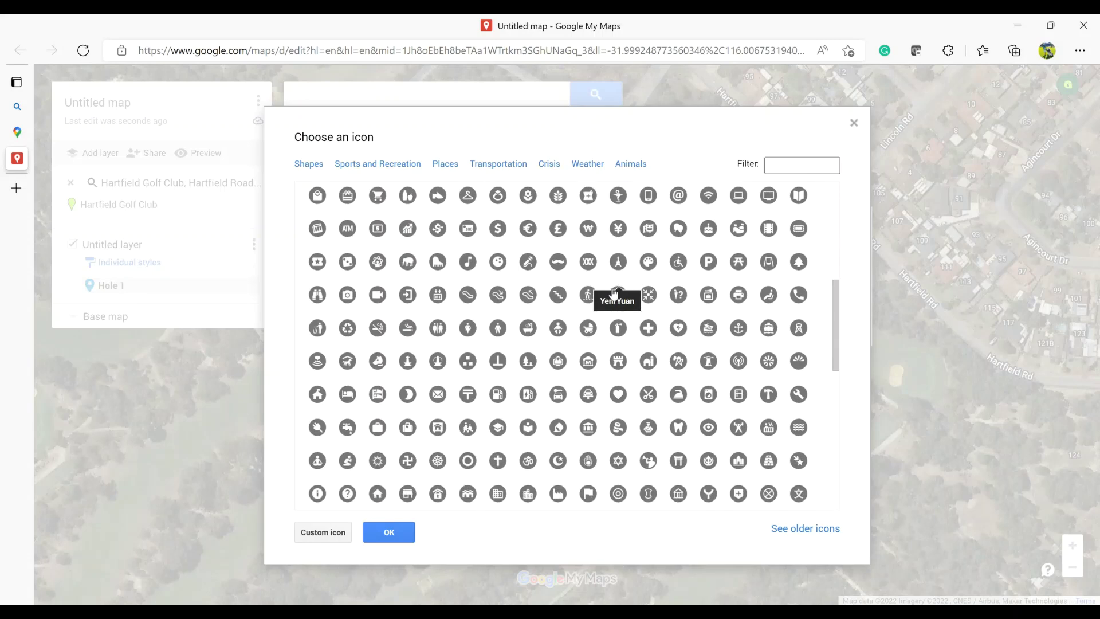
scroll(612, 294, down, 1)
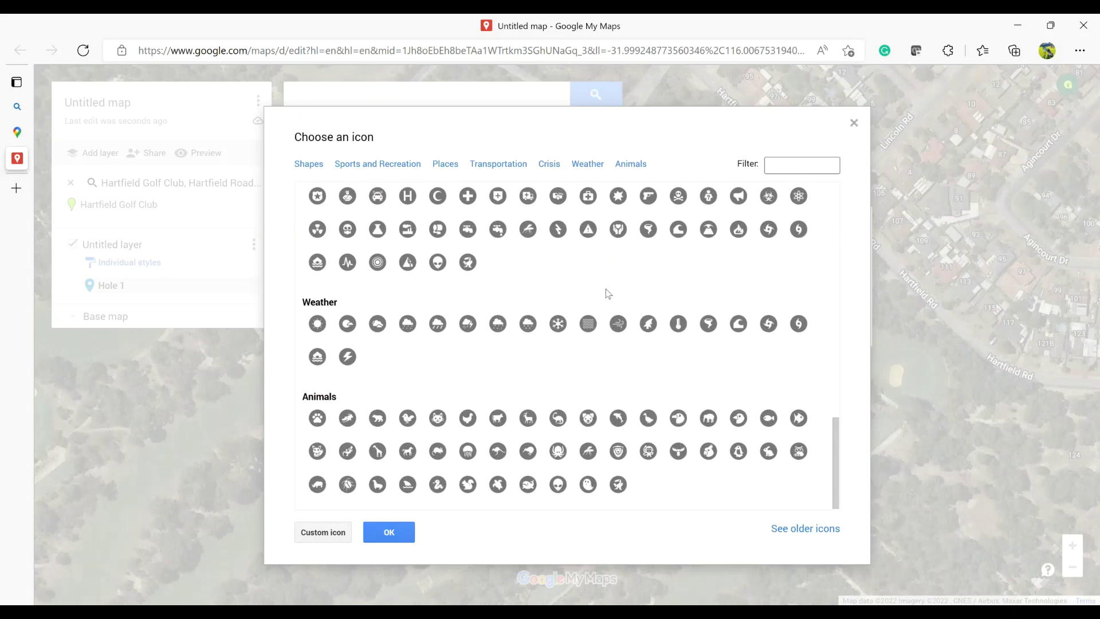
scroll(608, 293, up, 12)
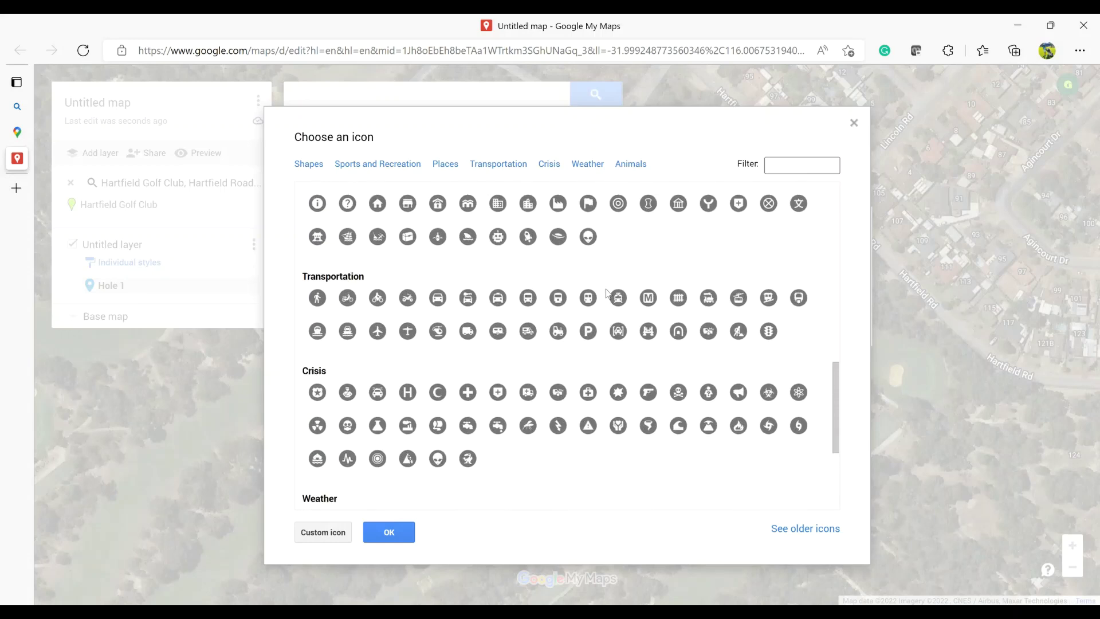
scroll(608, 293, up, 5)
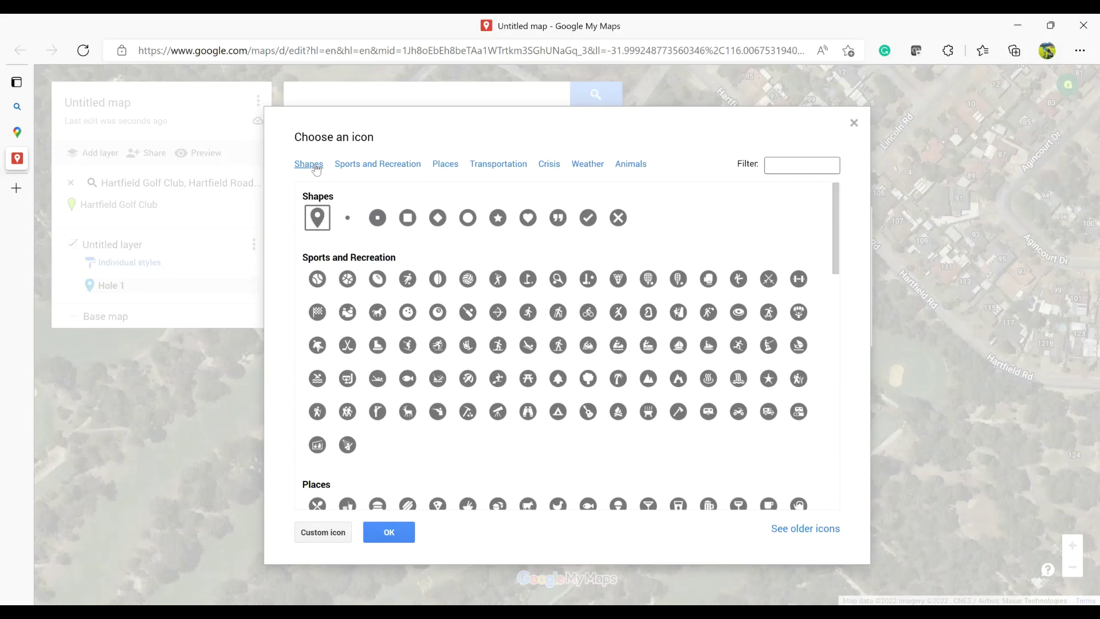
Browse the marker icons by category: Sports and Recreation, Places, Transportation, Crisis, Weather, and back to Shapes.
click(355, 168)
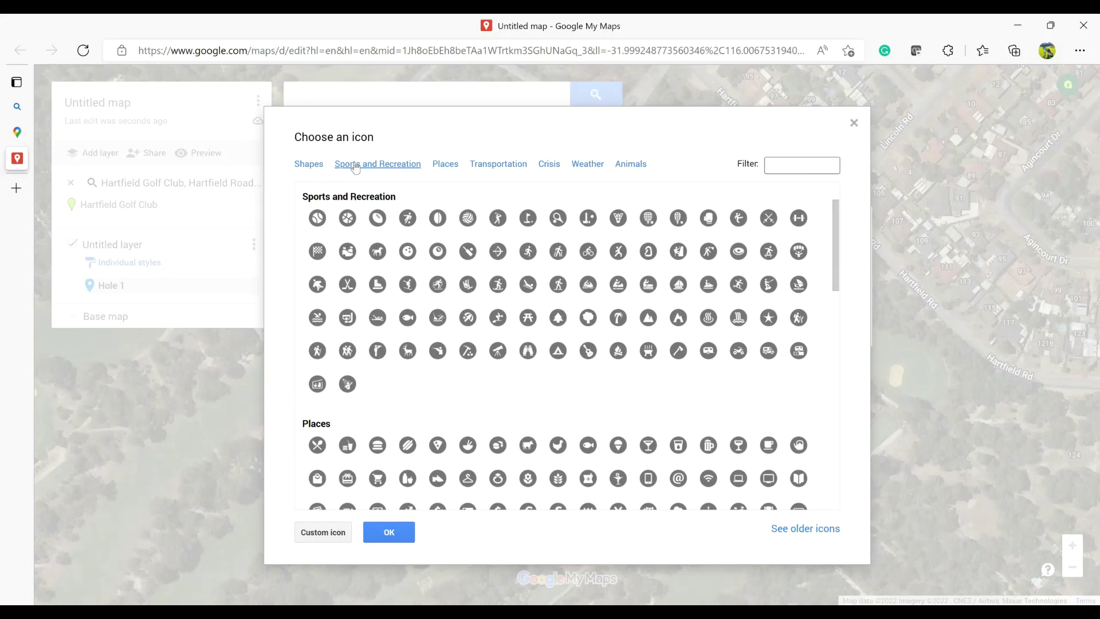
click(447, 166)
click(496, 172)
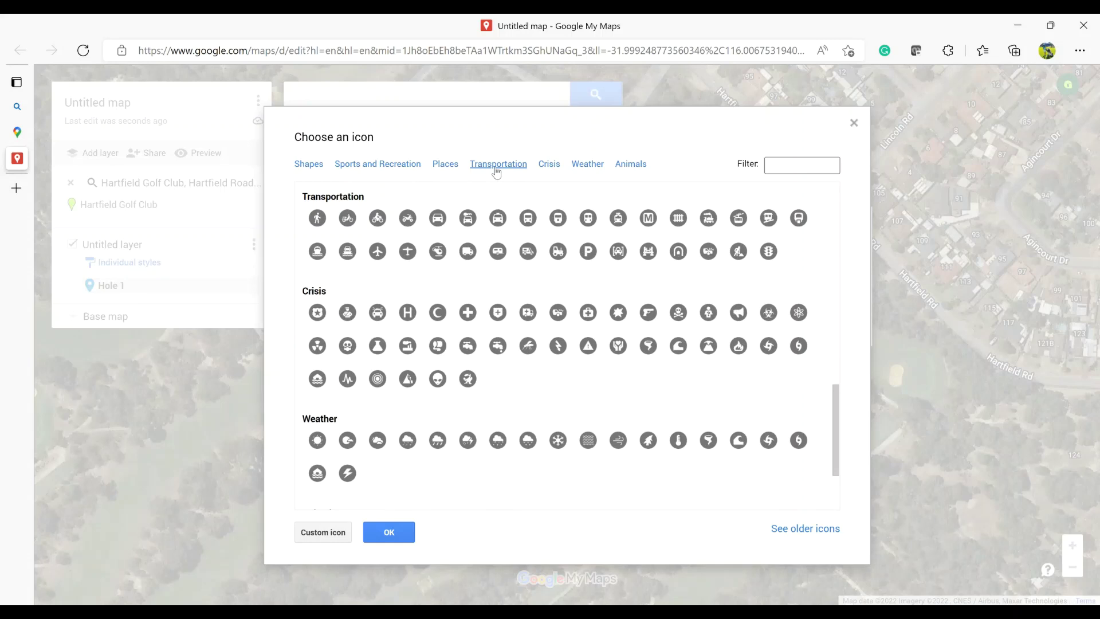
click(549, 164)
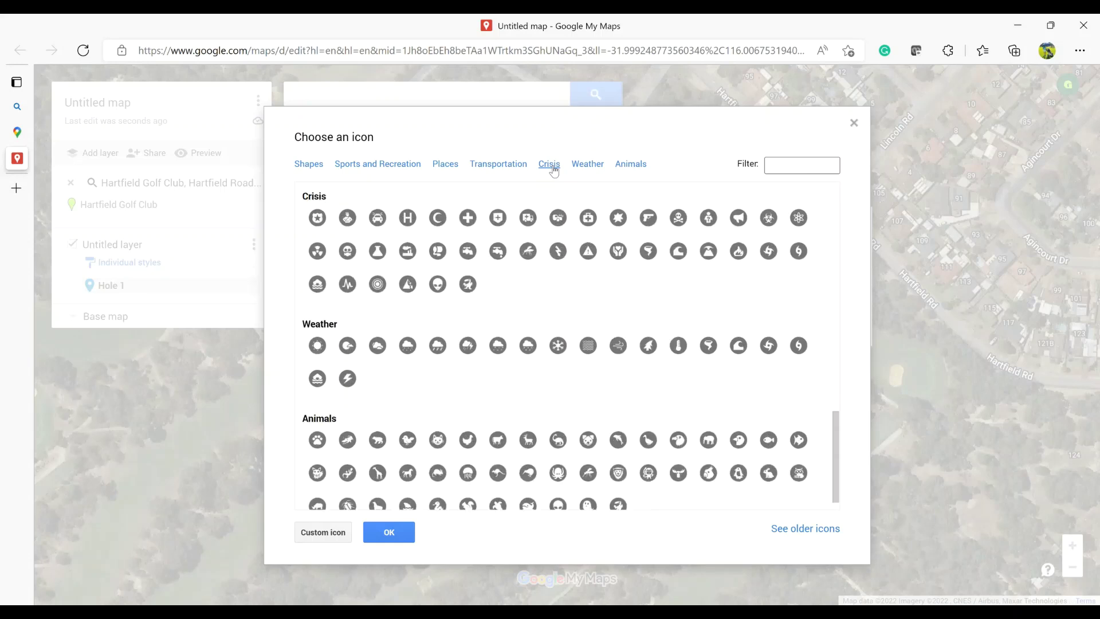
click(588, 166)
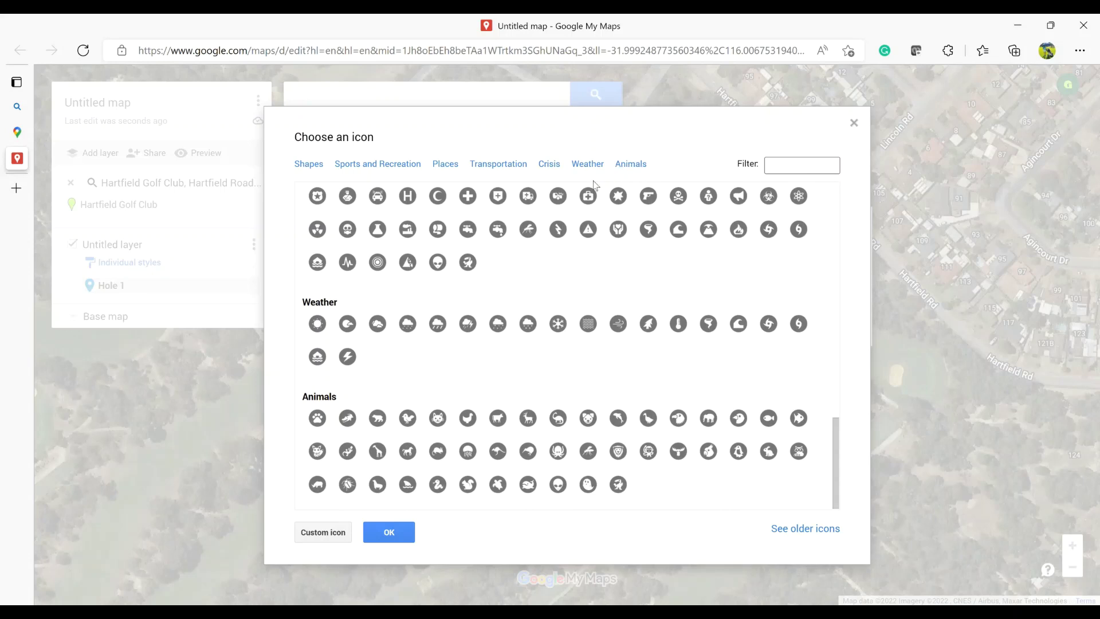
click(303, 166)
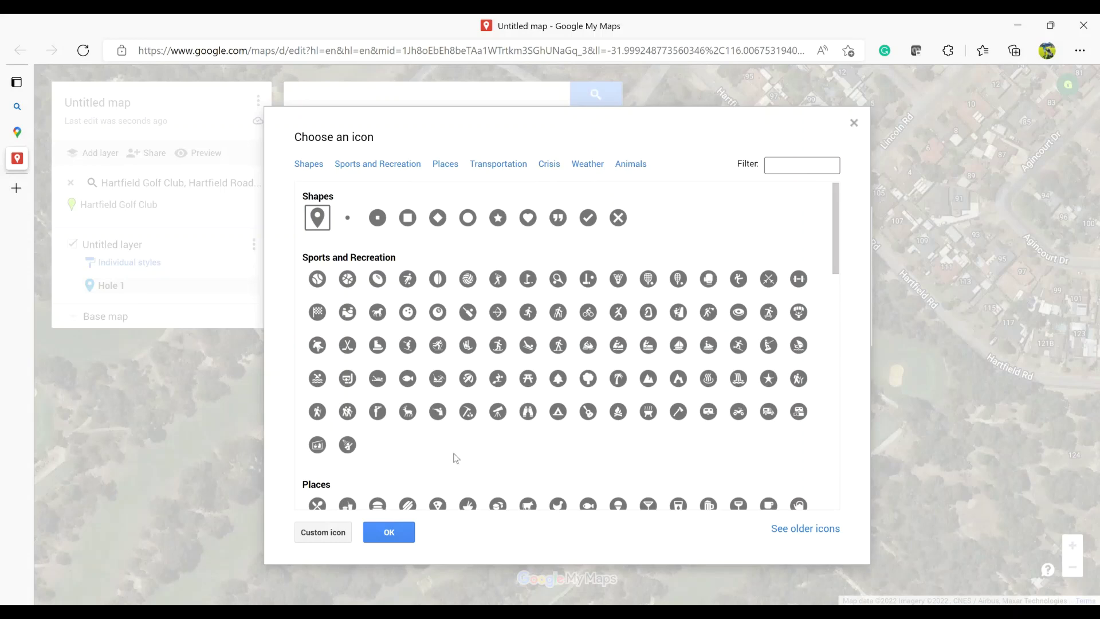
scroll(456, 457, down, 3)
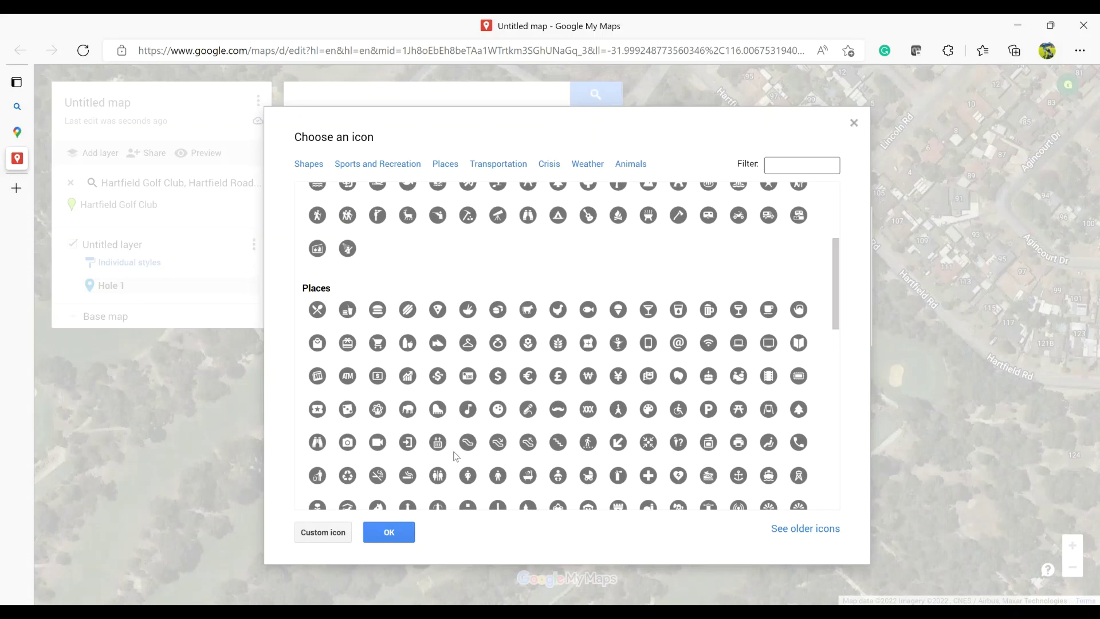
scroll(453, 454, down, 8)
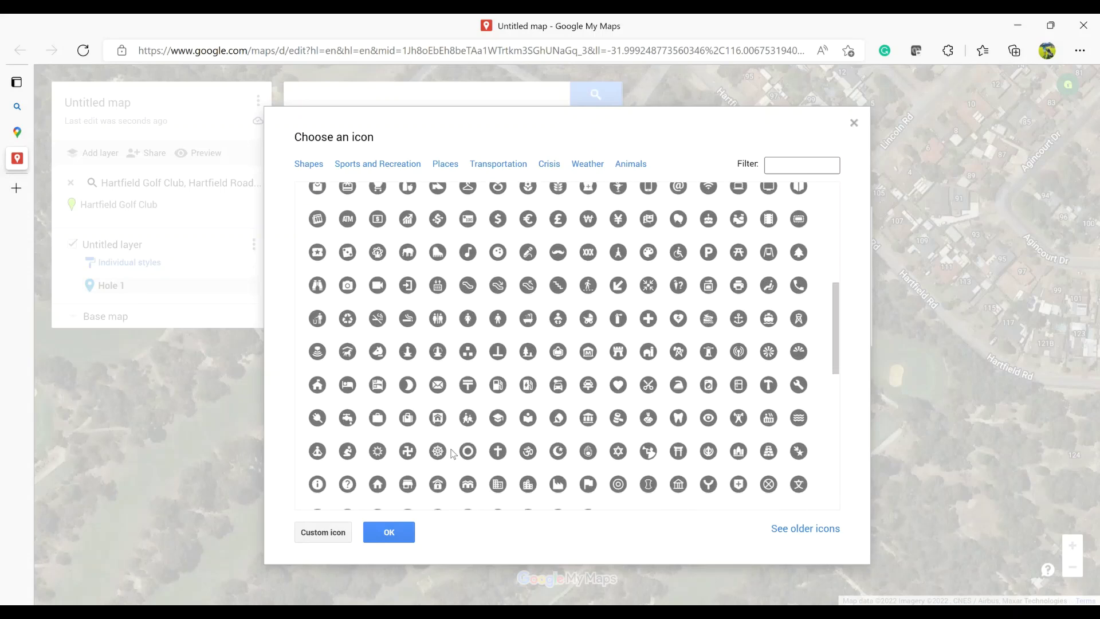
scroll(452, 454, down, 5)
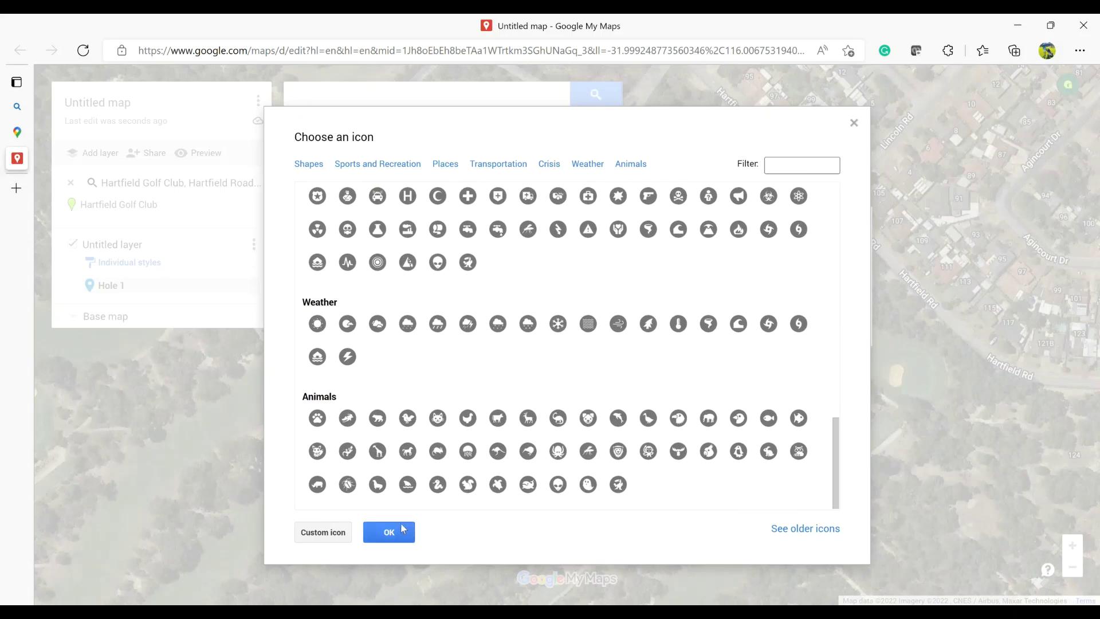
View the import options for a custom marker icon, cancel the import and close the icon chooser.
click(324, 533)
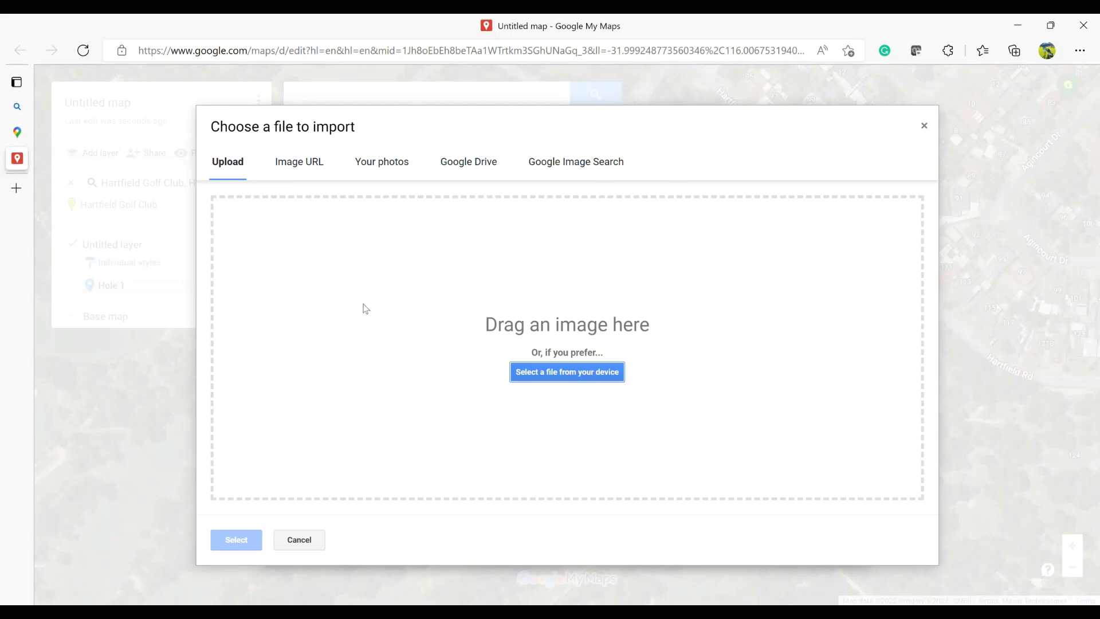
click(300, 540)
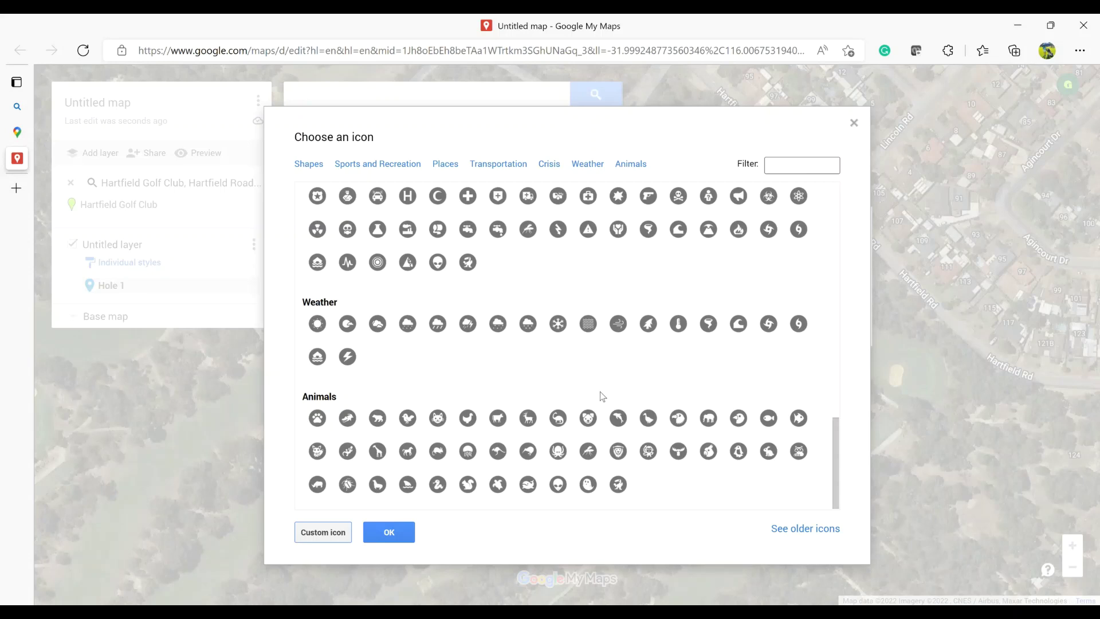
scroll(601, 393, up, 3)
scroll(600, 396, up, 5)
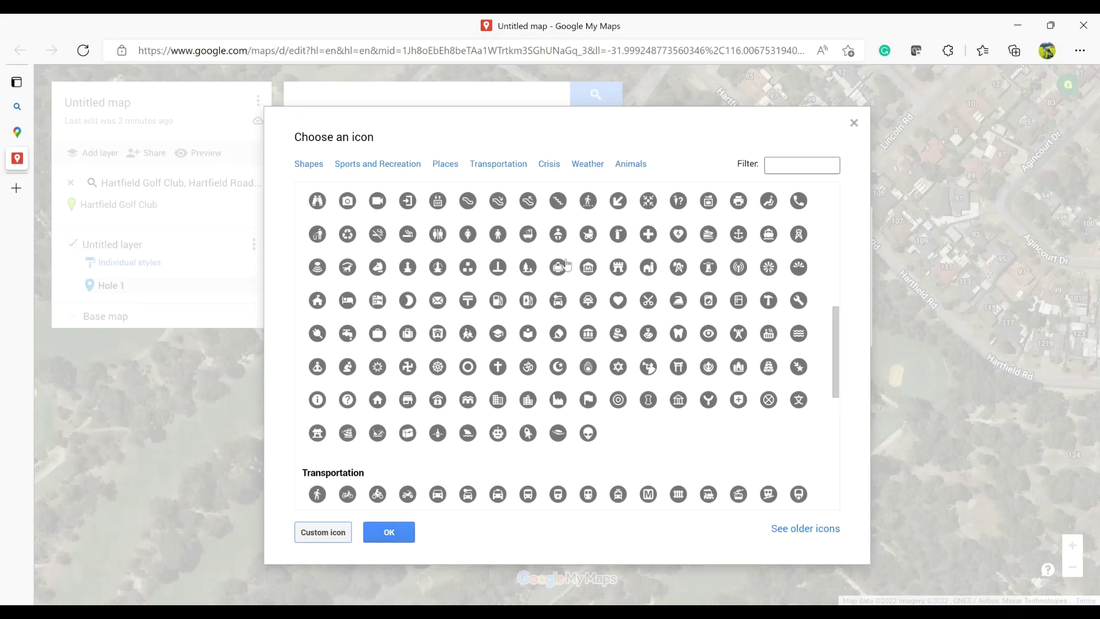
click(400, 531)
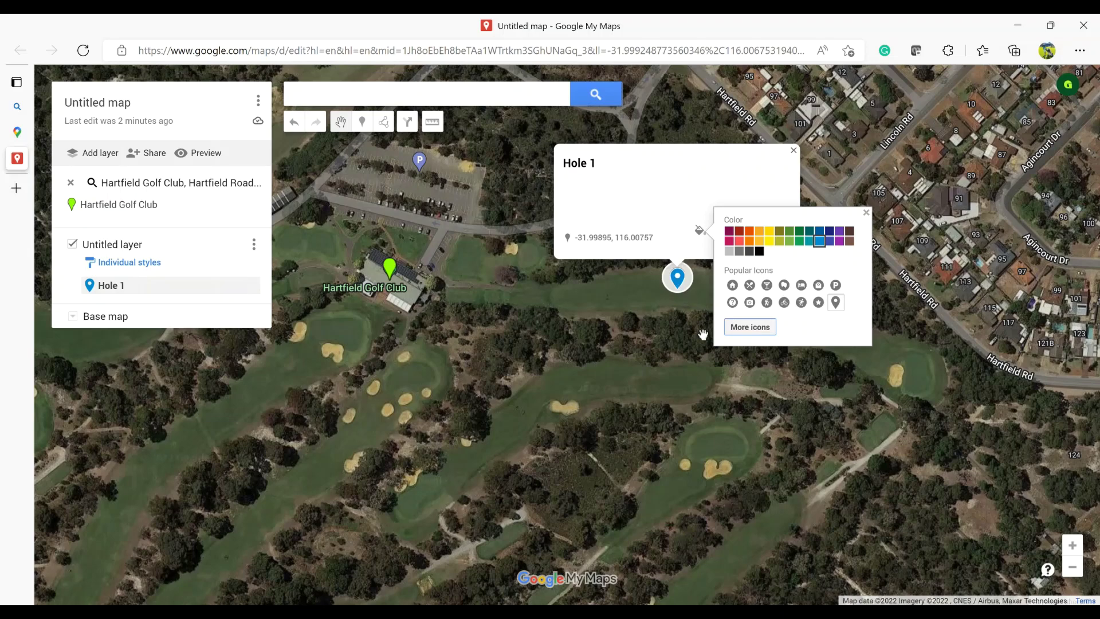
Add a marker beside the small bunker on the long fairway west of Masjid Al Falah and save it as "Hole 2".
click(707, 385)
mouse_move(707, 385)
mouse_down()
mouse_move(570, 329)
mouse_move(542, 298)
mouse_up()
drag(605, 337, 740, 224)
mouse_move(726, 272)
mouse_down()
mouse_move(757, 336)
mouse_move(846, 228)
mouse_up()
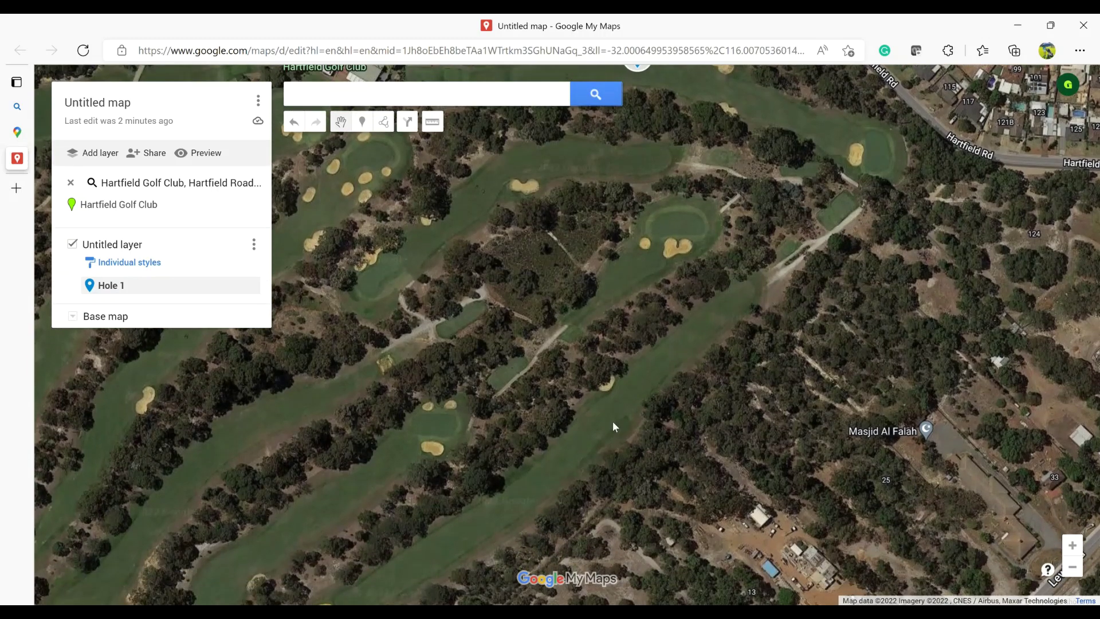
key(ctrl+minus)
key(ctrl+minus)
key(ctrl+minus)
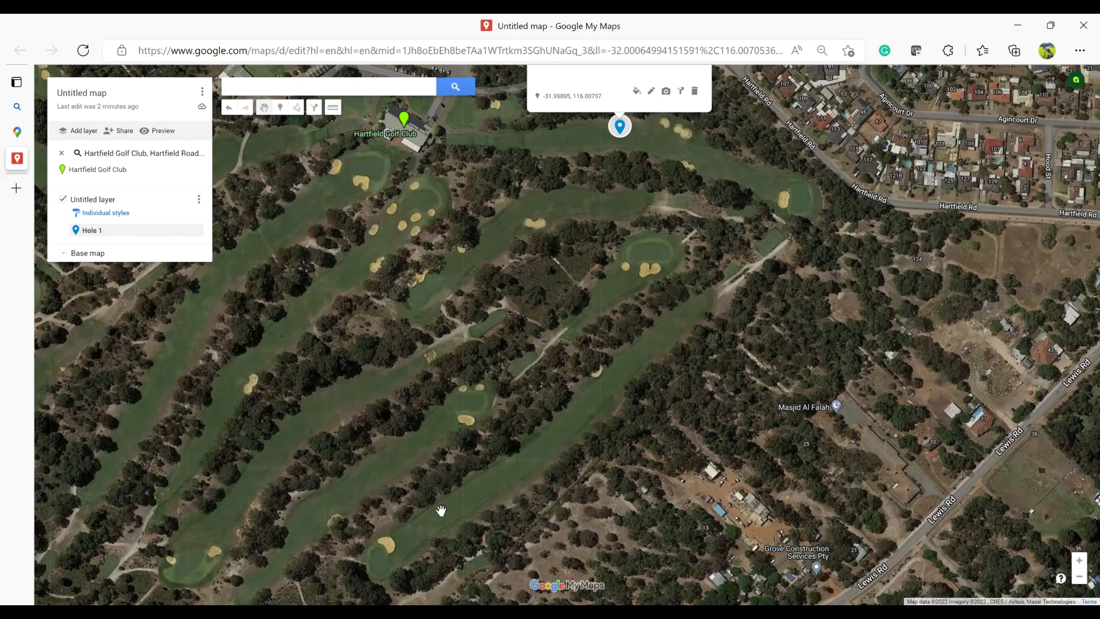
drag(520, 497, 505, 422)
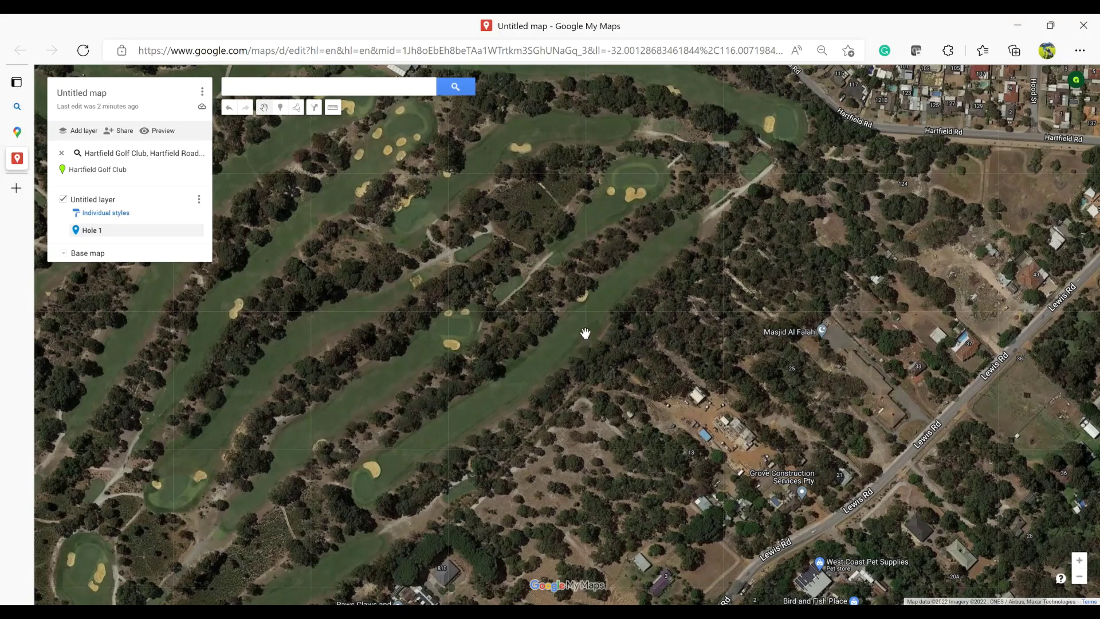
click(281, 109)
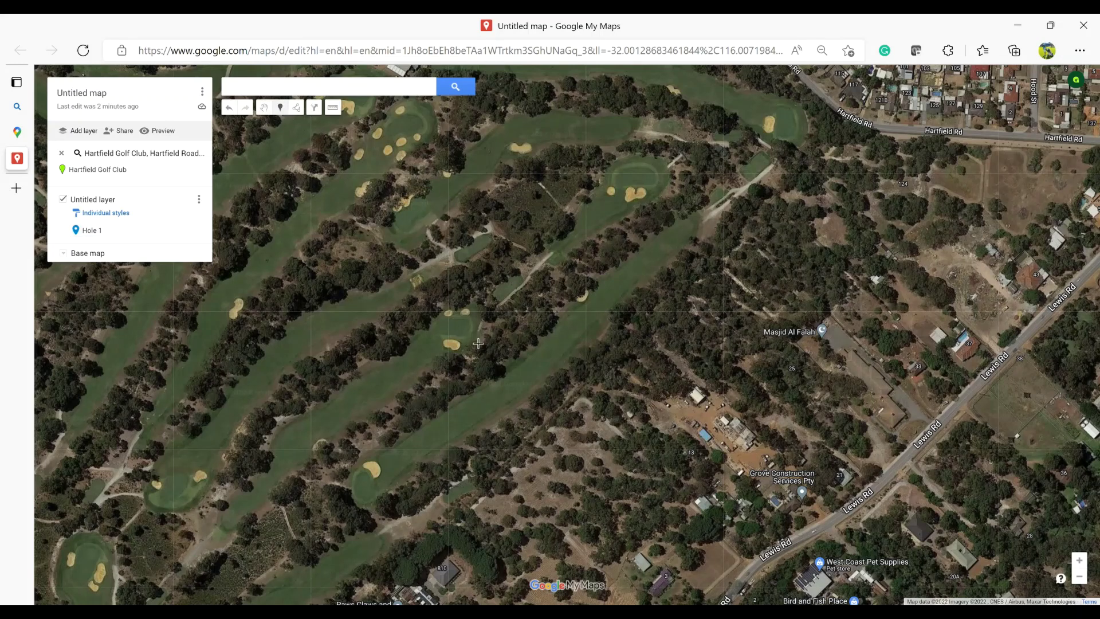
click(595, 316)
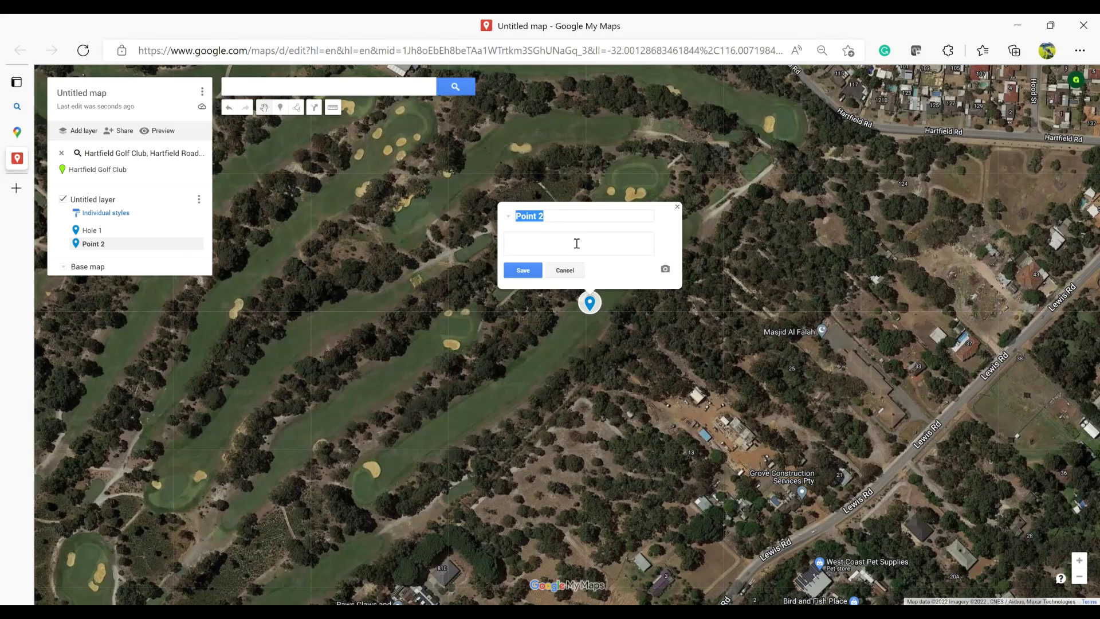
text(ole)
click(522, 270)
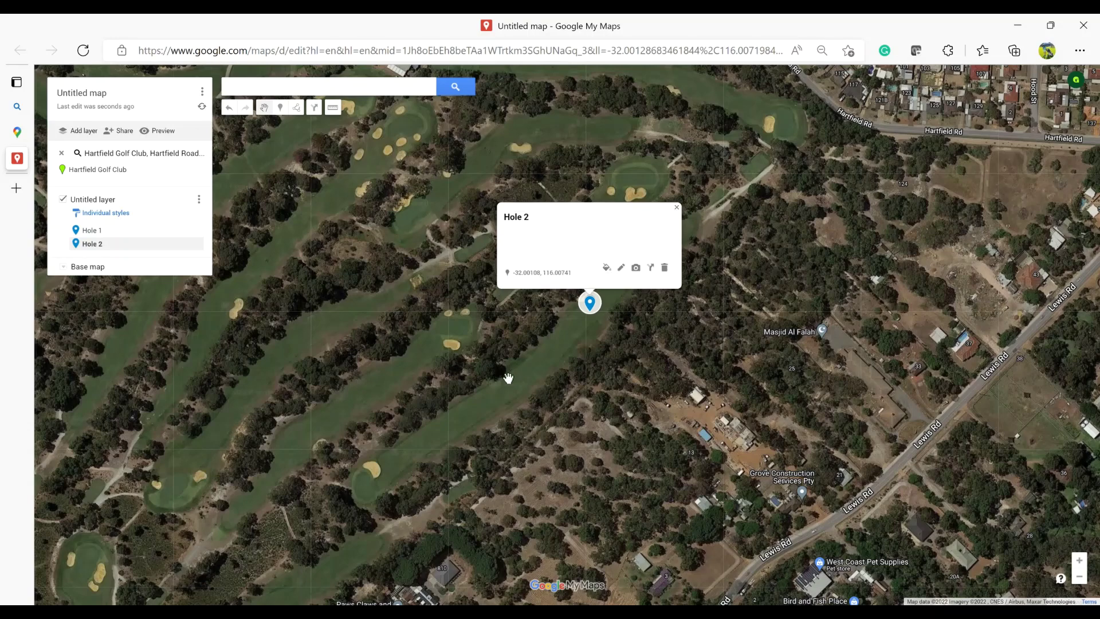
Add a marker on the upper part of the fairway northwest of Paws Claws and Beaks Retreat and save it as "Hole 3".
drag(529, 382, 706, 279)
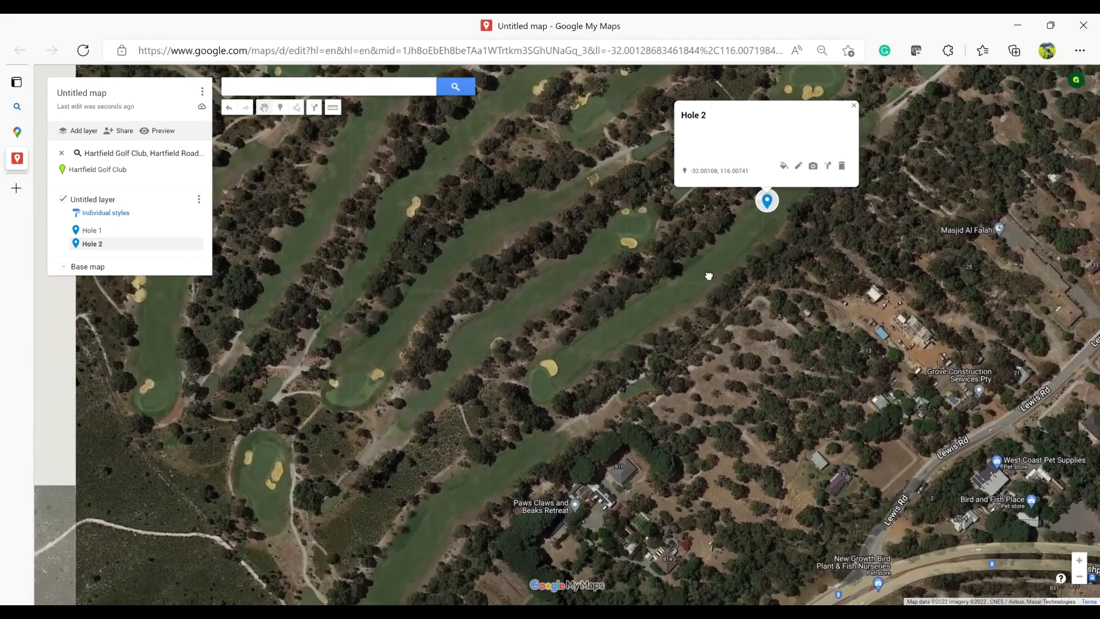
drag(639, 334, 692, 280)
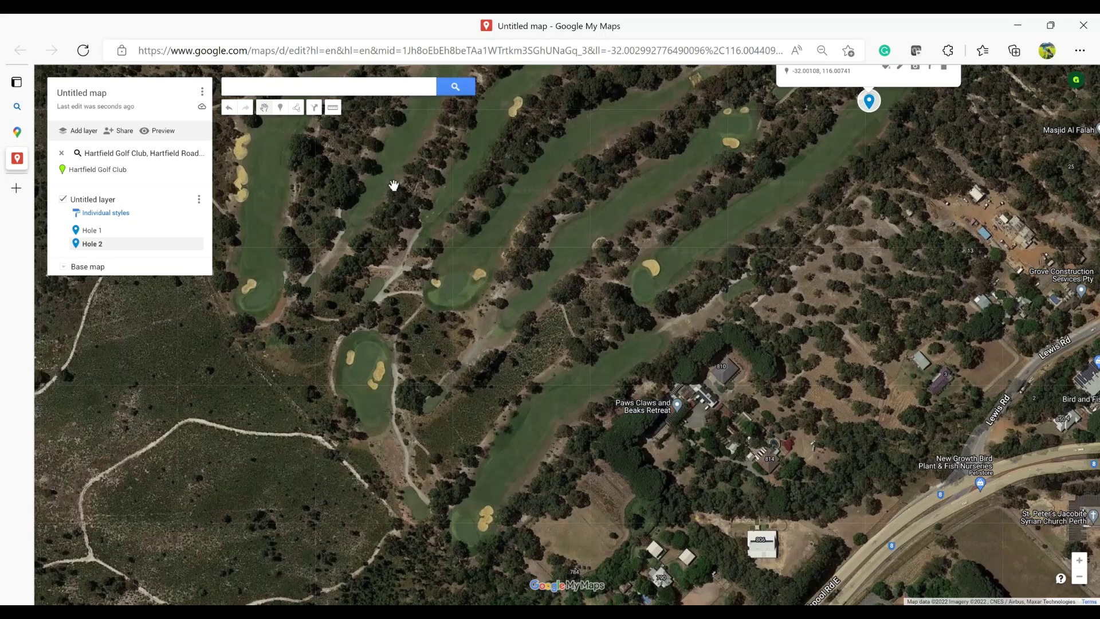
click(280, 109)
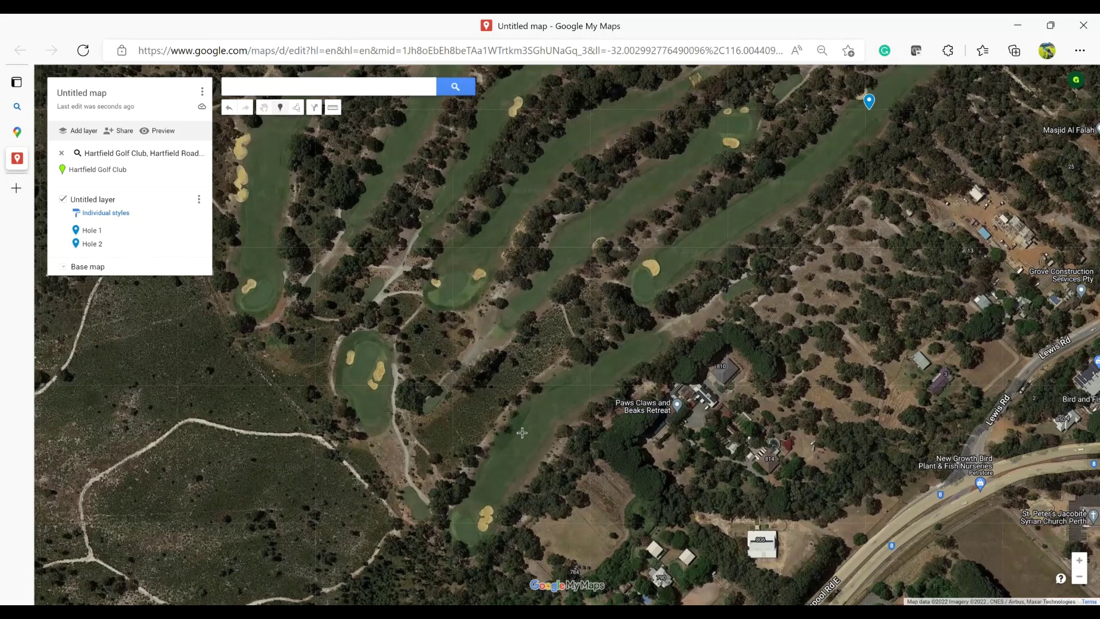
click(605, 381)
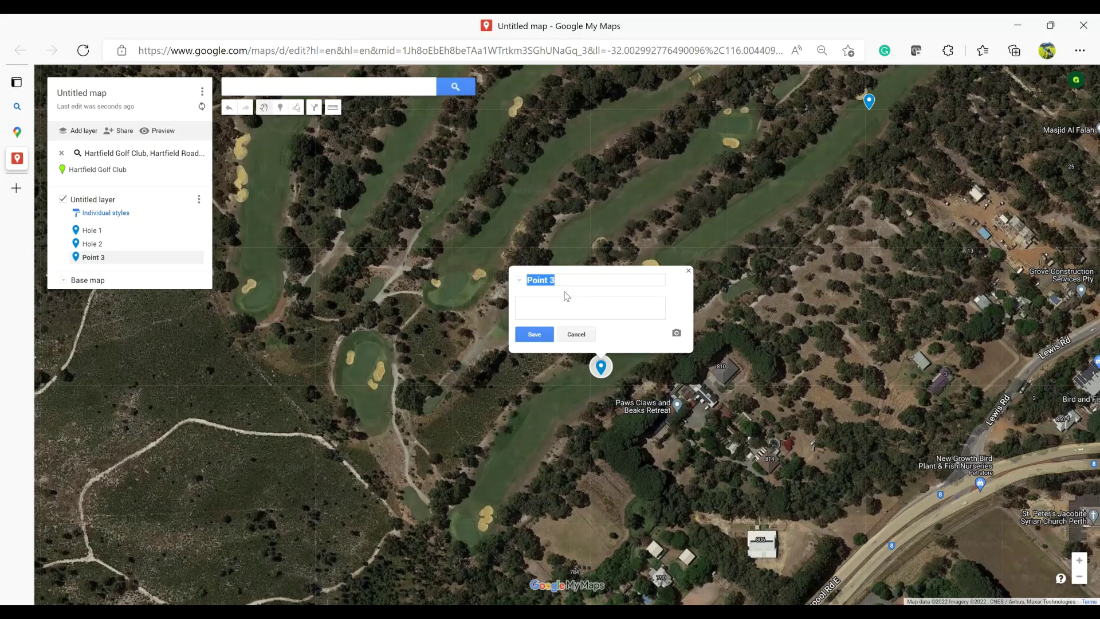
text(Hole)
click(534, 334)
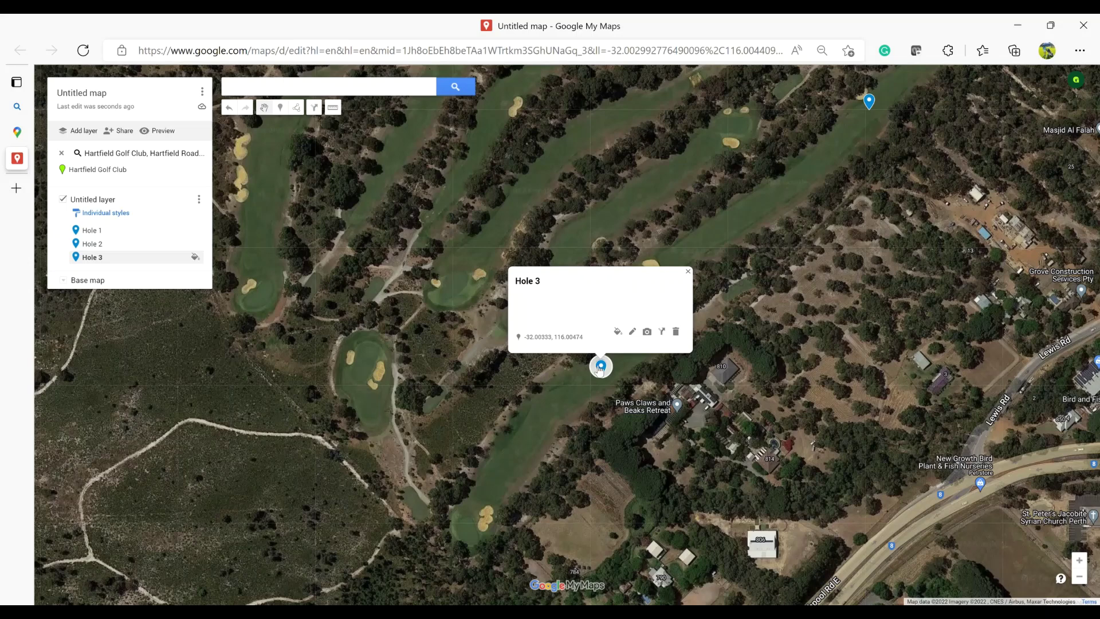
Add a marker at the southern end of the short bunkered hole west of Hole 3 and save it as "Hole 4".
click(282, 108)
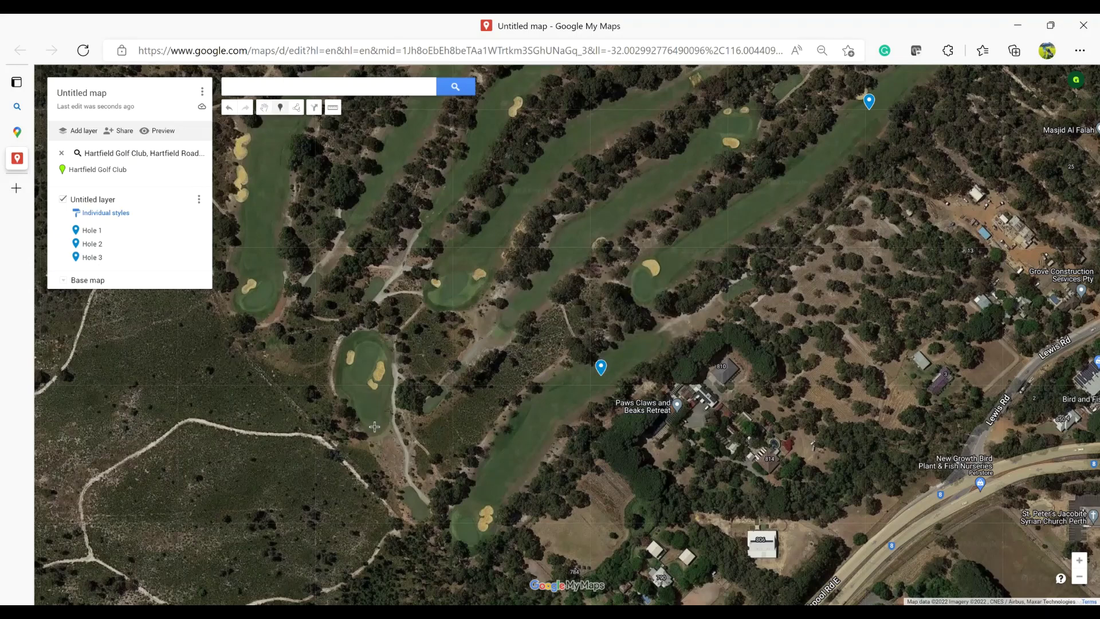
click(379, 431)
text(Hole 4)
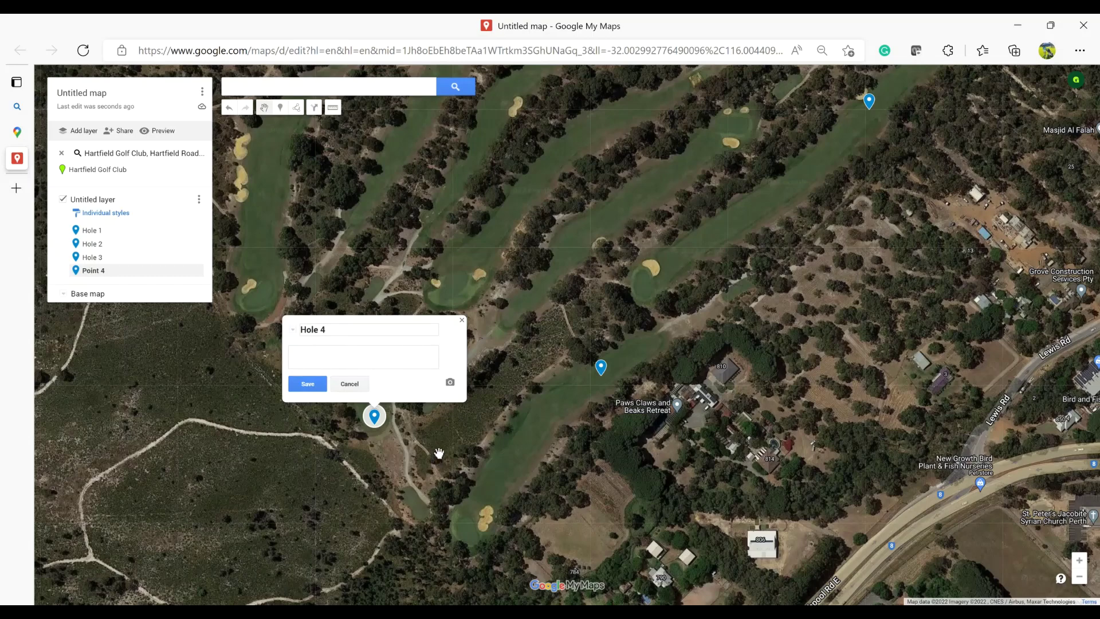
click(307, 384)
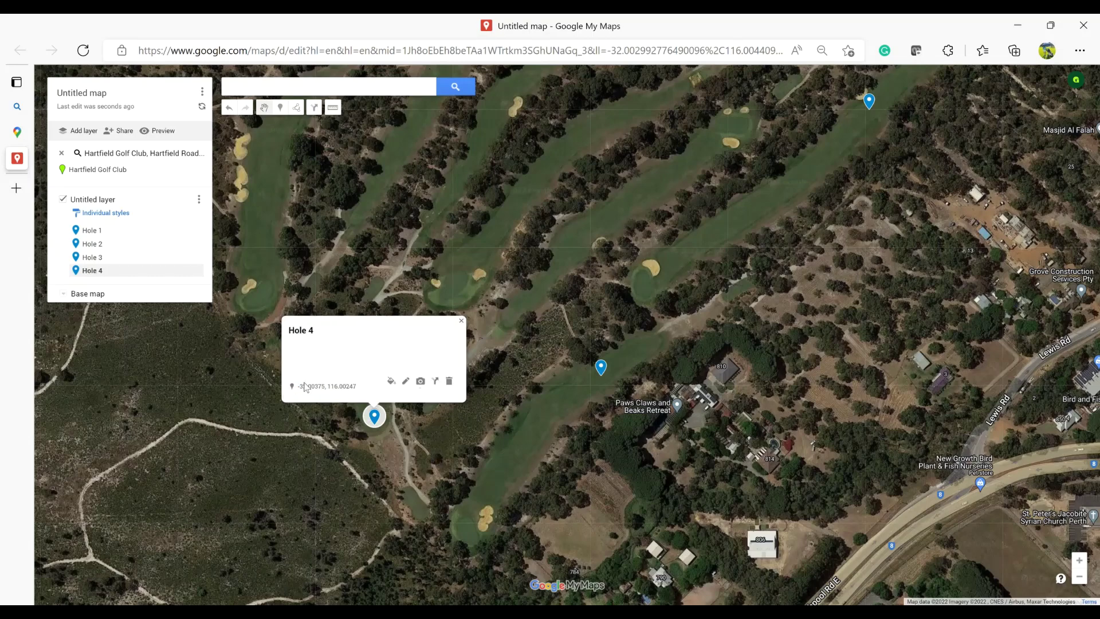
Add a marker on the fairway directly north of Hole 3, parallel to Hole 2's fairway, and save it as "Hole 5".
drag(460, 427, 588, 332)
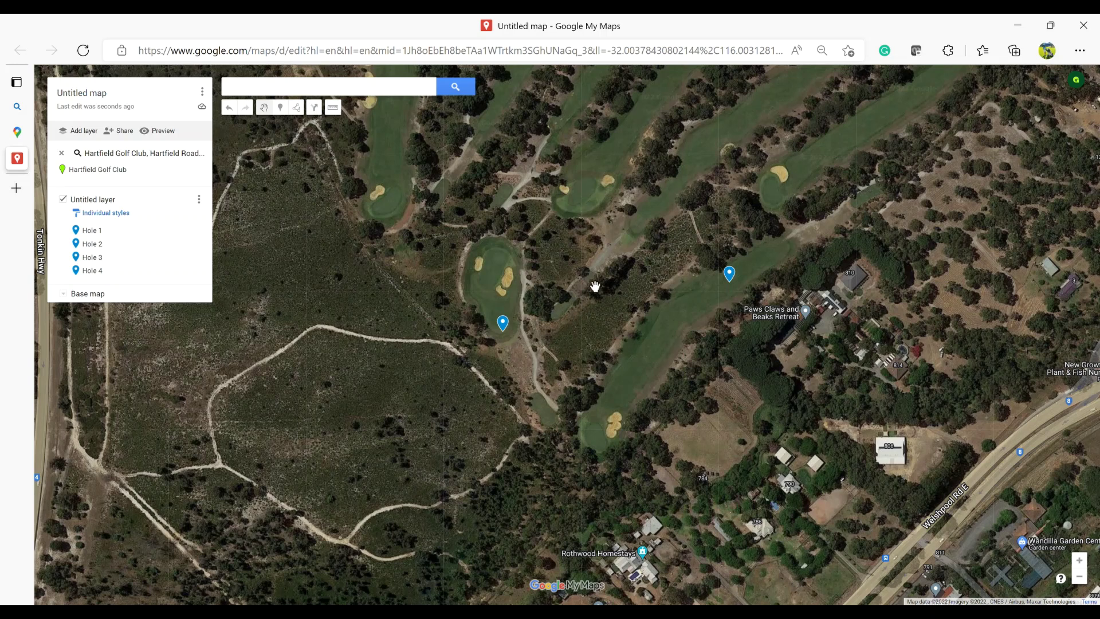
drag(596, 289, 489, 462)
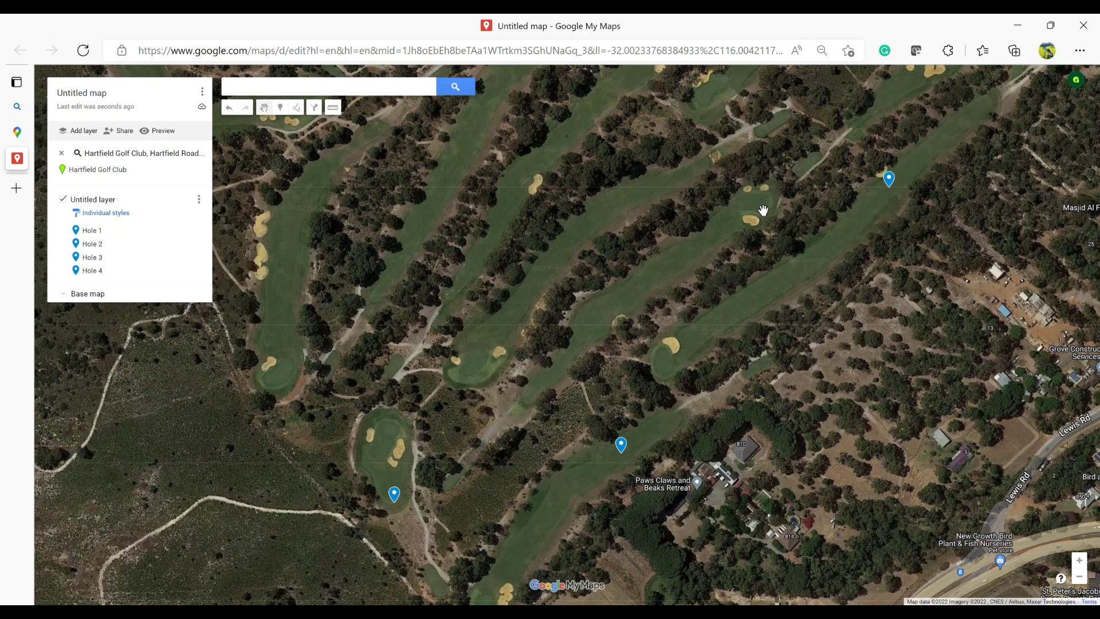
click(281, 107)
click(611, 319)
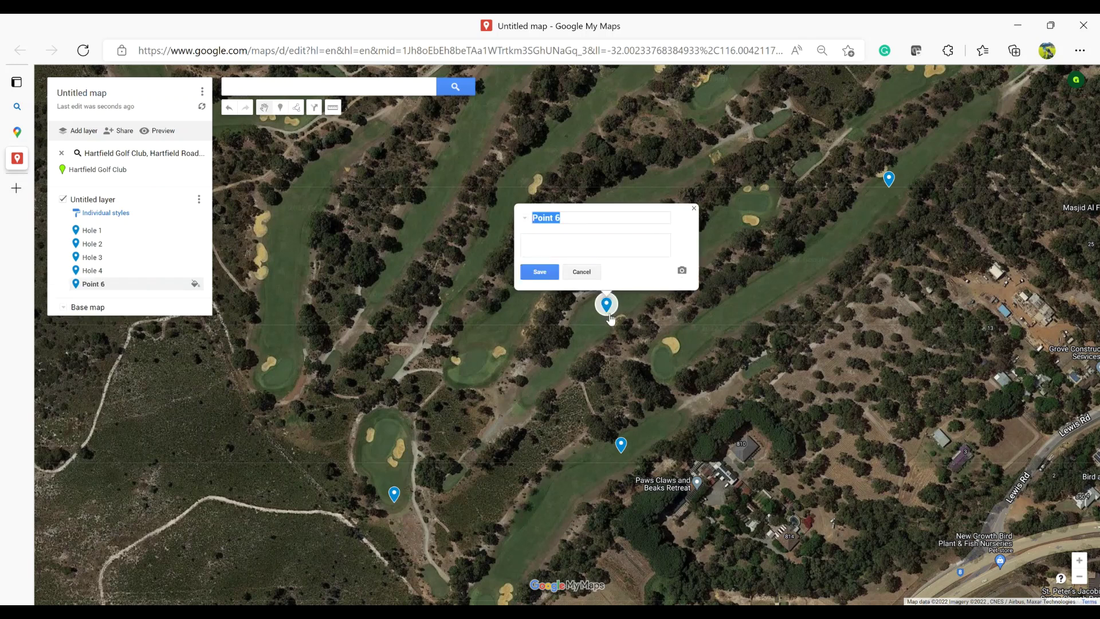
text(Hole 5)
click(541, 272)
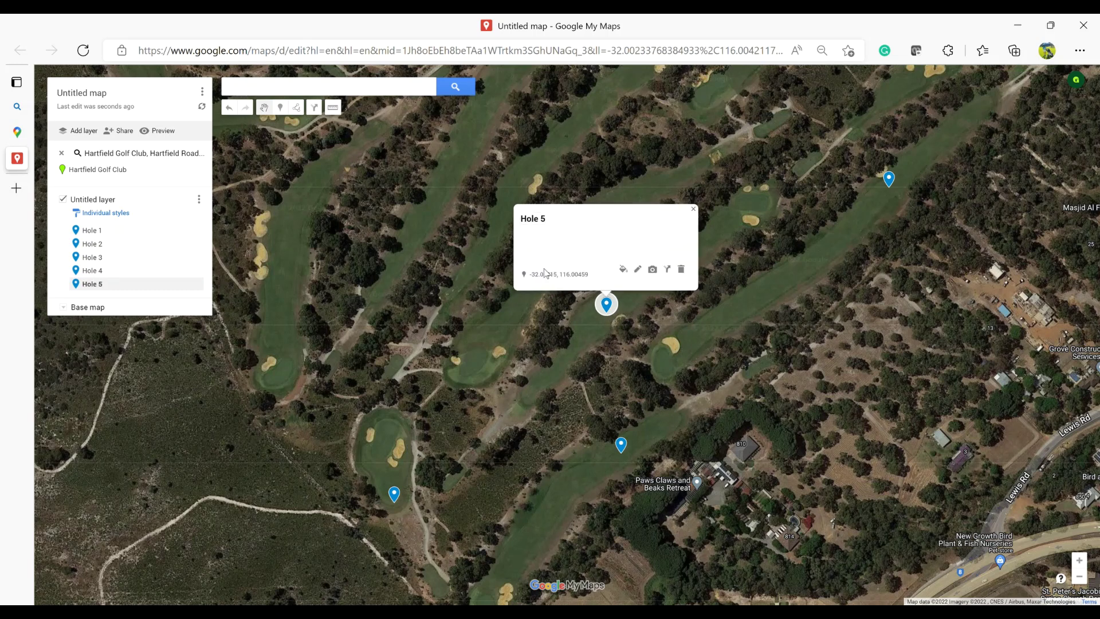
click(741, 256)
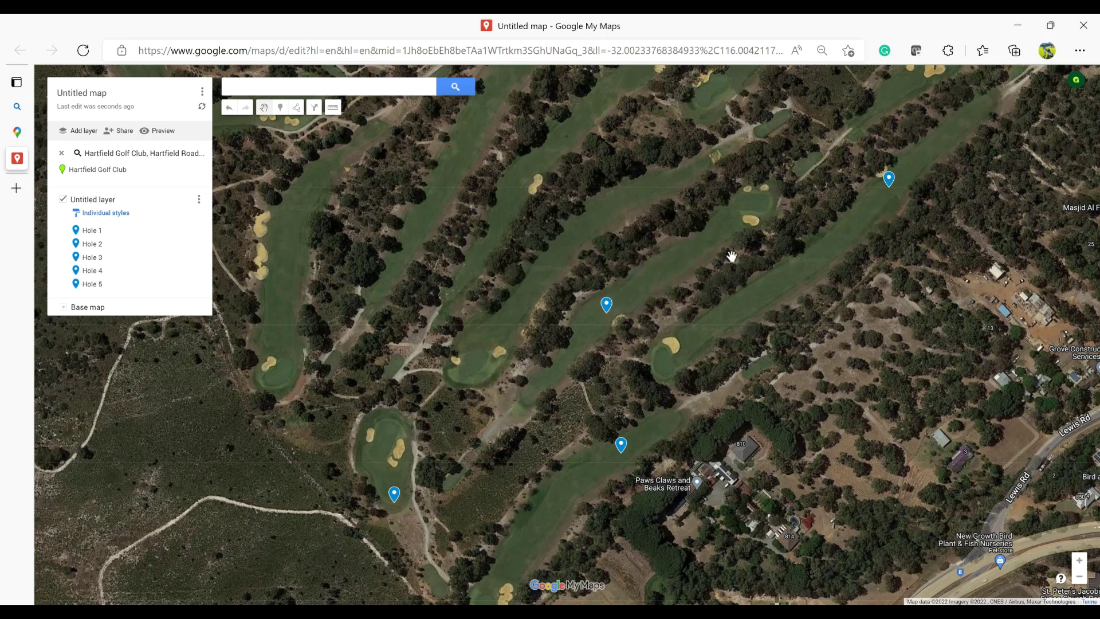
Add a marker just southwest of the bunkered green north of Hole 2 and save it as "Hole 6".
drag(719, 256, 450, 393)
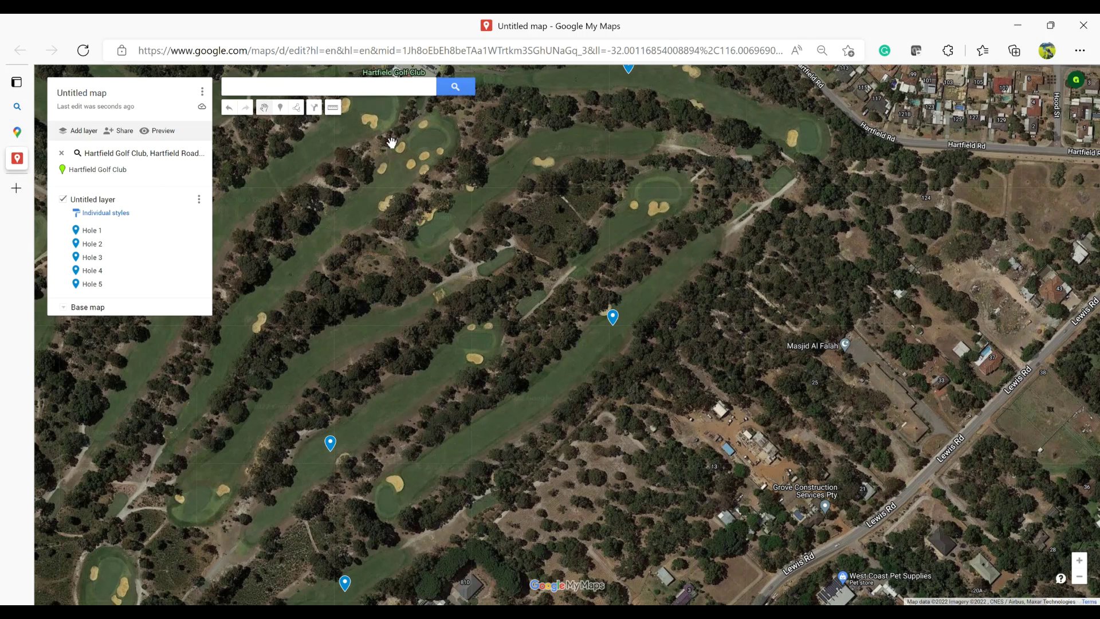
click(280, 107)
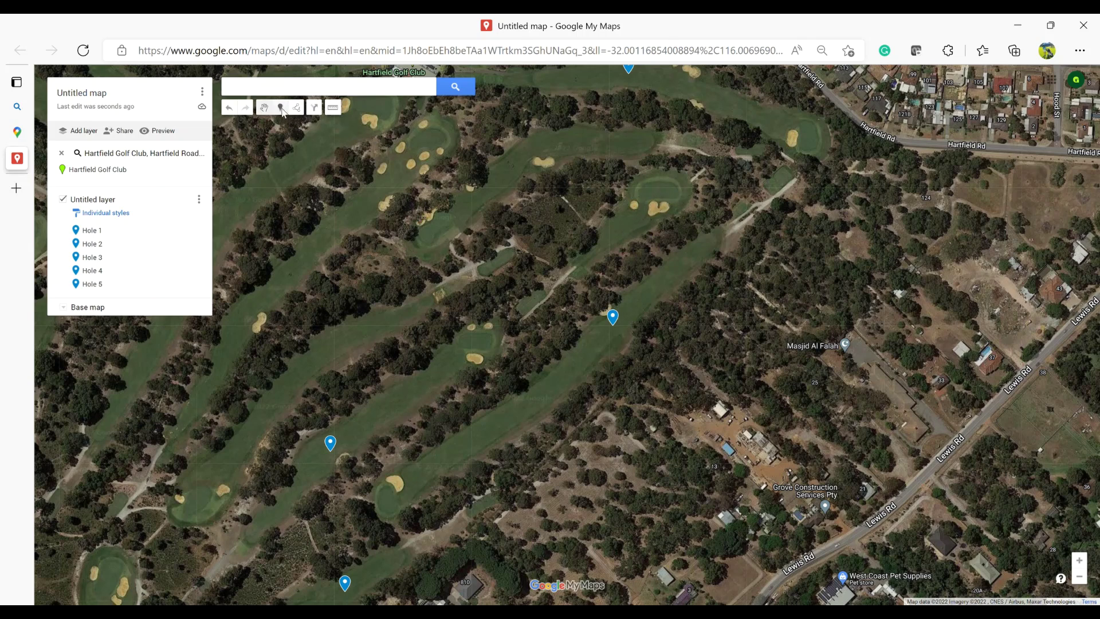
click(623, 237)
text(Hole 6)
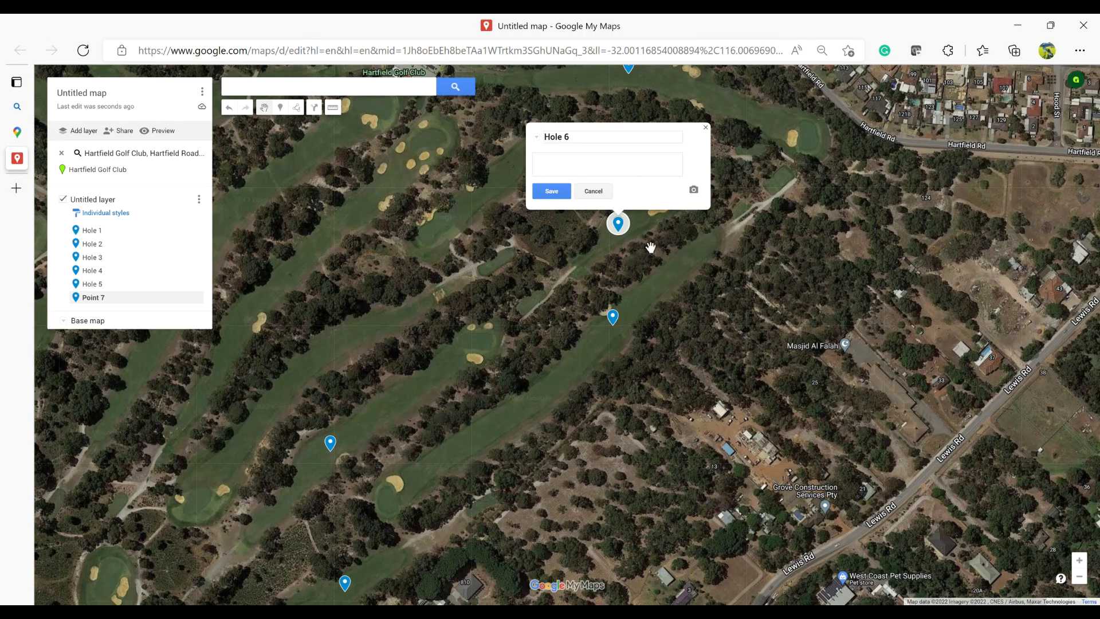
click(567, 196)
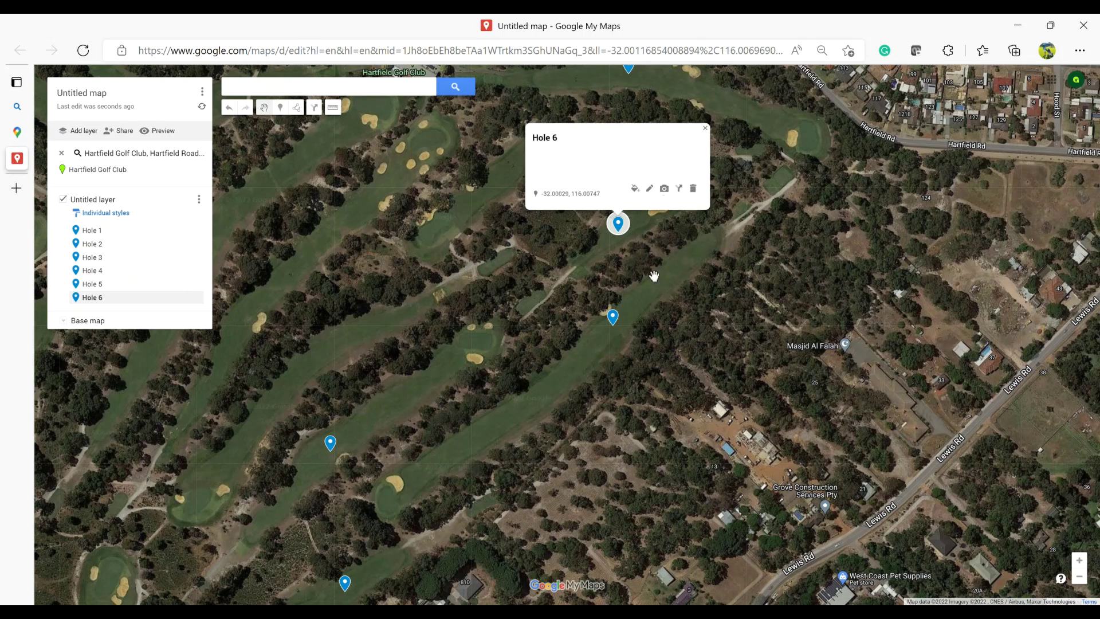
drag(646, 274, 577, 422)
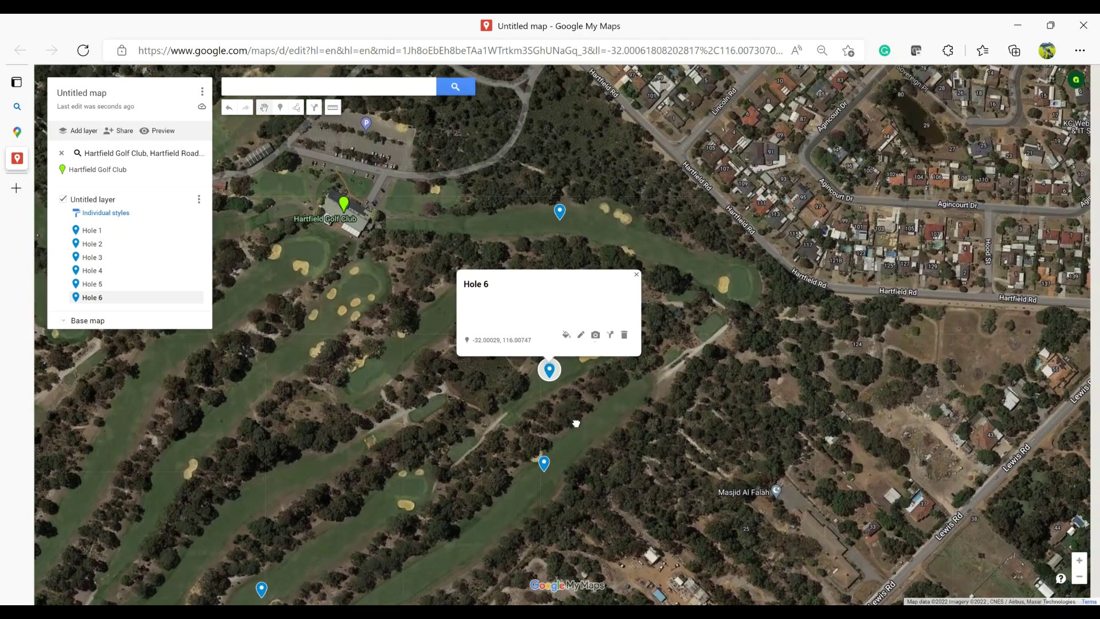
click(647, 387)
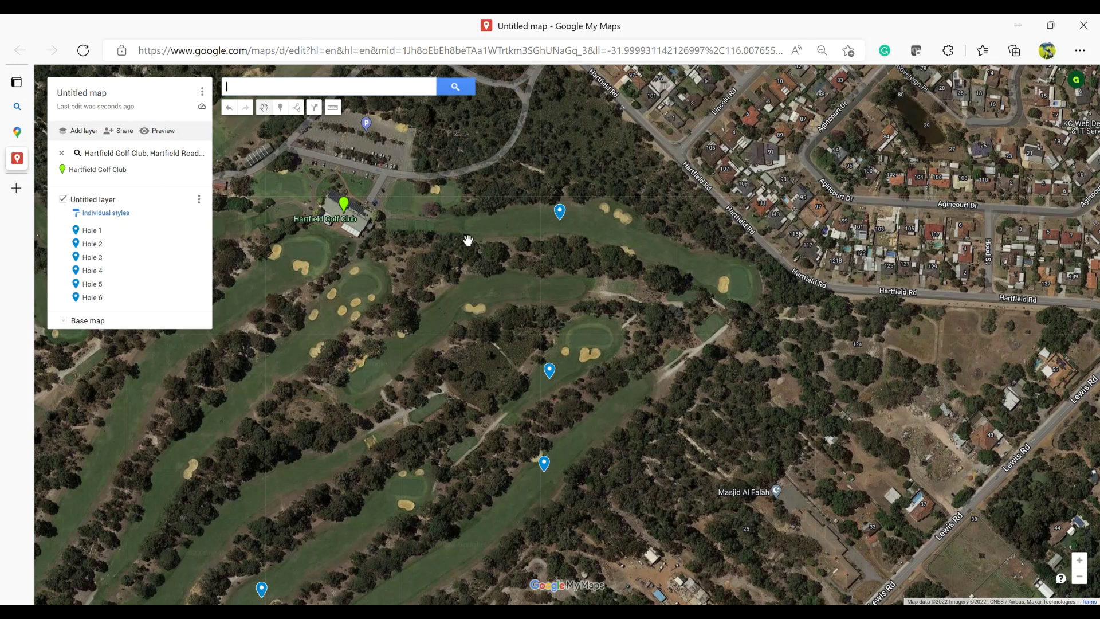
Add a marker on the fairway southwest of Hole 1 and north of Hole 6, and save it as "Hole 7".
click(281, 108)
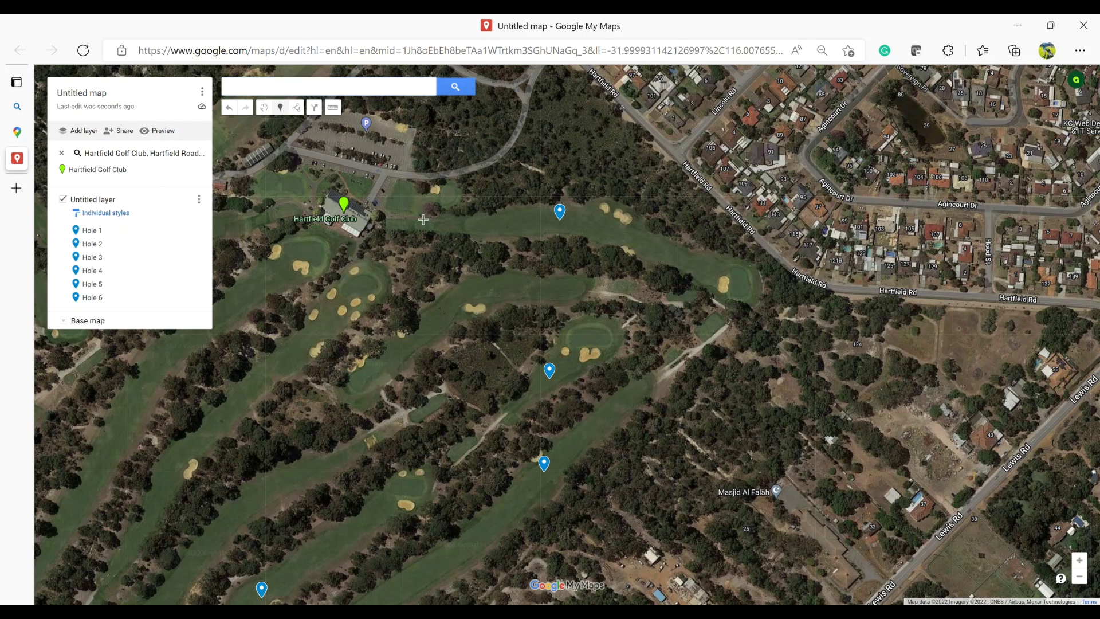
click(511, 290)
text(Hole 7)
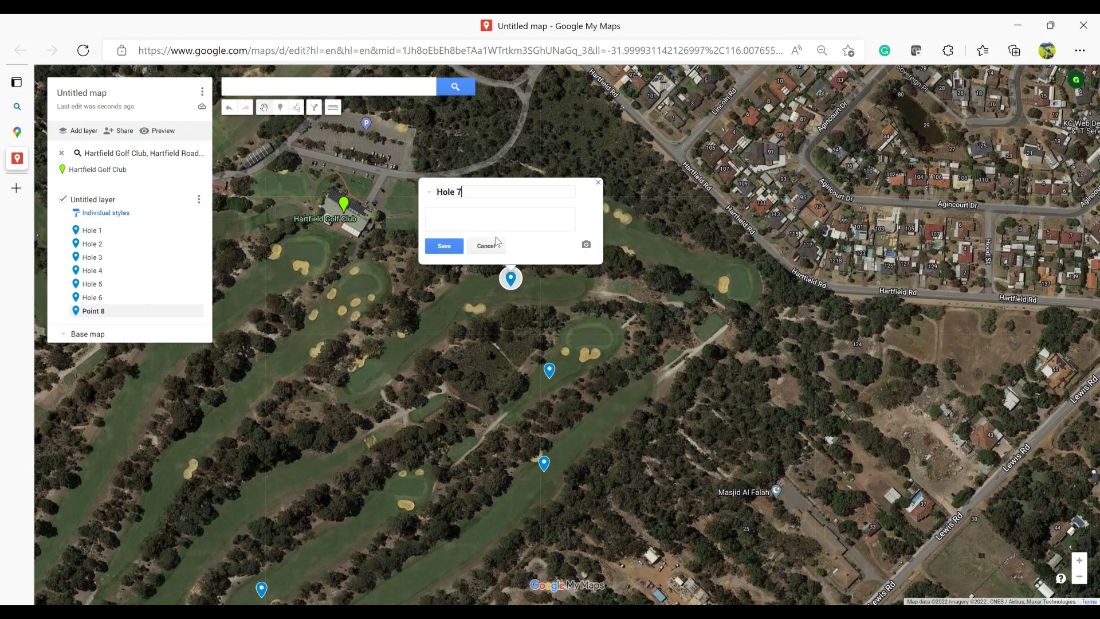
click(451, 246)
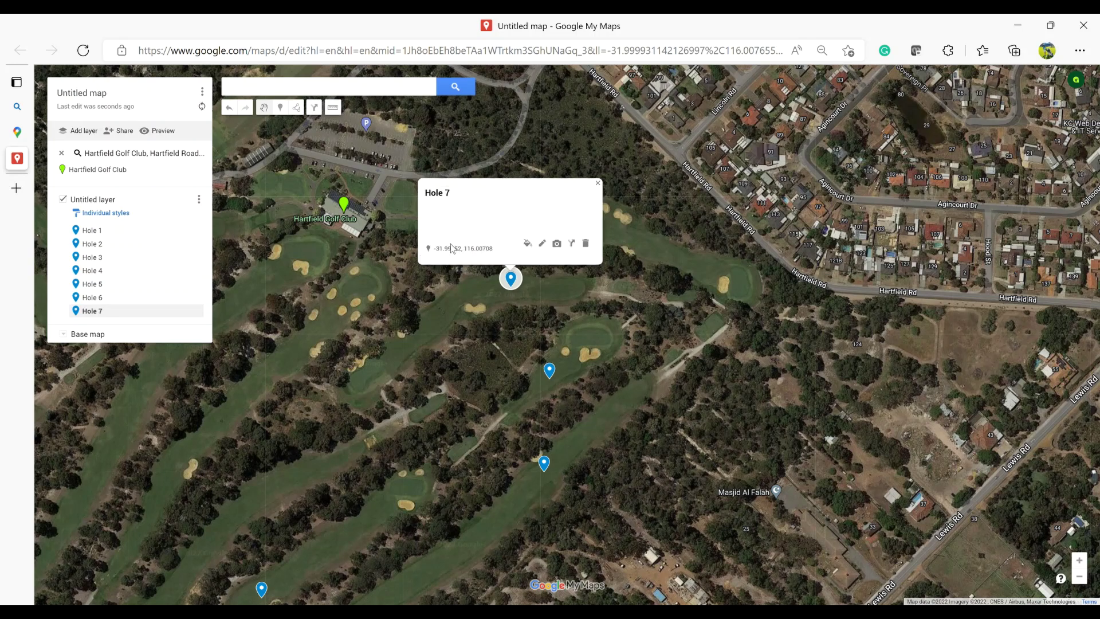
click(636, 301)
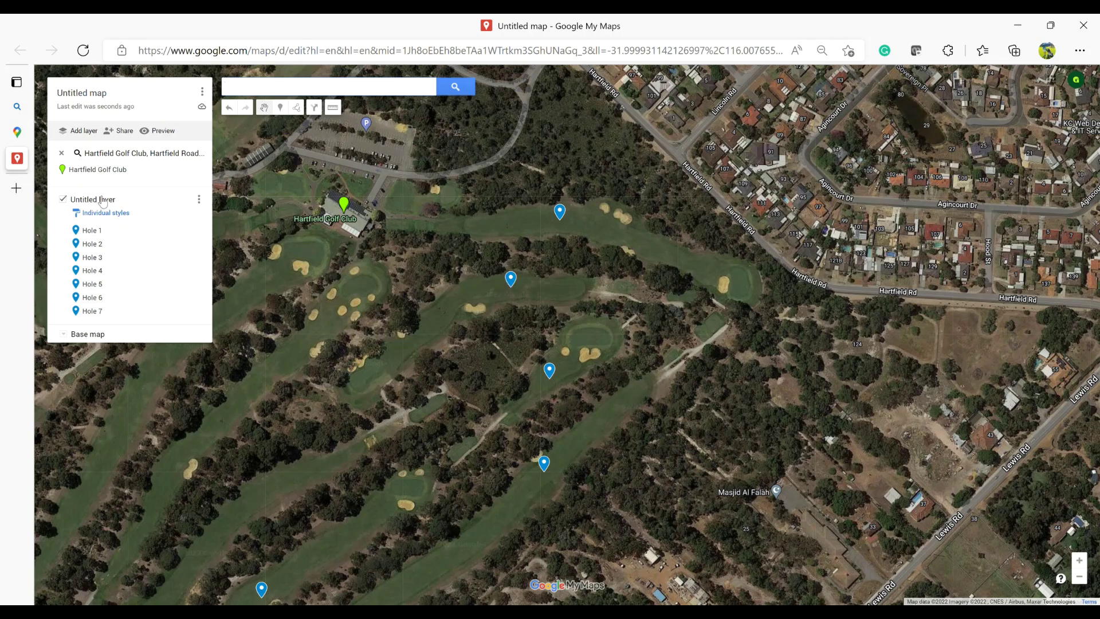
Rename the untitled layer as "Hartfield Golf Course Hole 1 to Hole 18".
click(199, 201)
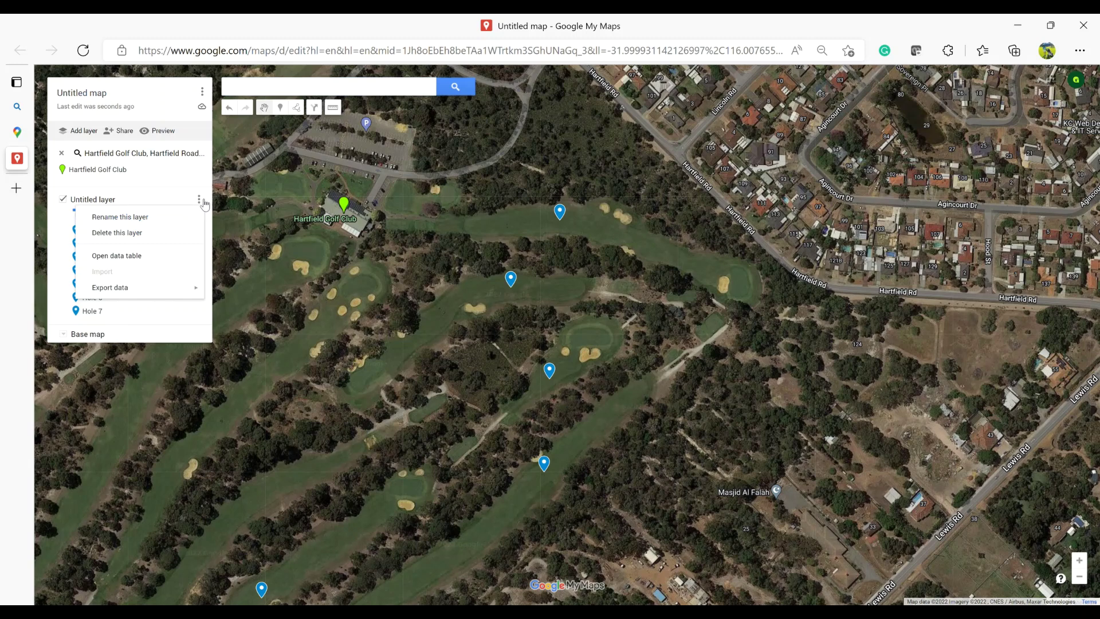
click(143, 218)
text(Hartfiel)
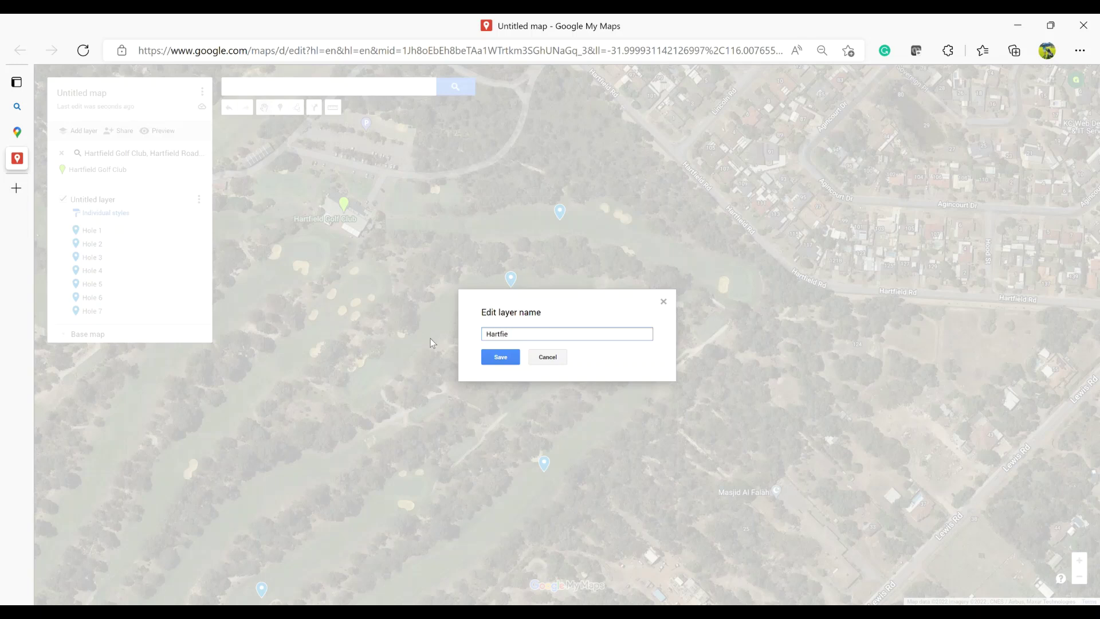
key(BackSpace)
key(BackSpace)
key(BackSpace)
text(artfield Golf Course Hole 1 to Hole 18)
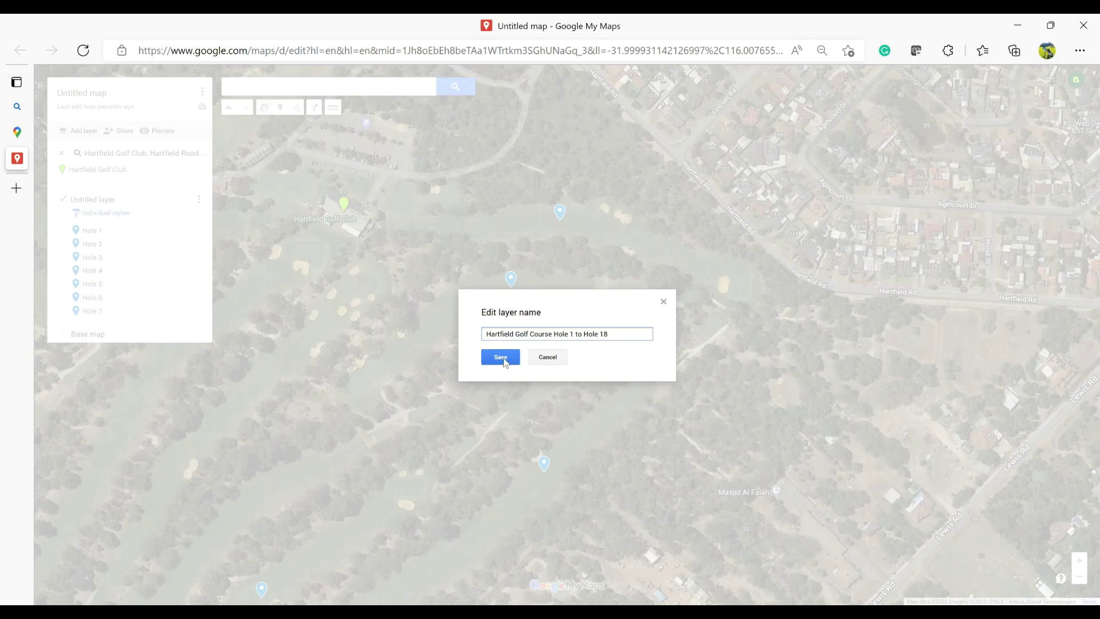
click(502, 357)
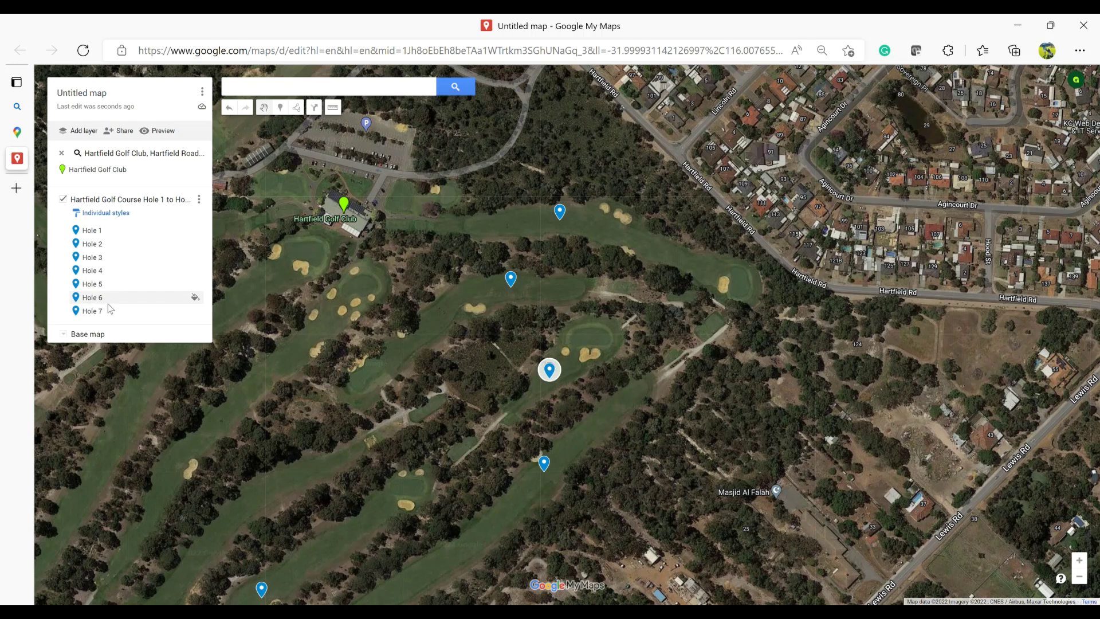
Set the labels of the golf course layer's markers to name.
click(107, 214)
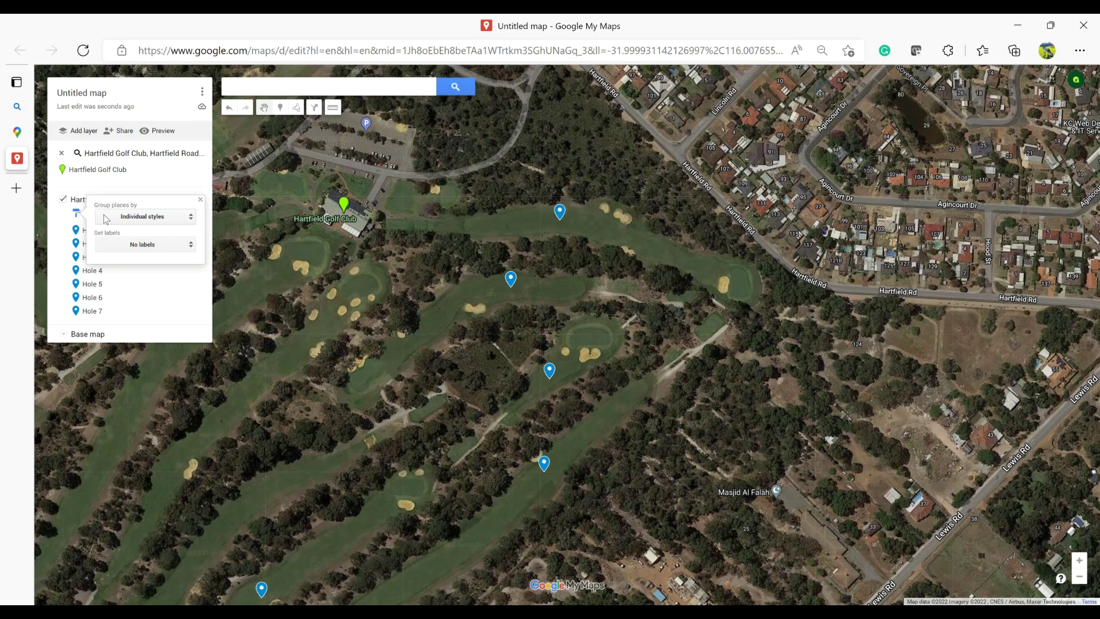
click(146, 248)
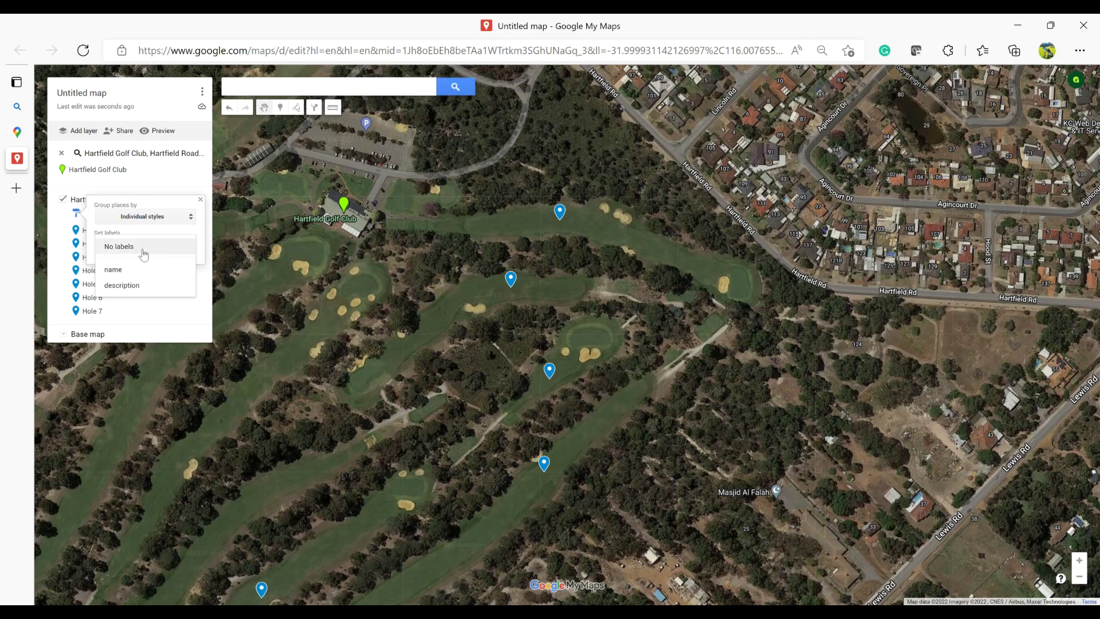
click(145, 251)
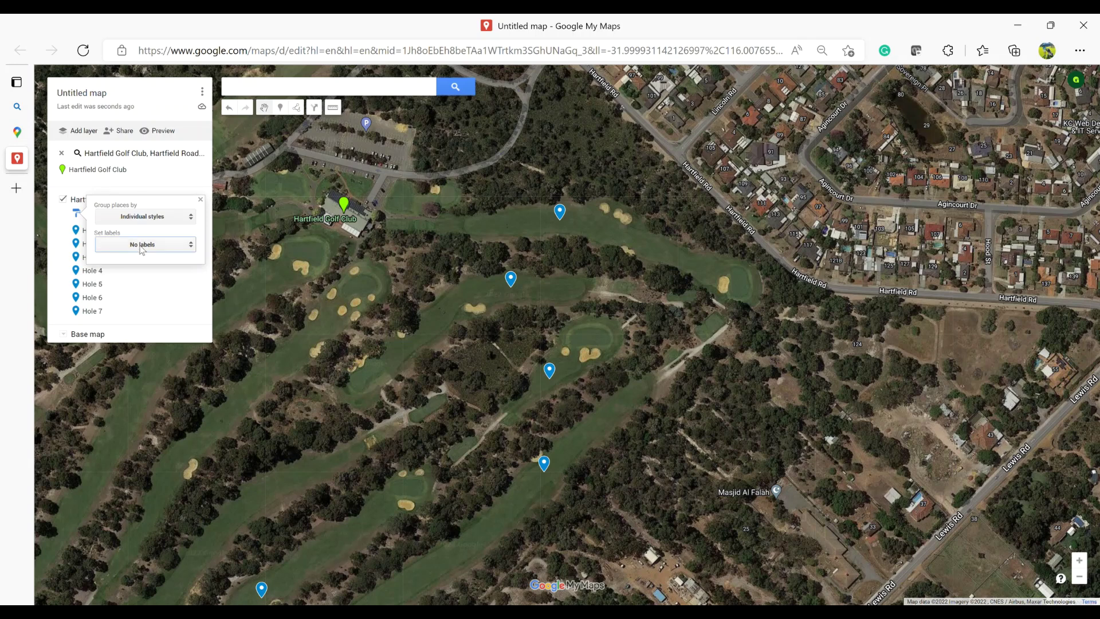
click(193, 246)
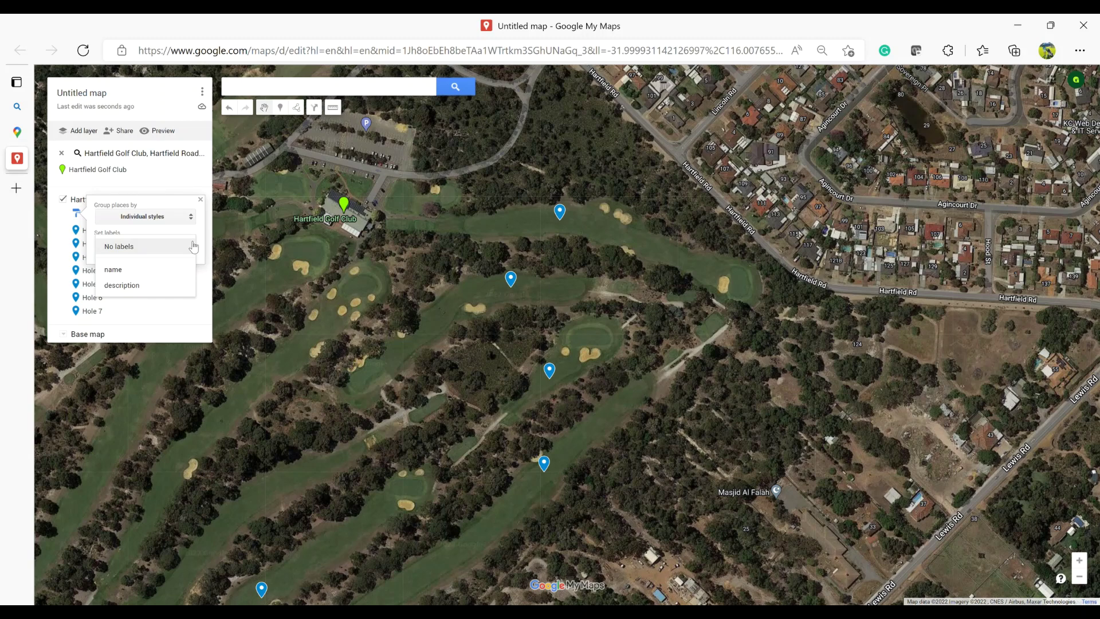
click(170, 271)
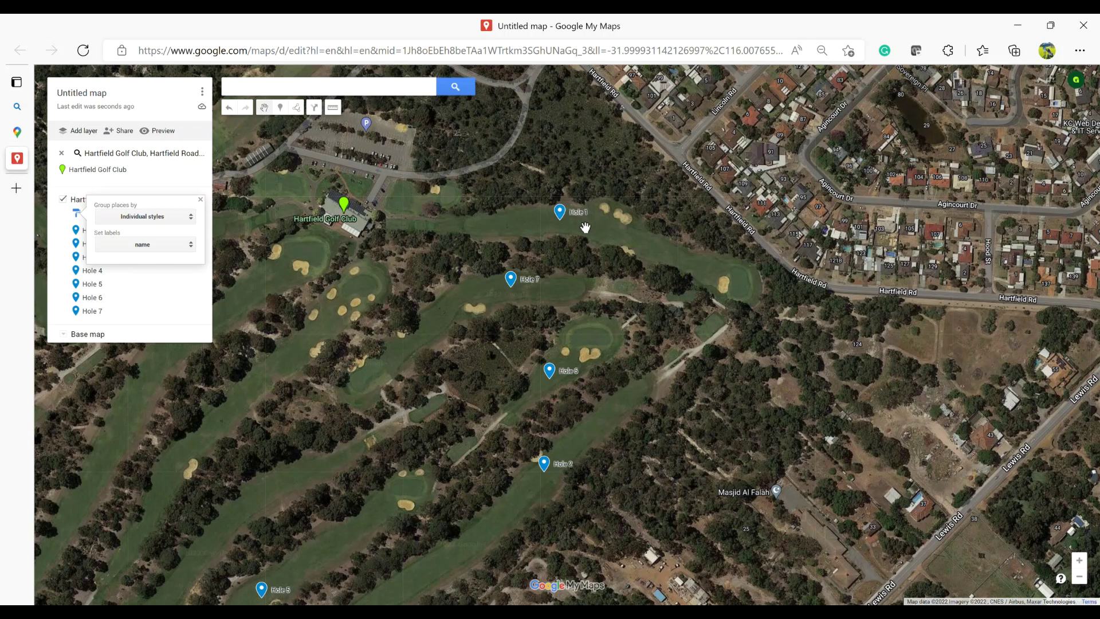
Try labelling the layer's markers by description and switch the labels back to name.
click(169, 246)
click(156, 257)
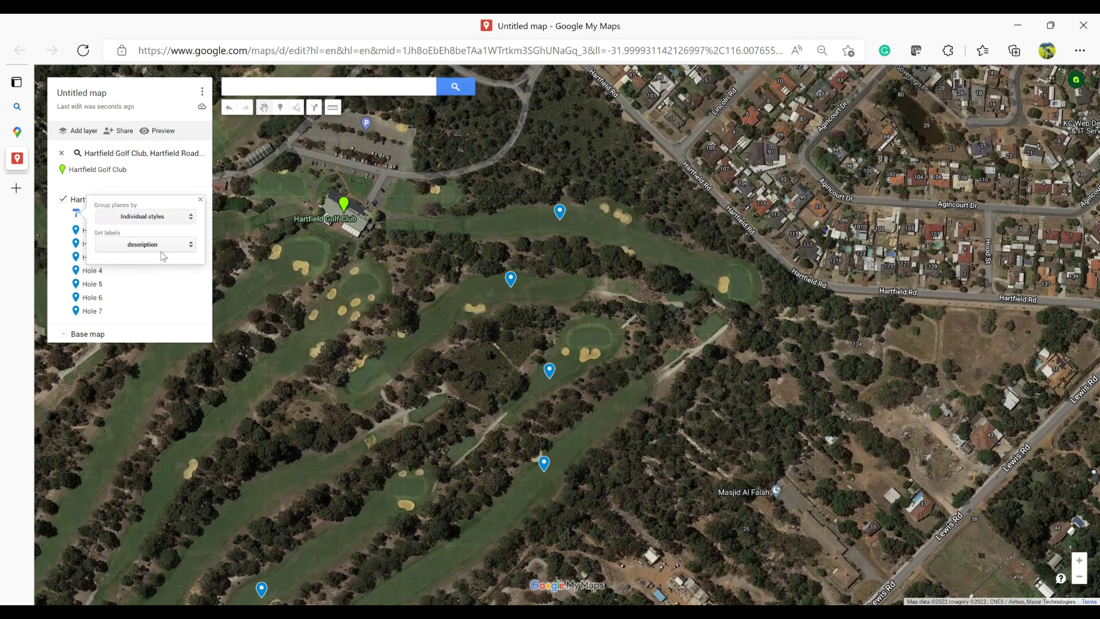
click(168, 246)
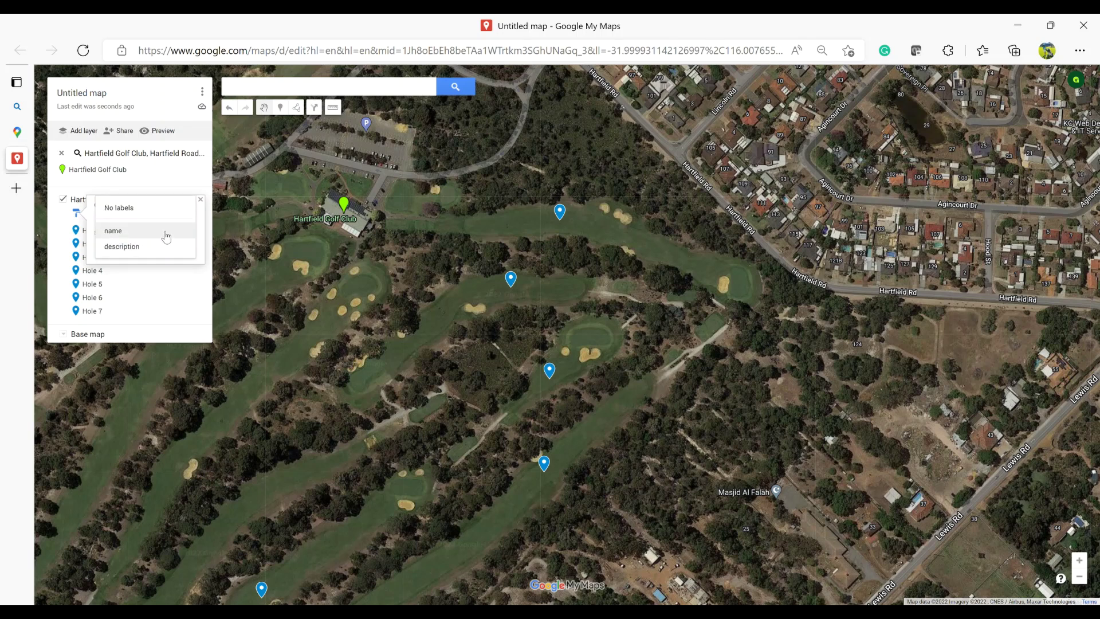
click(167, 235)
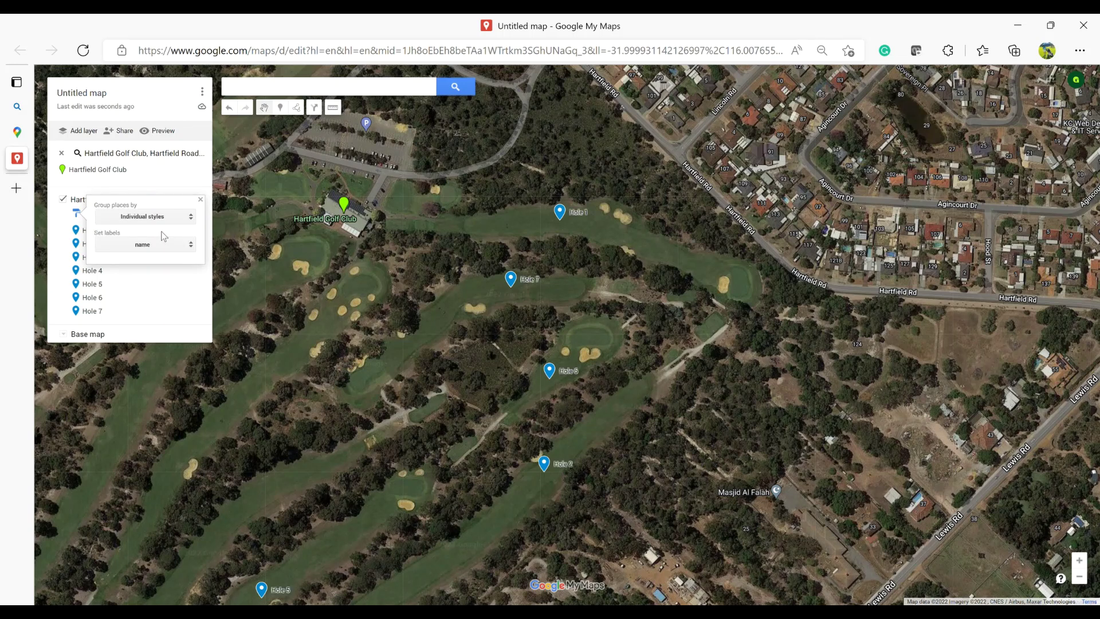
Group the golf course layer's places by a sequence of numbers.
click(160, 274)
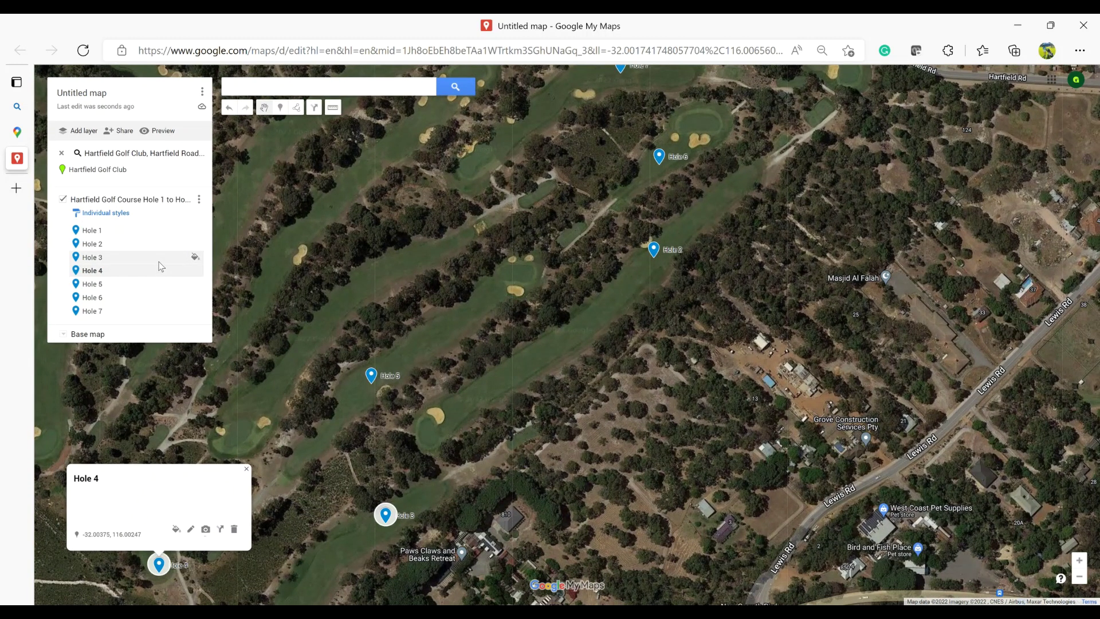
click(114, 213)
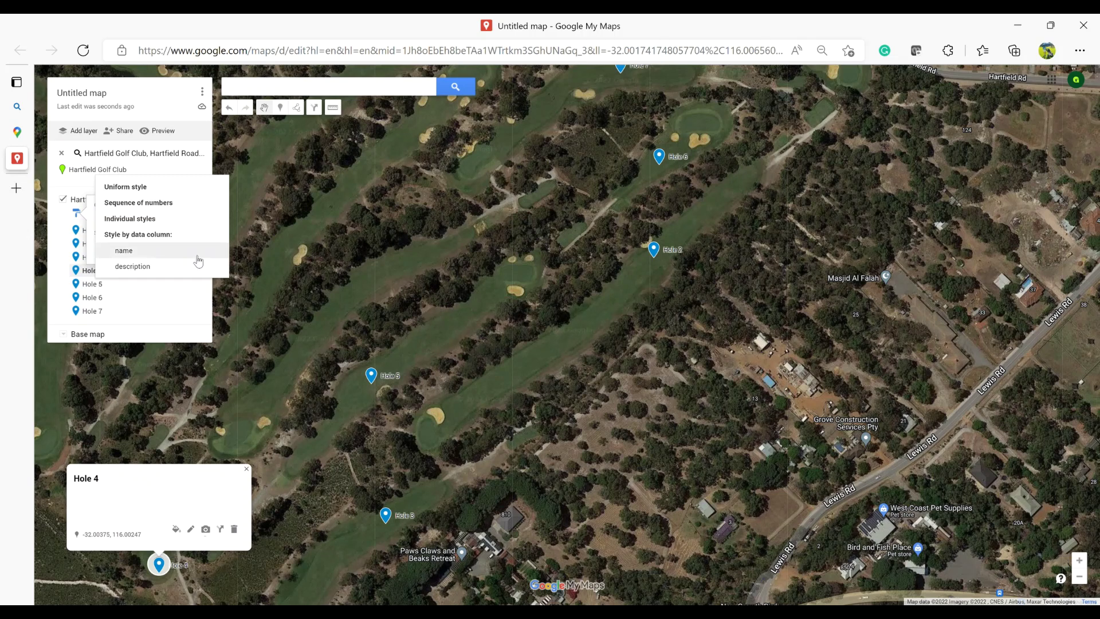
click(165, 207)
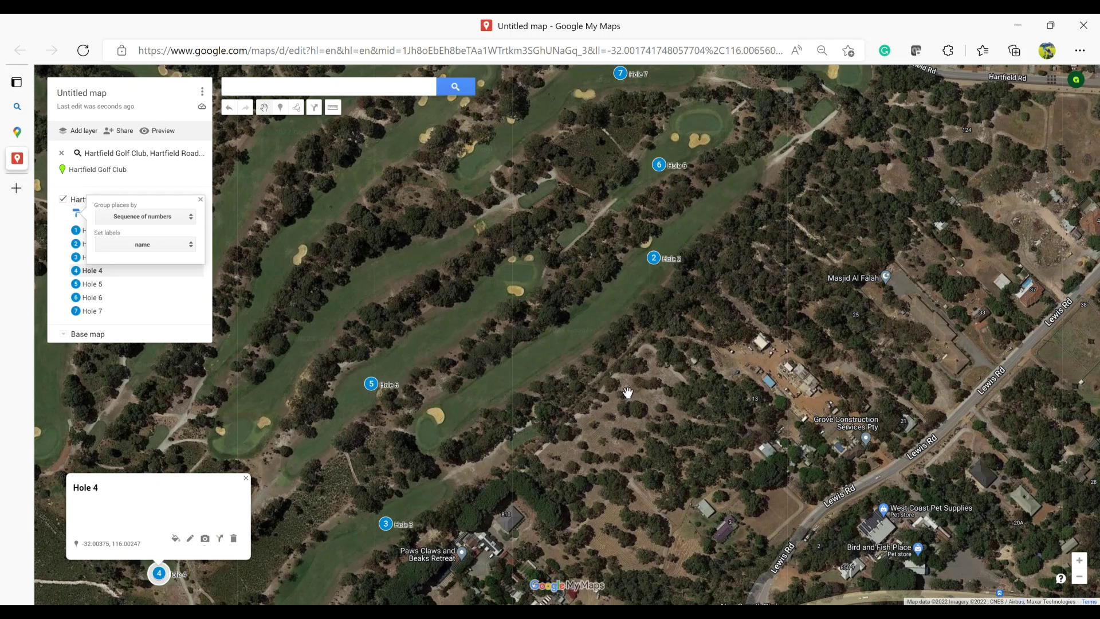
Examine the numbered hole markers across the whole course and enlarge the page display.
scroll(630, 394, down, 1)
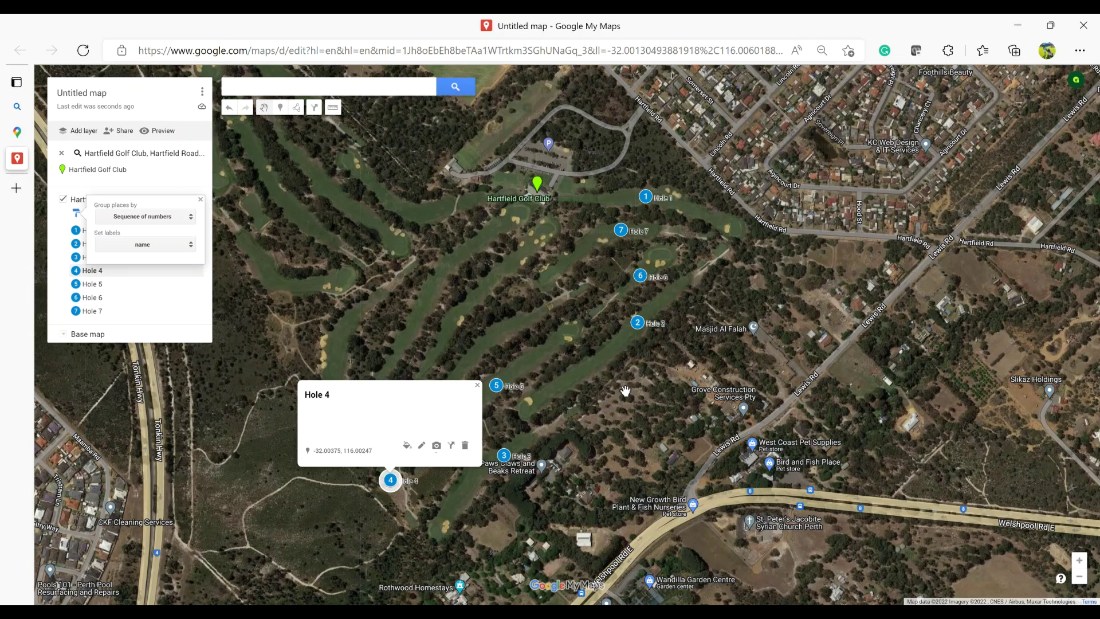
scroll(626, 391, up, 1)
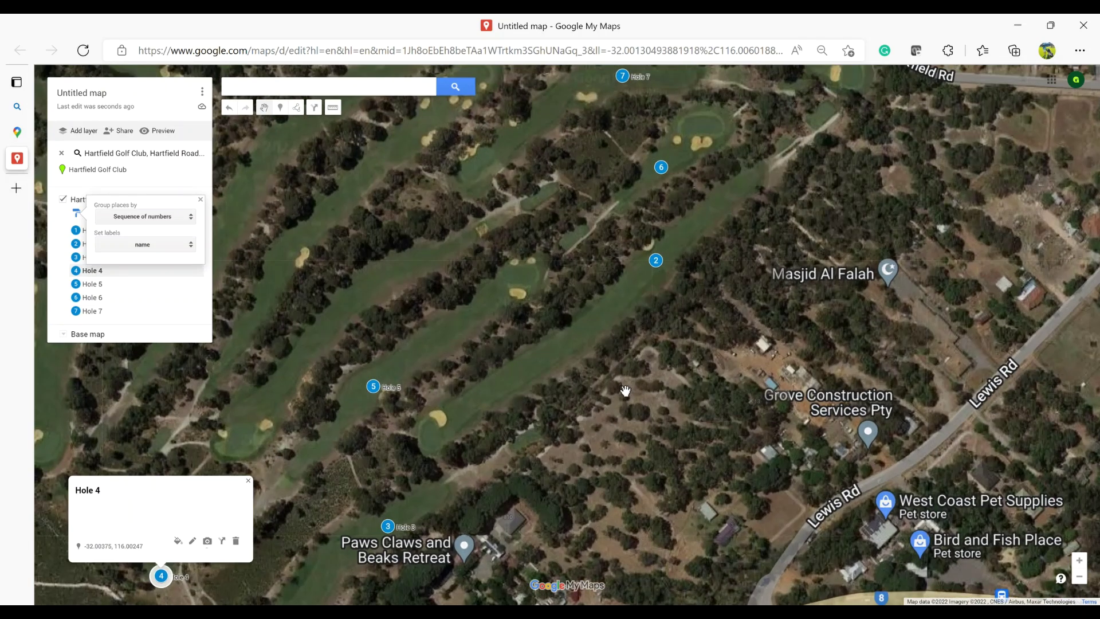
drag(601, 344, 557, 500)
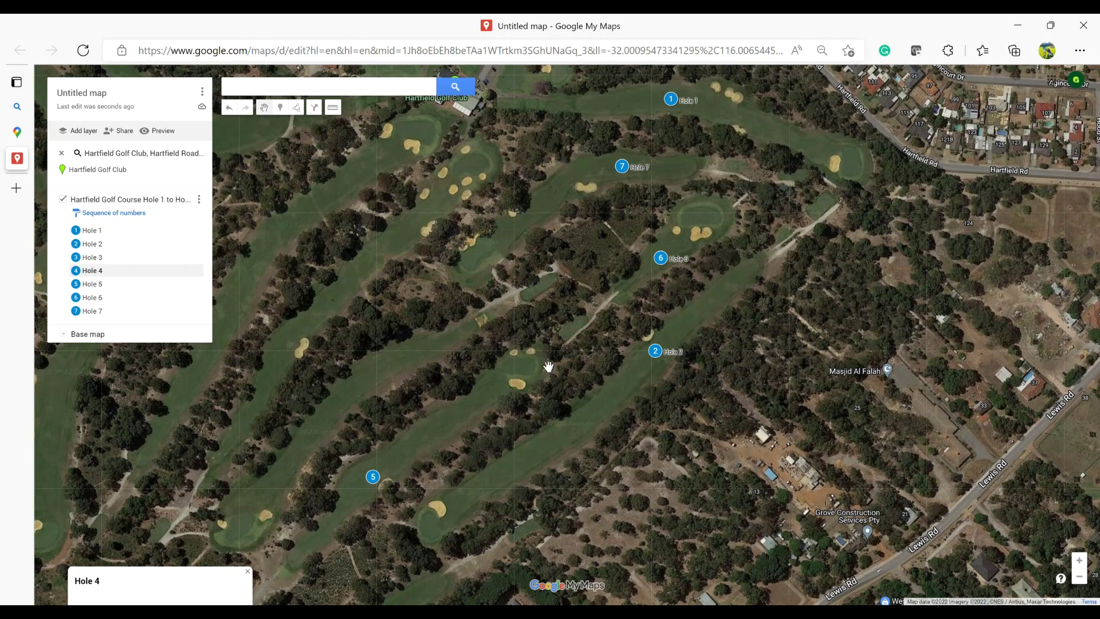
scroll(549, 367, down, 1)
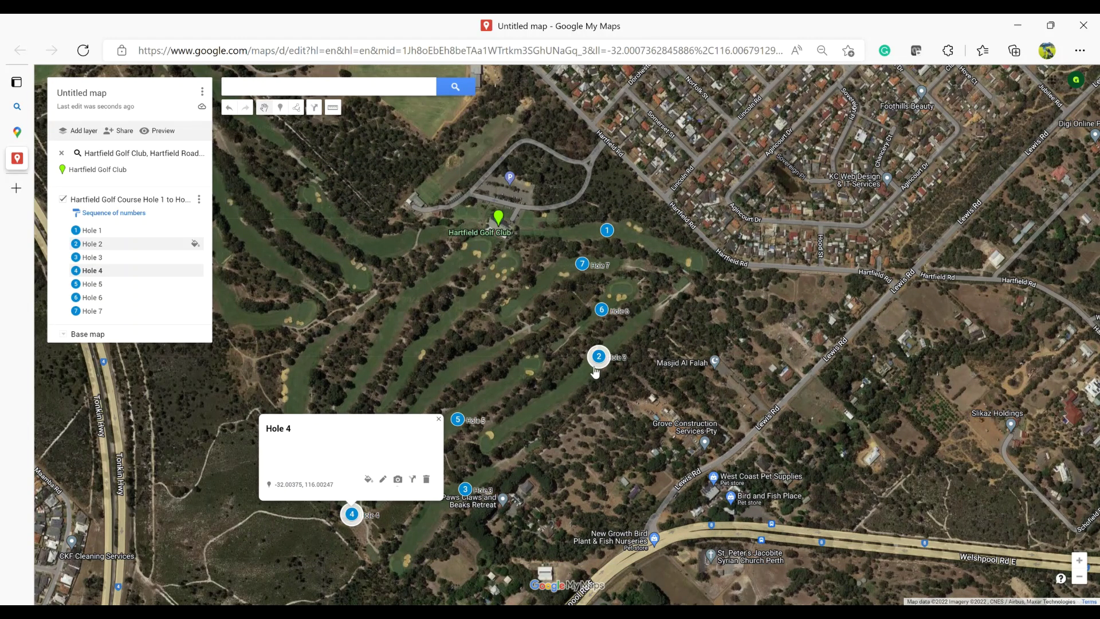
drag(564, 312, 591, 351)
key(ctrl+plus)
key(ctrl+plus)
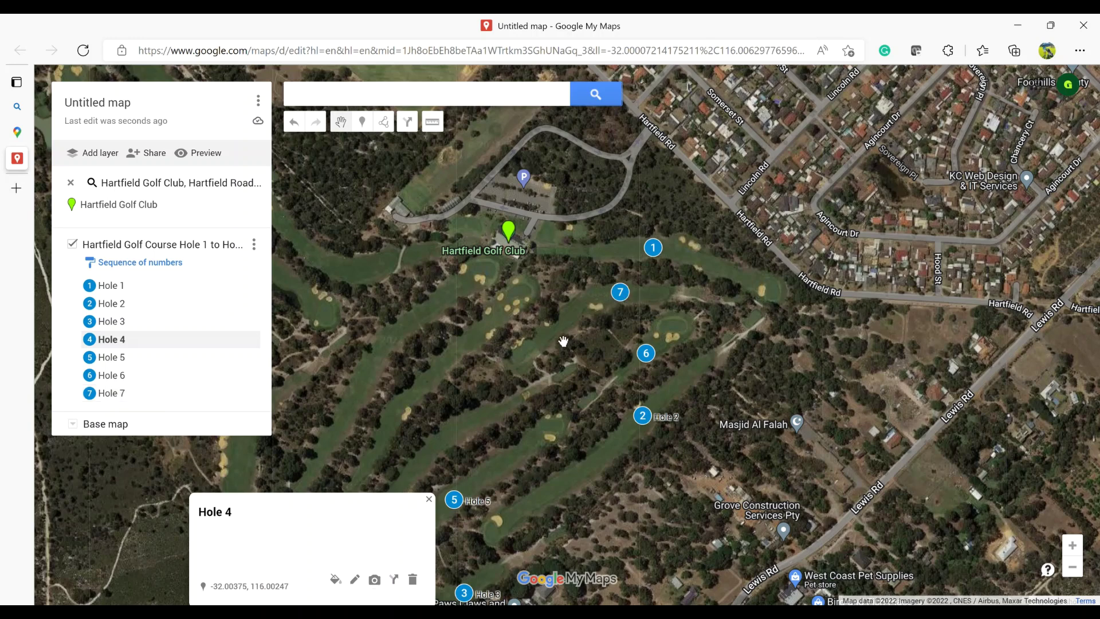
Add a marker named Hole 8 on the fairway just north of the Hole 5 marker.
drag(555, 342, 609, 335)
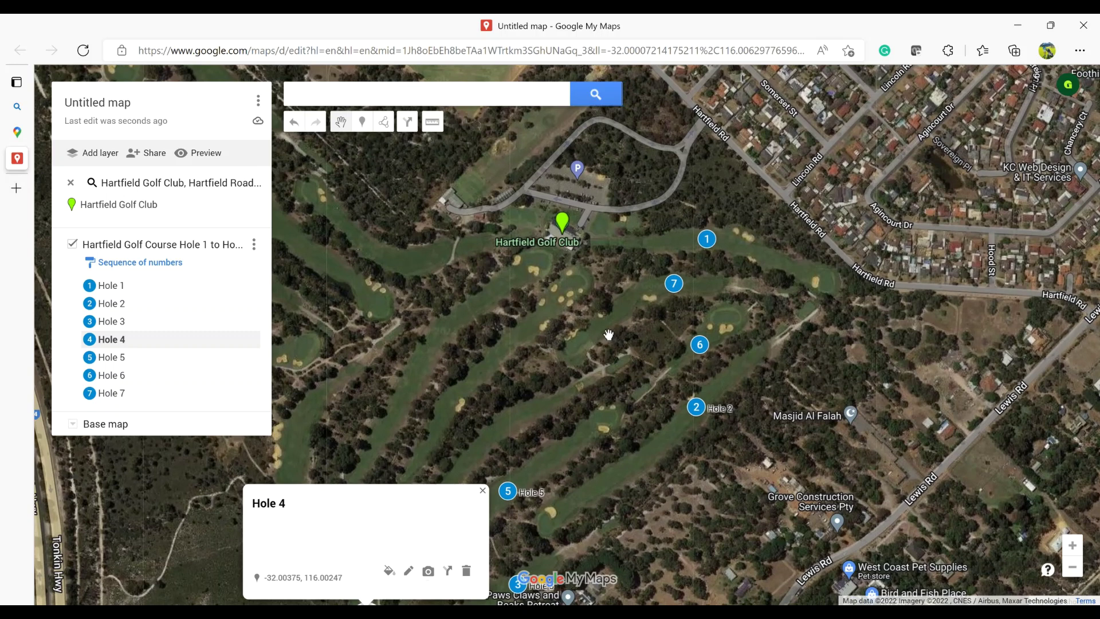
click(482, 491)
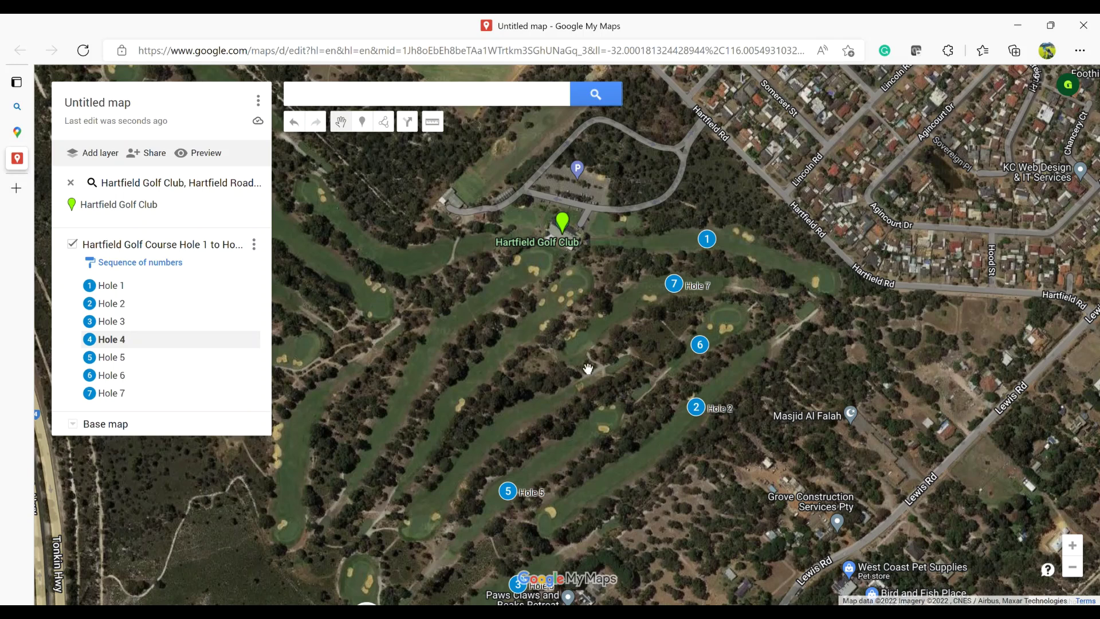
drag(552, 411, 563, 306)
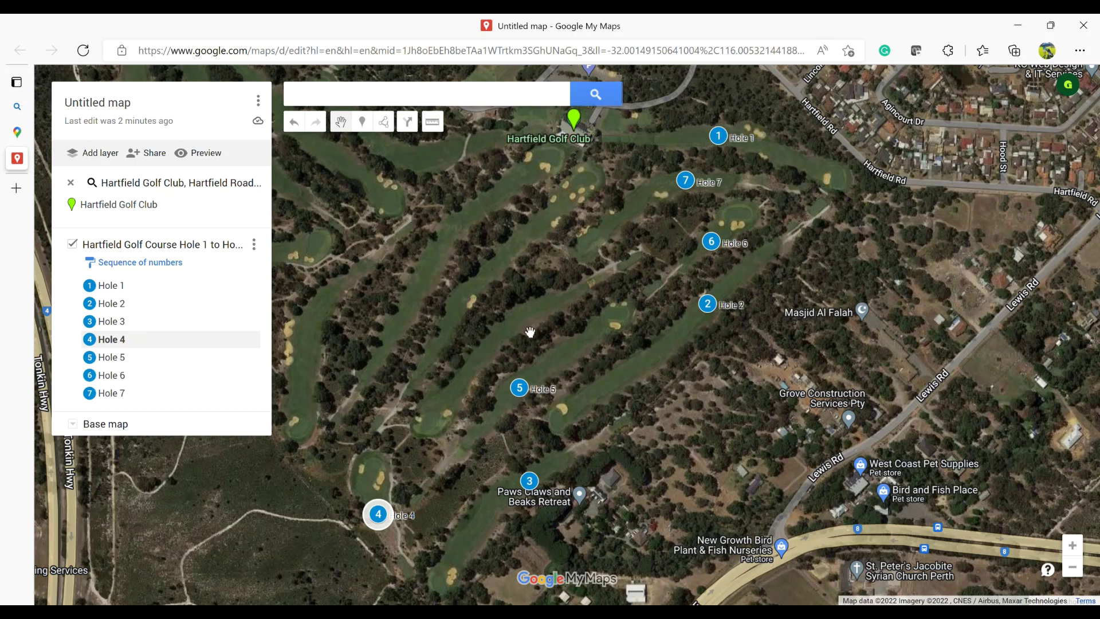
click(362, 121)
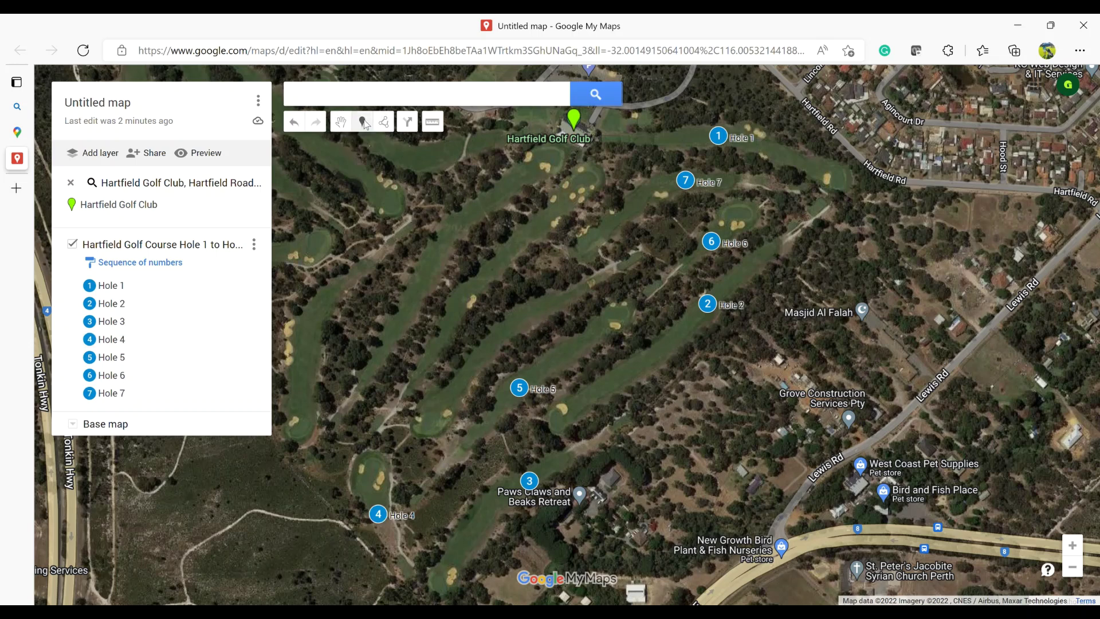
click(533, 322)
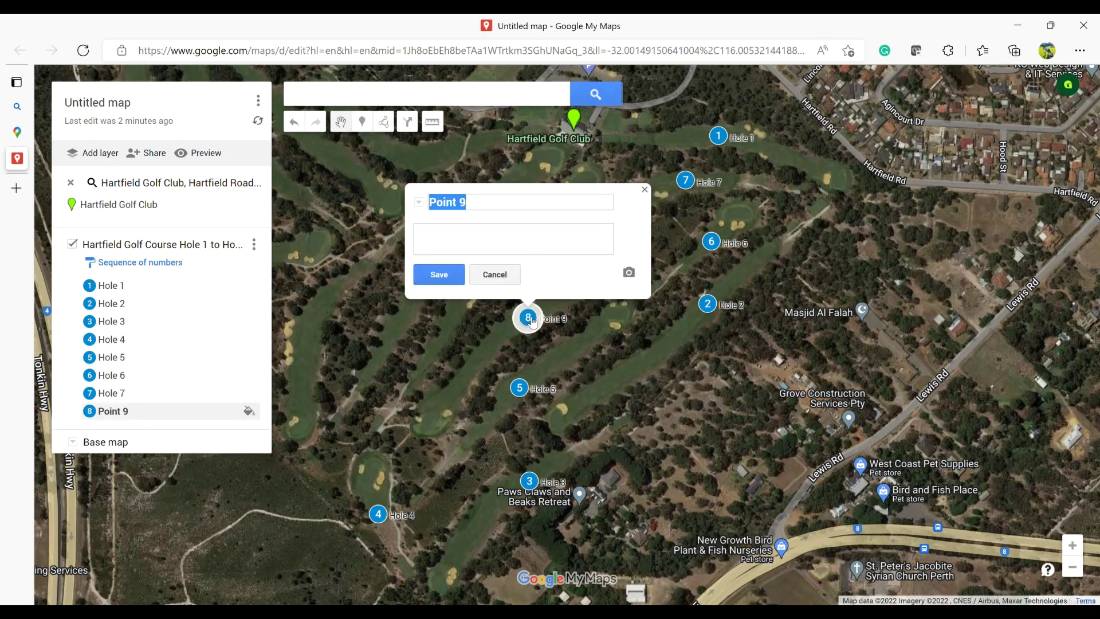
text(Hole 8)
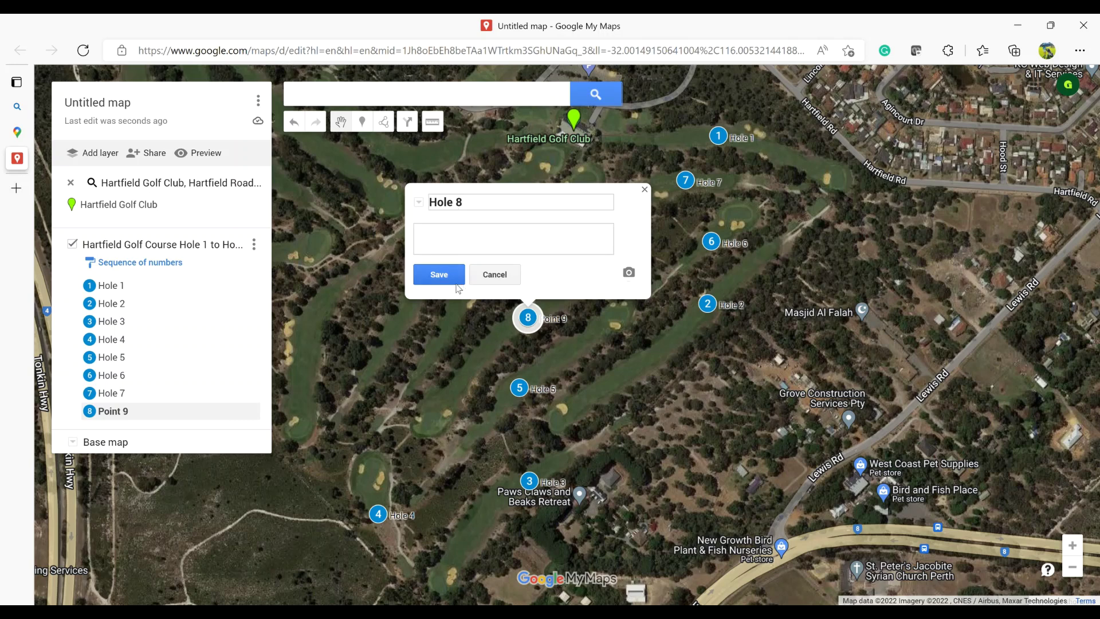
click(439, 276)
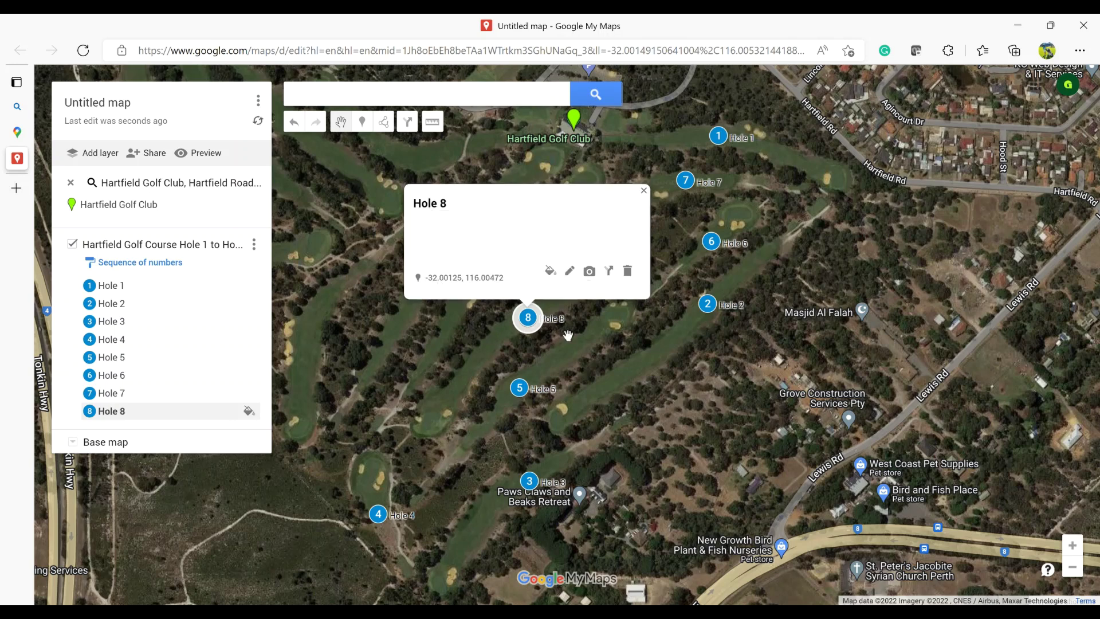
click(612, 344)
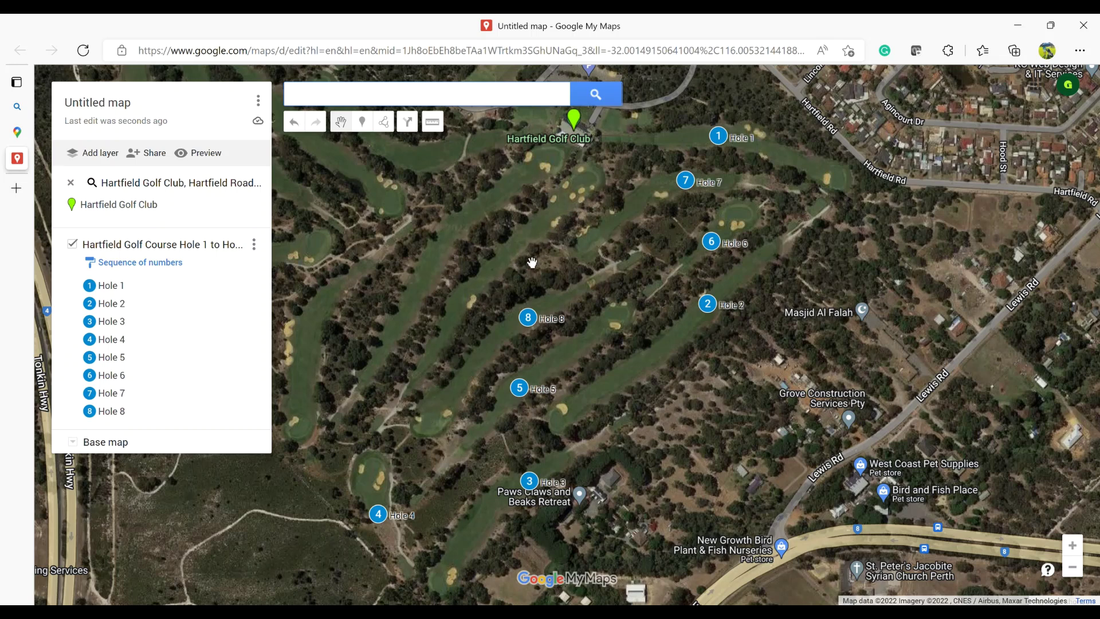
Add a marker named Hole 9 on the fairway northwest of the Hole 8 marker.
drag(596, 192, 588, 249)
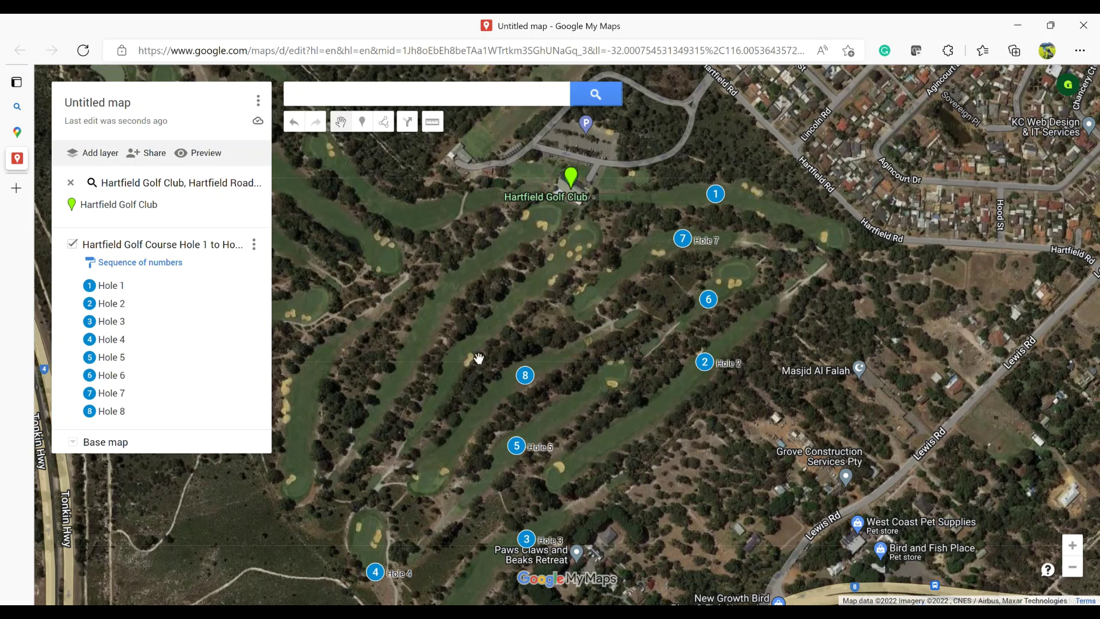
click(362, 122)
click(485, 339)
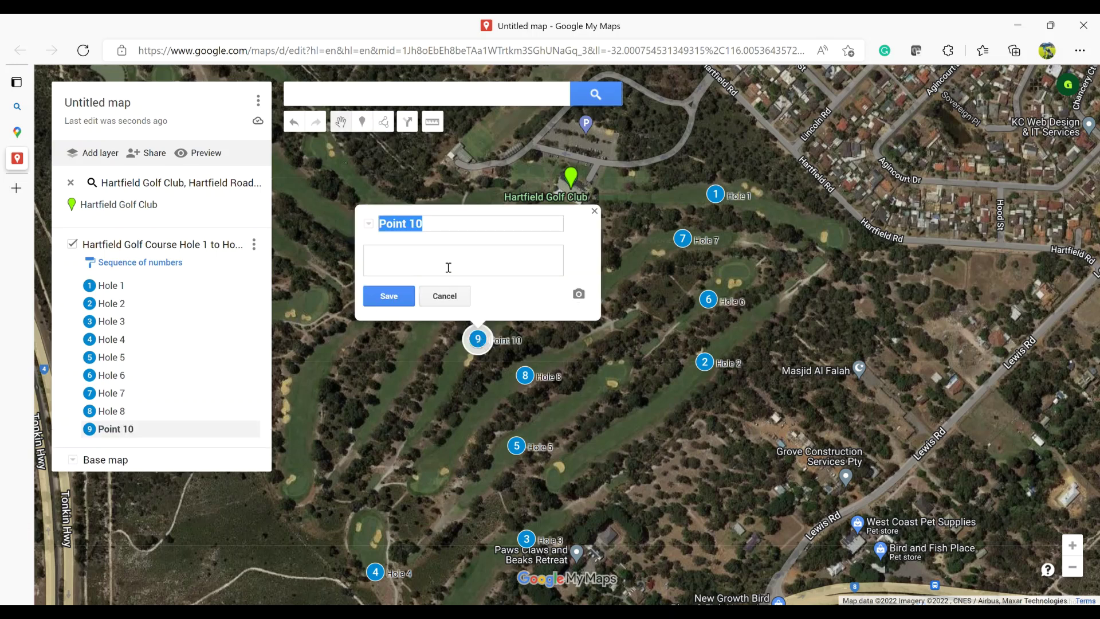
text(Hole 9)
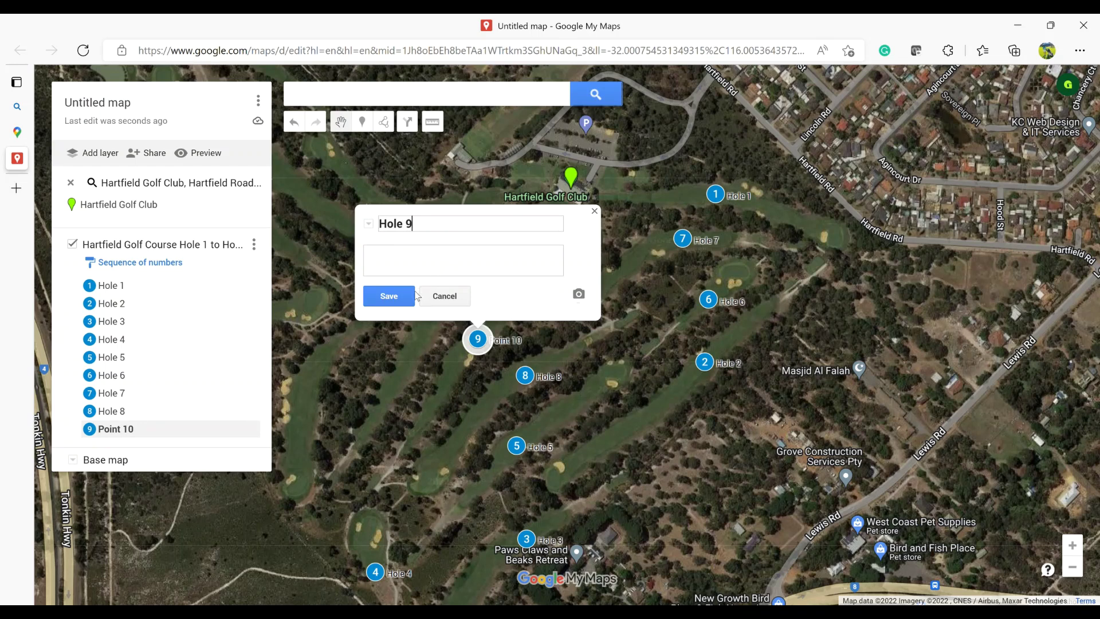
click(390, 296)
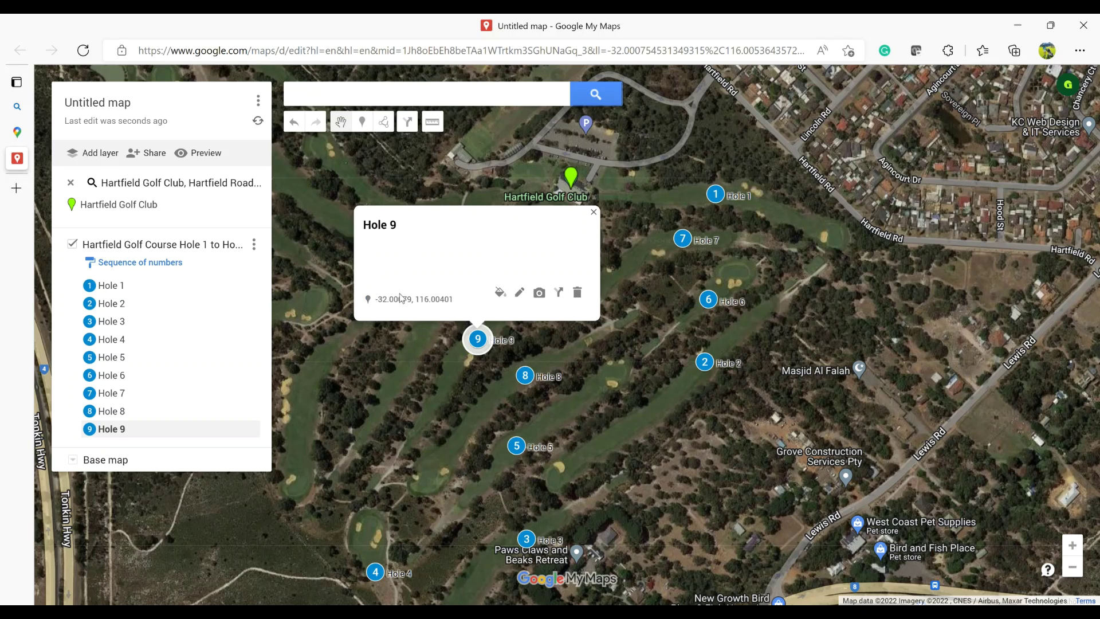
click(636, 241)
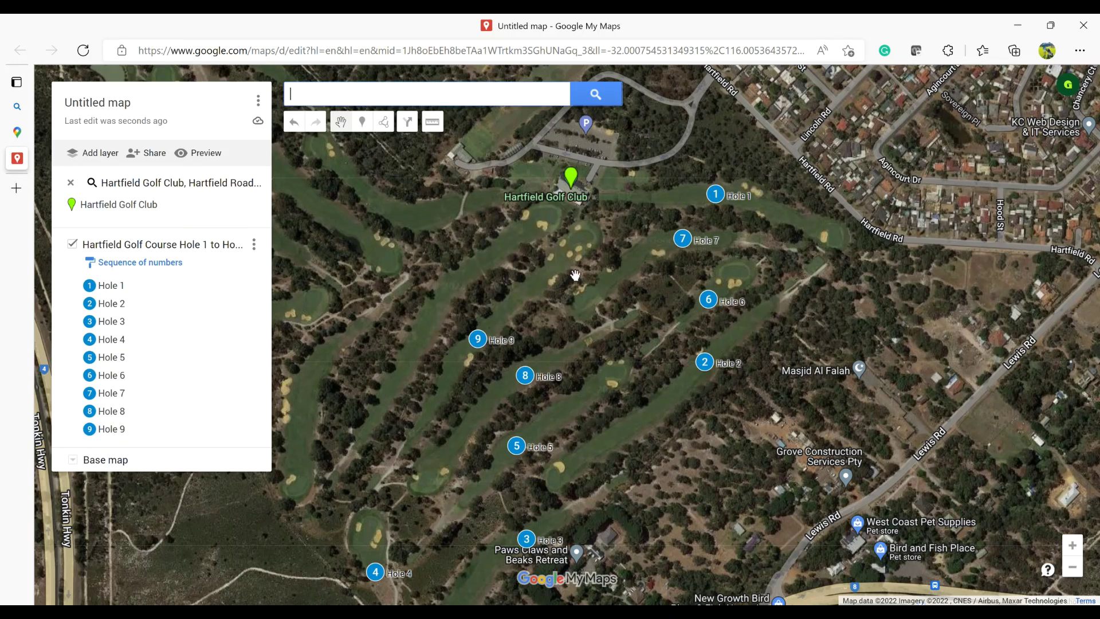
Examine the area around the Hartfield Golf Club clubhouse and the numbered markers of the first nine holes.
drag(565, 291, 633, 328)
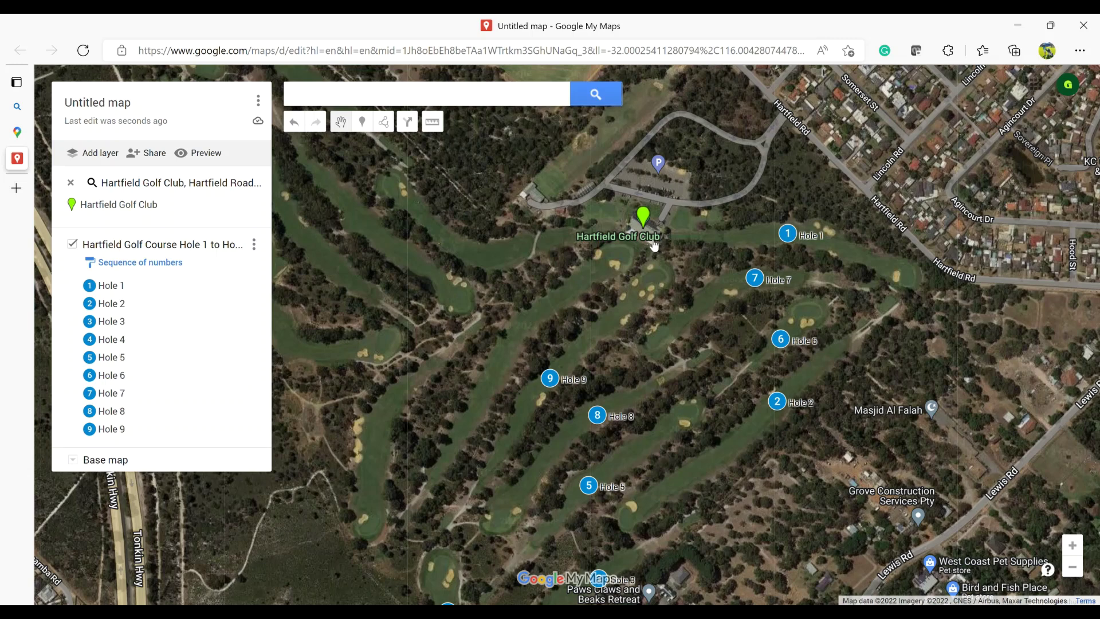
key(ctrl+plus)
key(ctrl+plus)
key(ctrl+plus)
key(ctrl+plus)
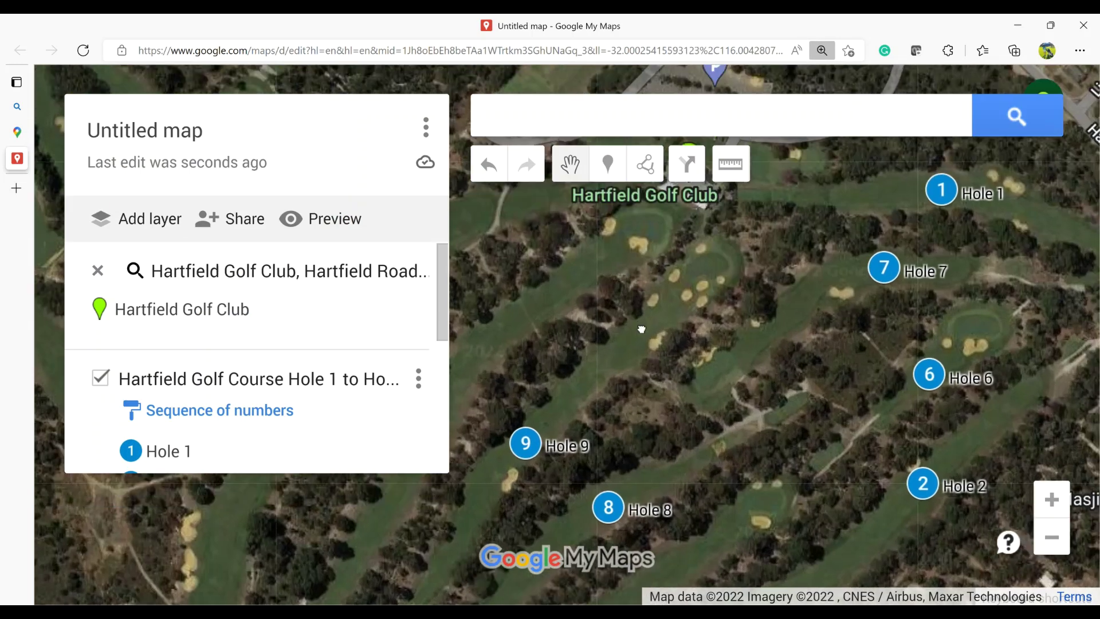
drag(642, 330, 624, 443)
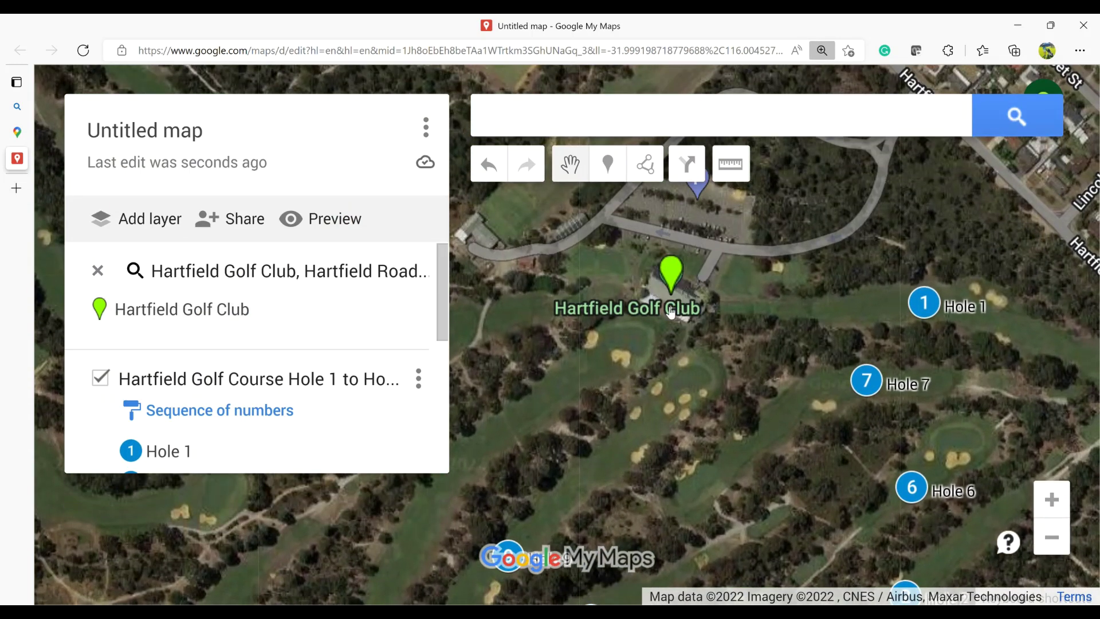
scroll(665, 338, down, 5)
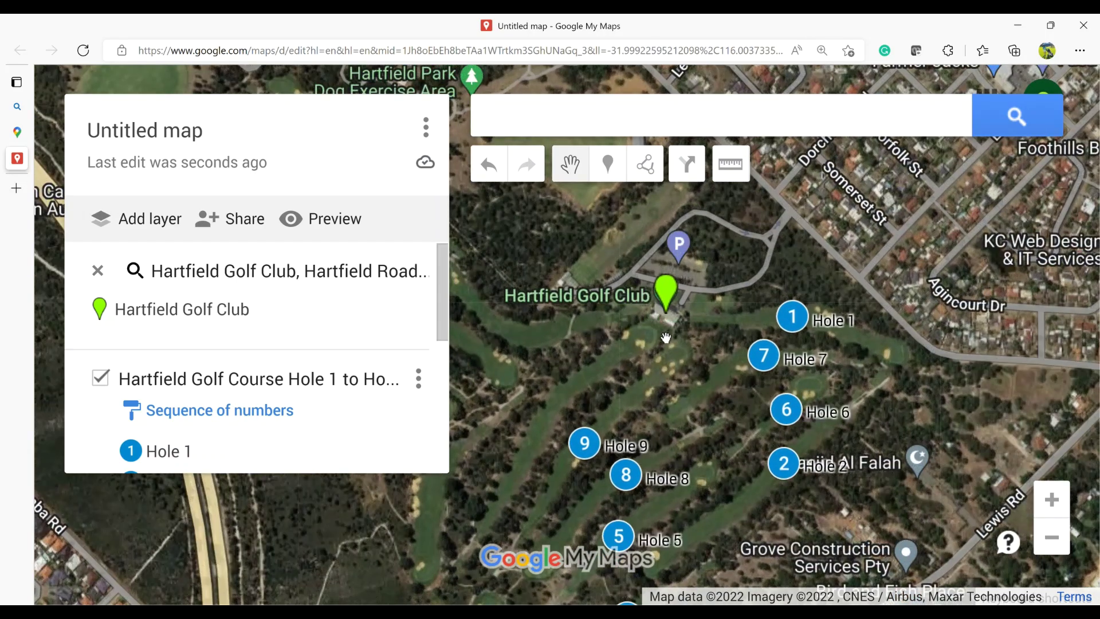
key(ctrl+minus)
key(ctrl+minus)
key(ctrl+minus)
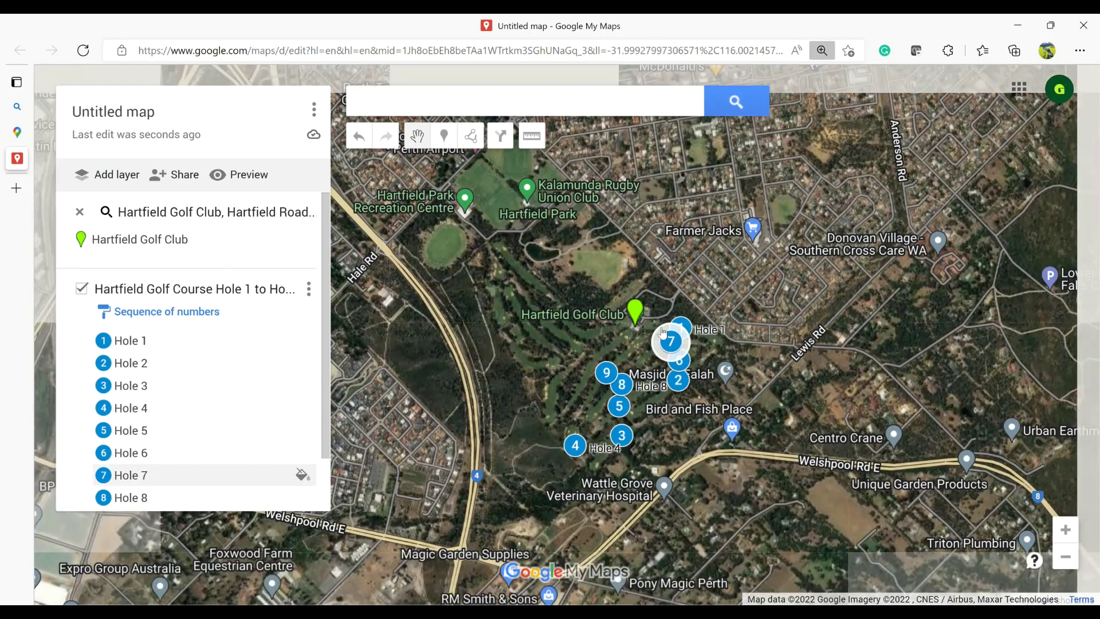
Add a marker named Hole 10 on the curved fairway west of the clubhouse.
scroll(645, 331, up, 4)
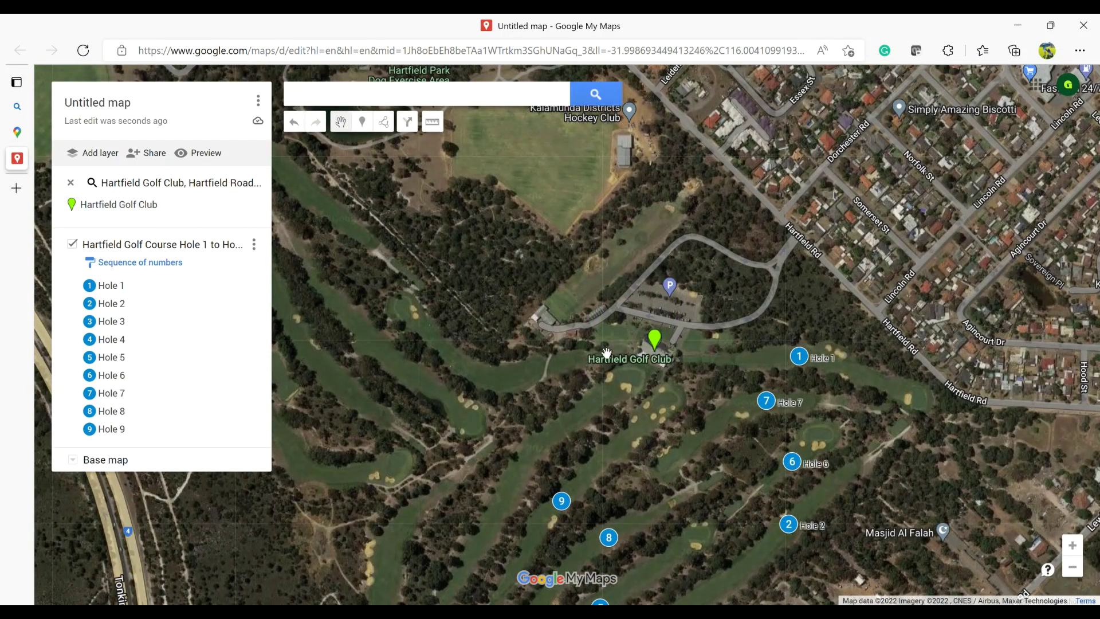
mouse_move(573, 369)
mouse_down()
mouse_move(622, 353)
mouse_move(688, 355)
mouse_move(702, 383)
mouse_up()
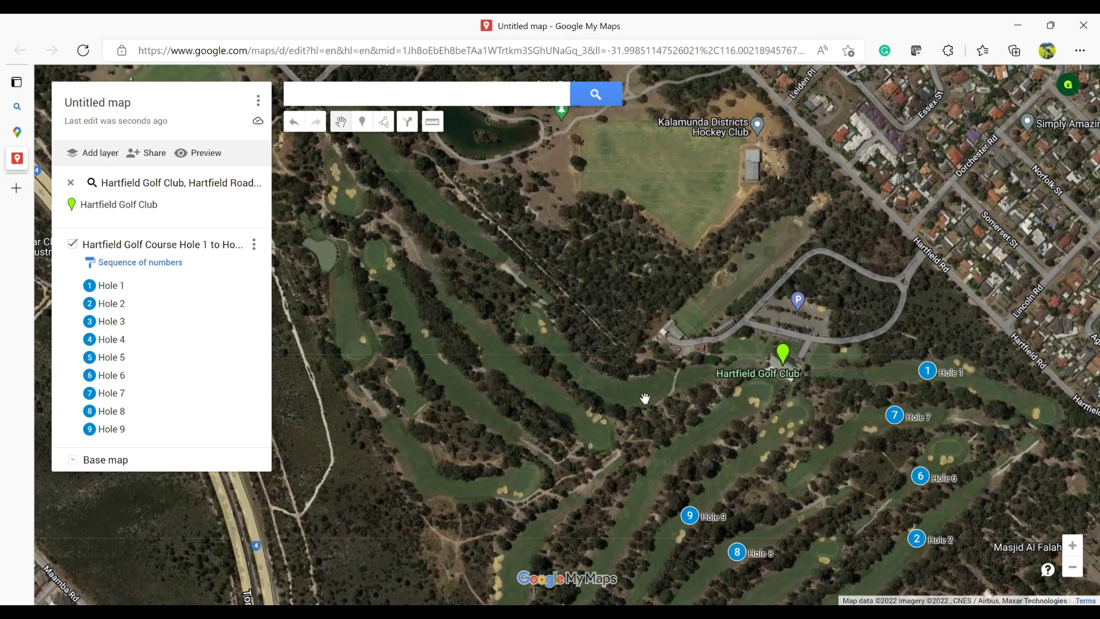
scroll(623, 383, up, 2)
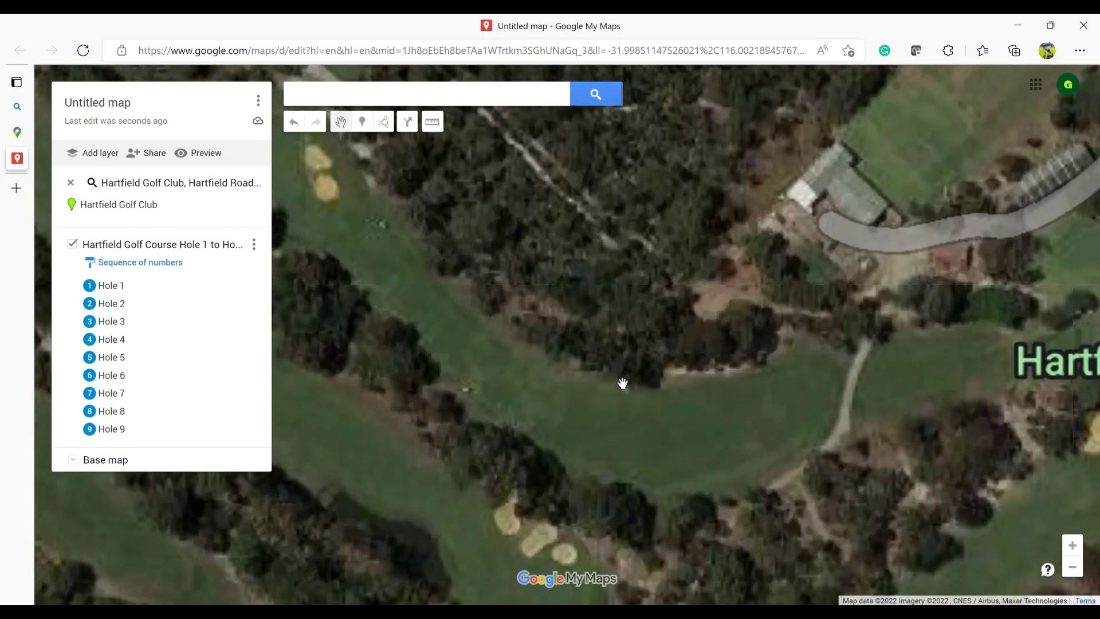
scroll(623, 383, down, 1)
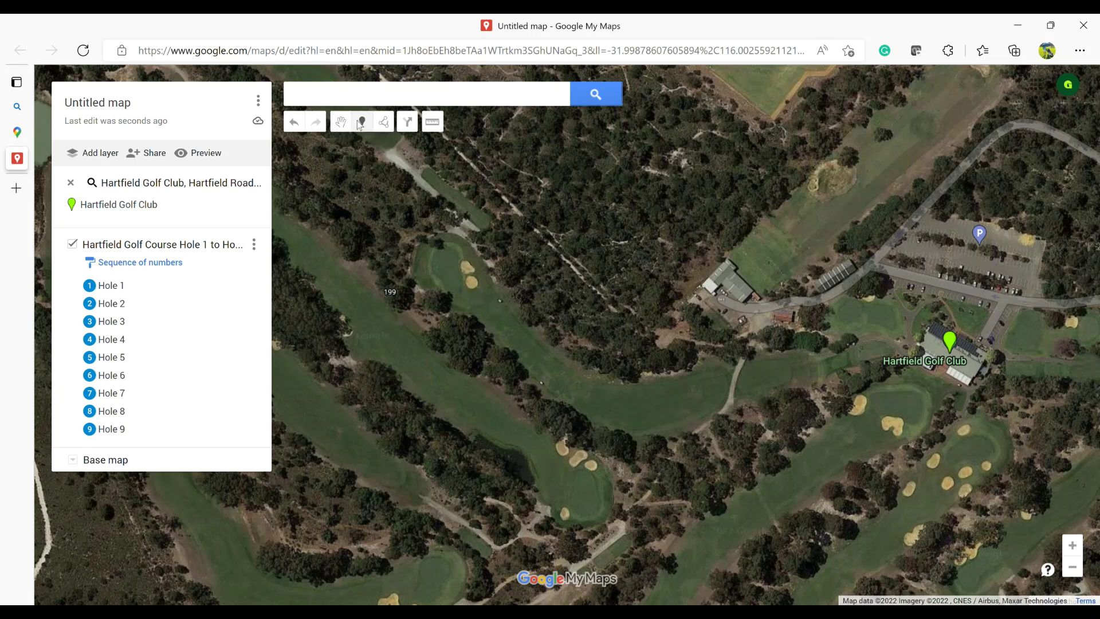
click(631, 410)
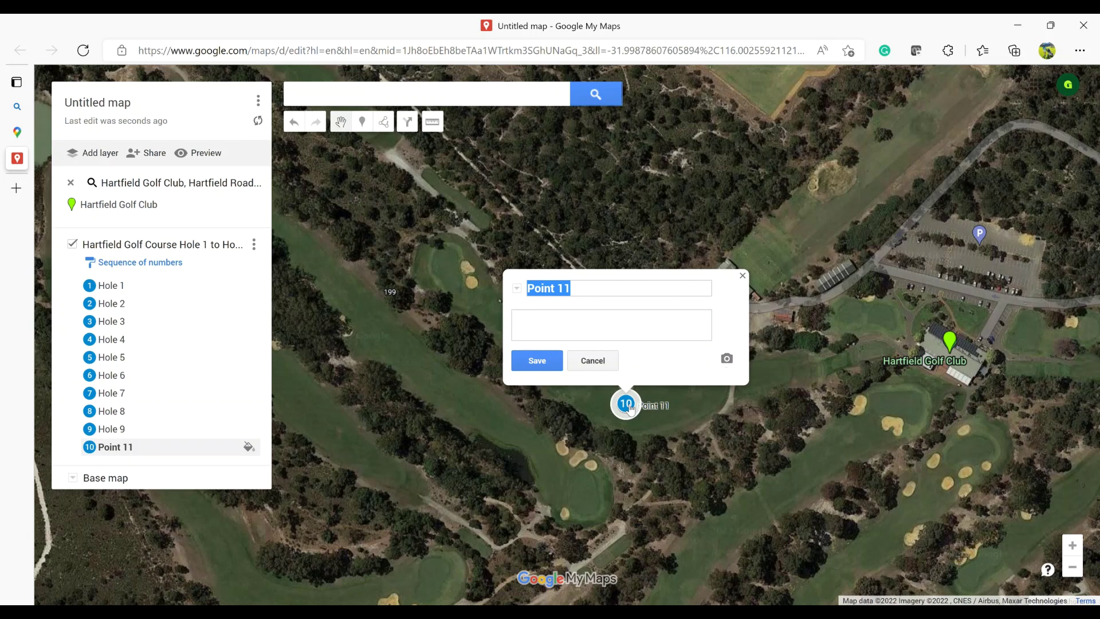
text(Hole 10)
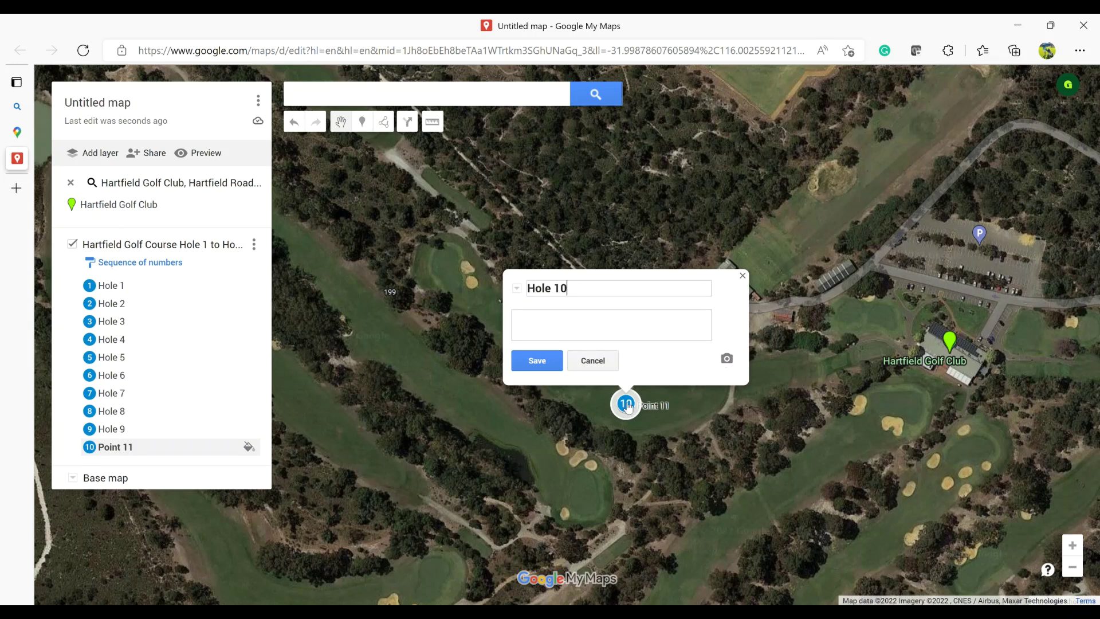
click(537, 362)
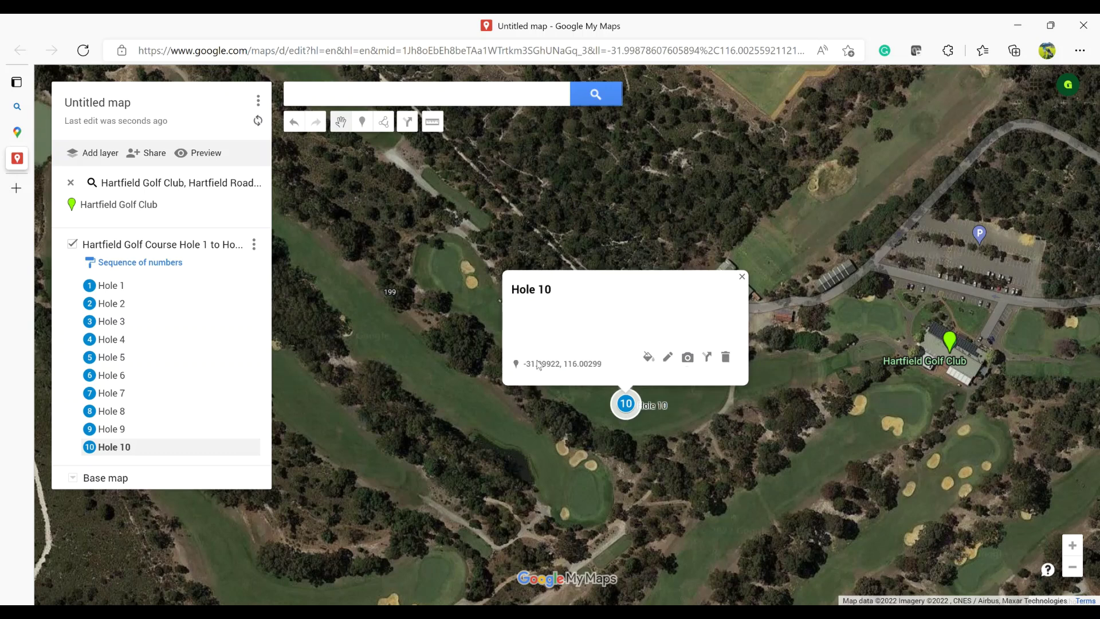
click(727, 412)
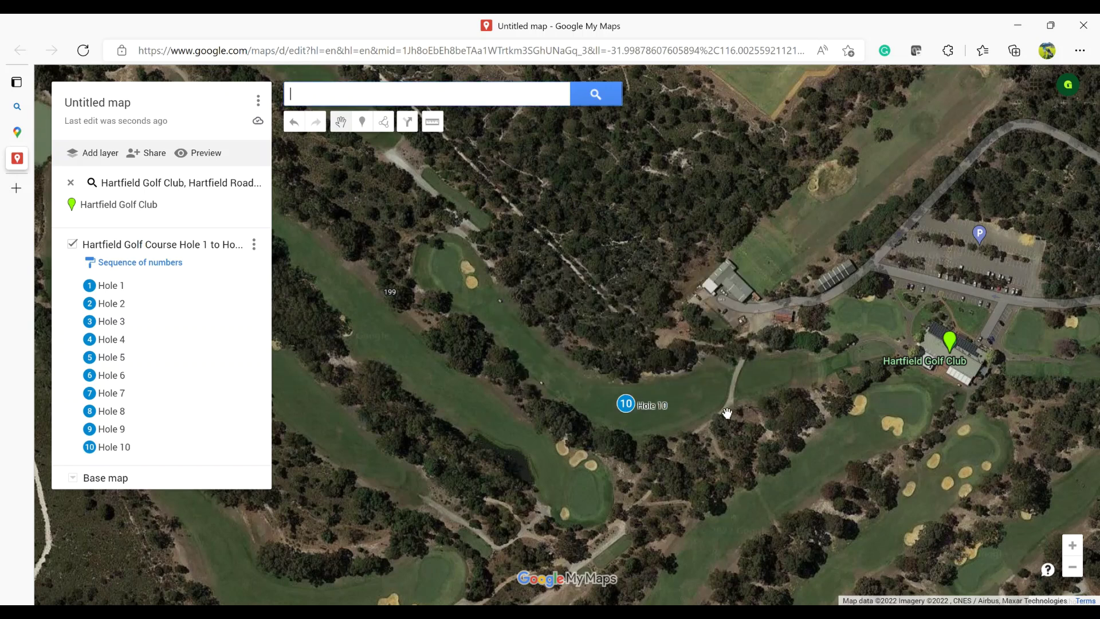
Add a marker named Hole 11 on the long fairway southwest of the lake at Hartfield Park Dog Exercise Area.
mouse_move(610, 416)
mouse_down()
mouse_move(727, 449)
mouse_move(815, 505)
mouse_move(849, 571)
mouse_move(860, 564)
mouse_up()
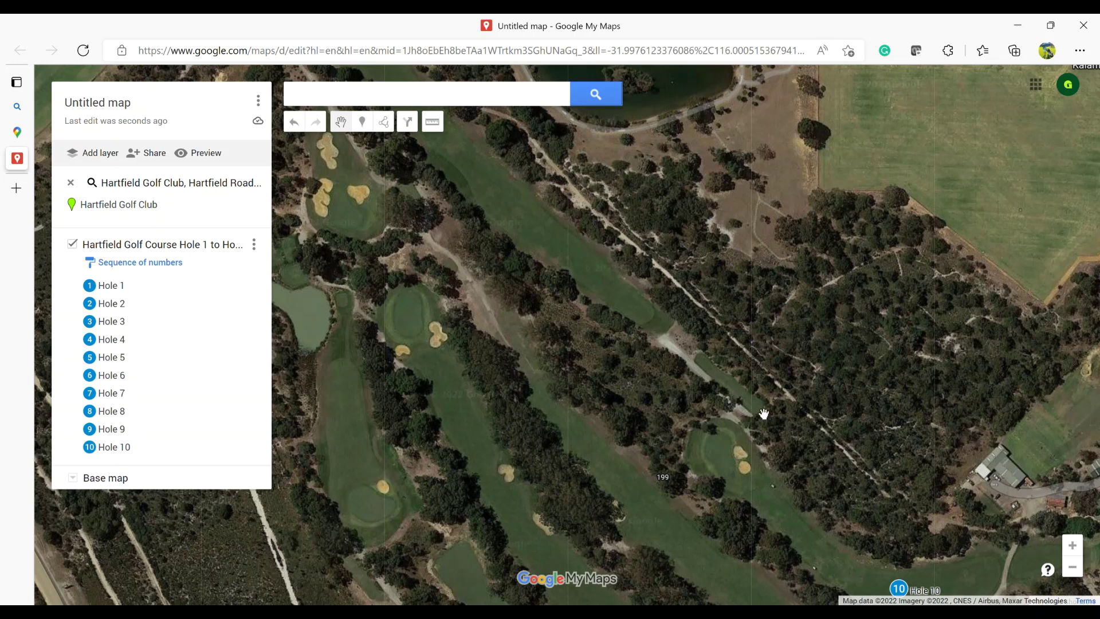
drag(700, 374, 799, 528)
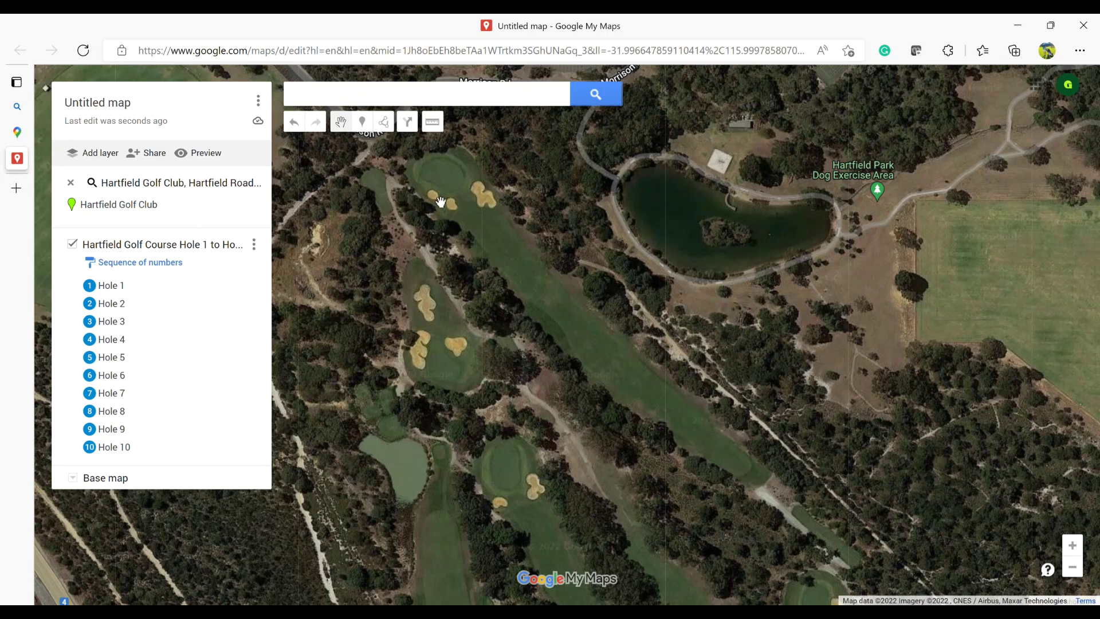
drag(528, 270, 525, 295)
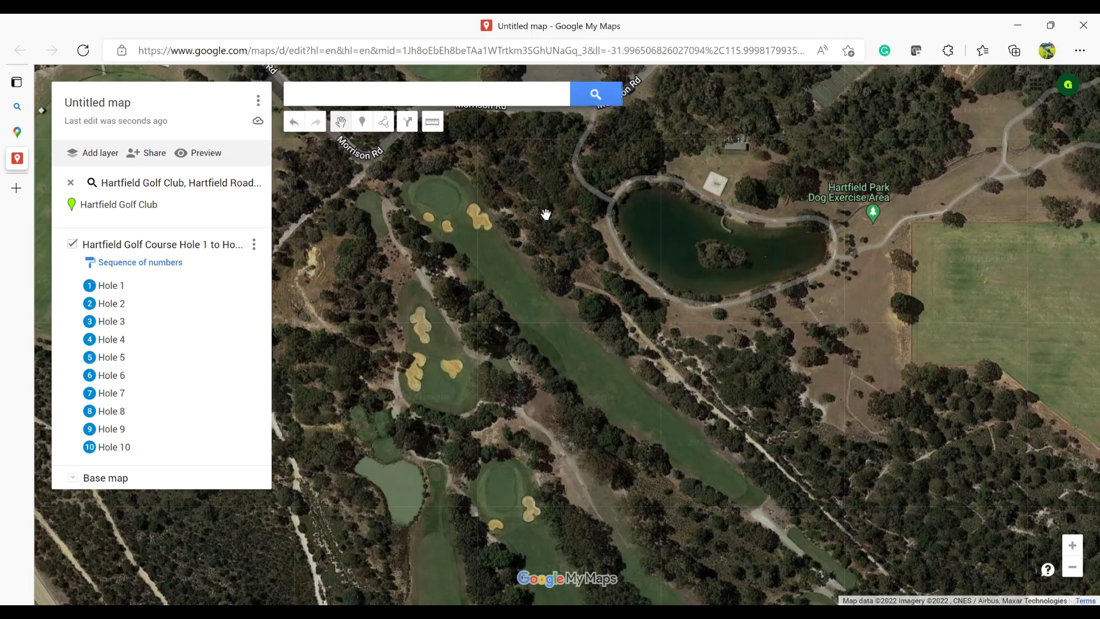
click(362, 121)
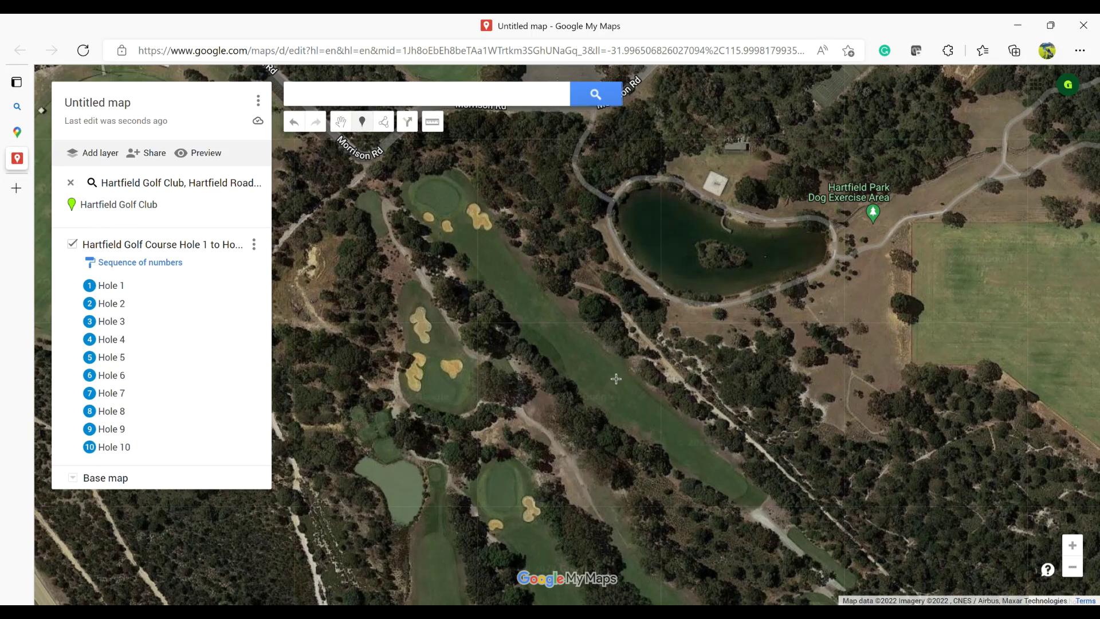
click(610, 378)
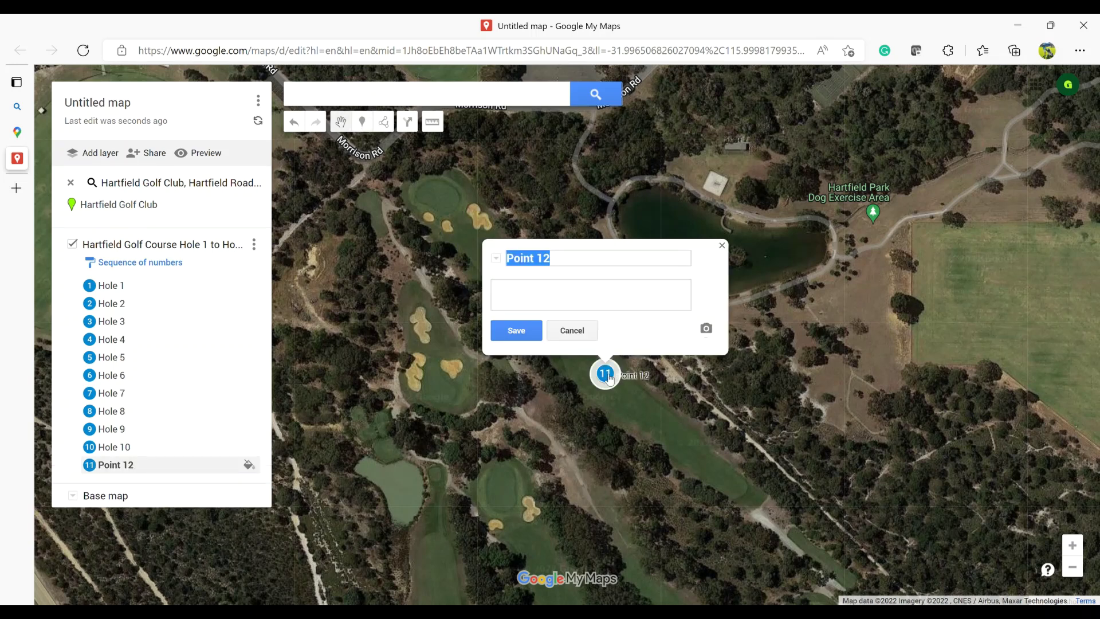
text(Hole)
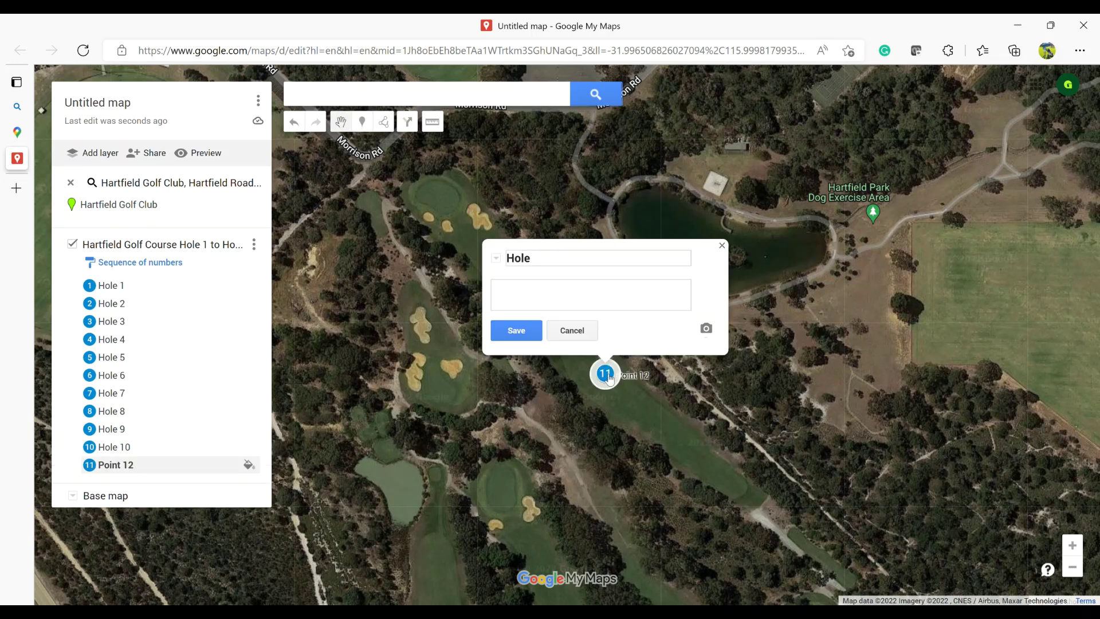
text( 11)
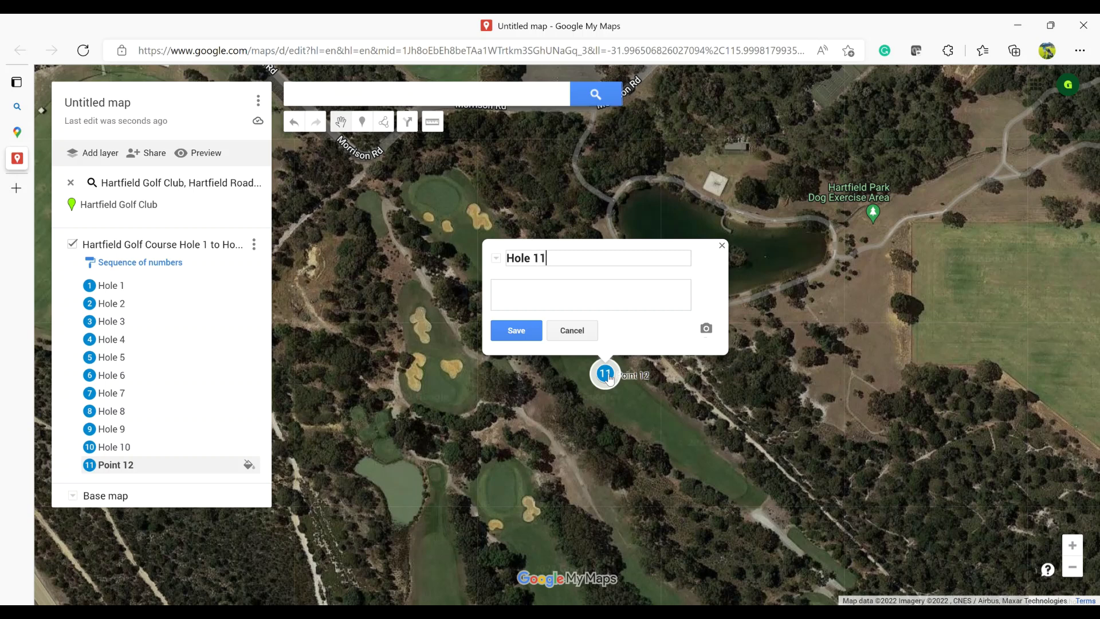
click(524, 331)
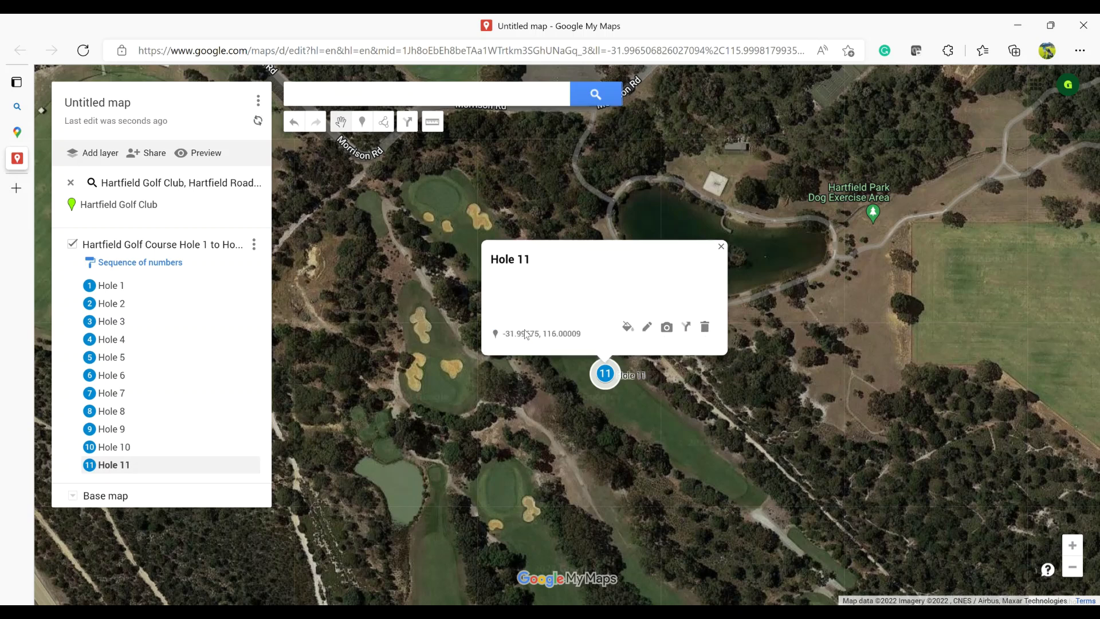
click(642, 427)
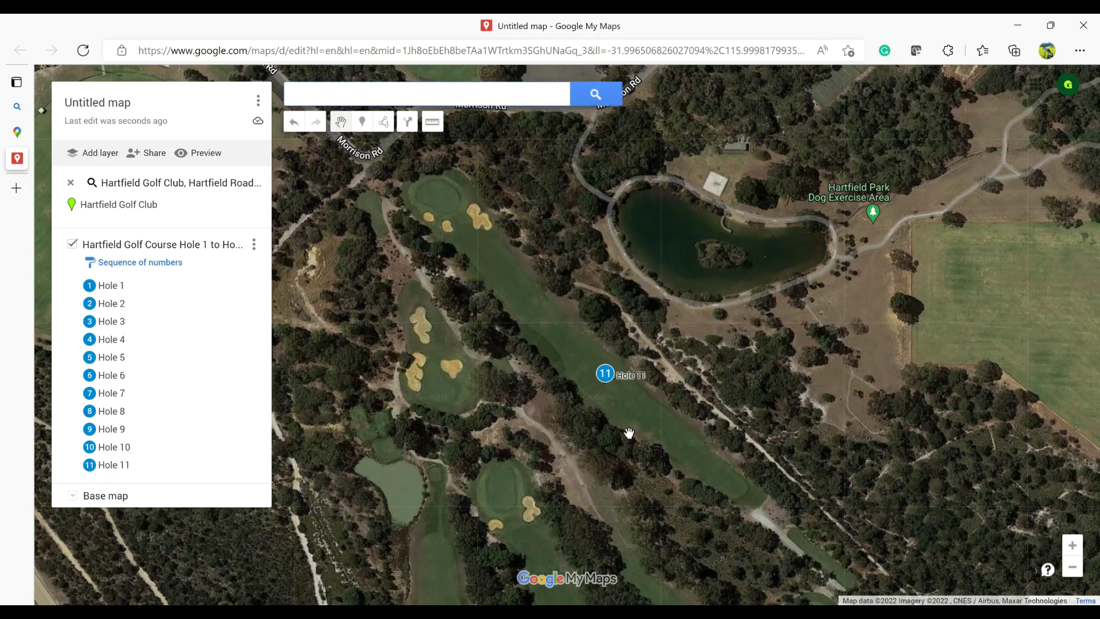
Add a marker named Hole 12 on the north end of the short bunkered fairway west of the Hole 11 marker.
mouse_move(675, 428)
mouse_down()
mouse_move(743, 425)
mouse_move(786, 444)
mouse_up()
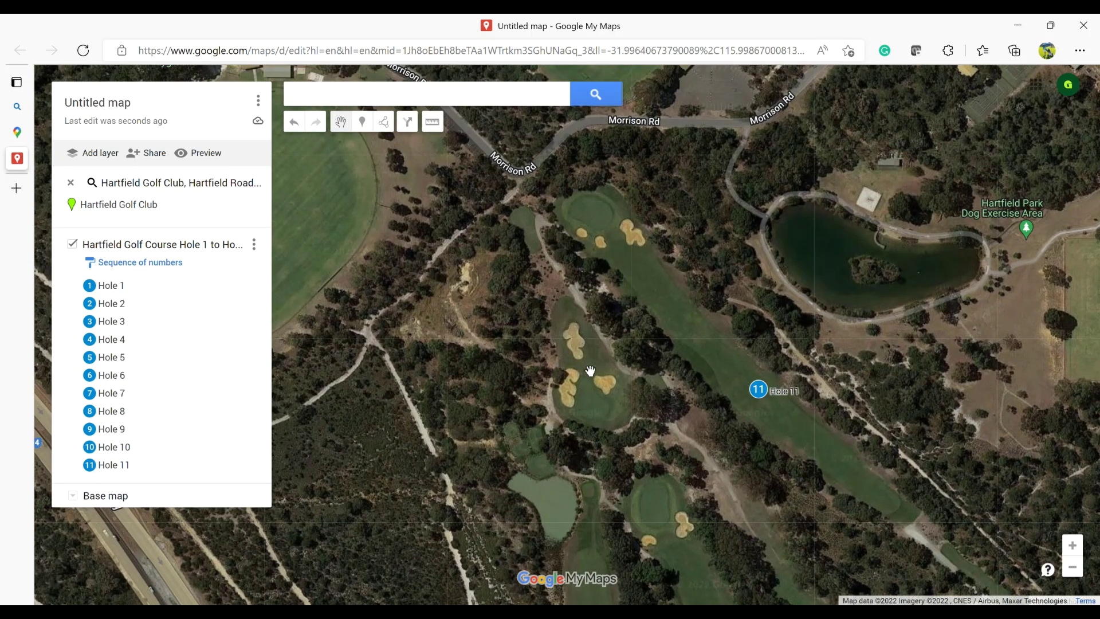
drag(599, 417, 587, 433)
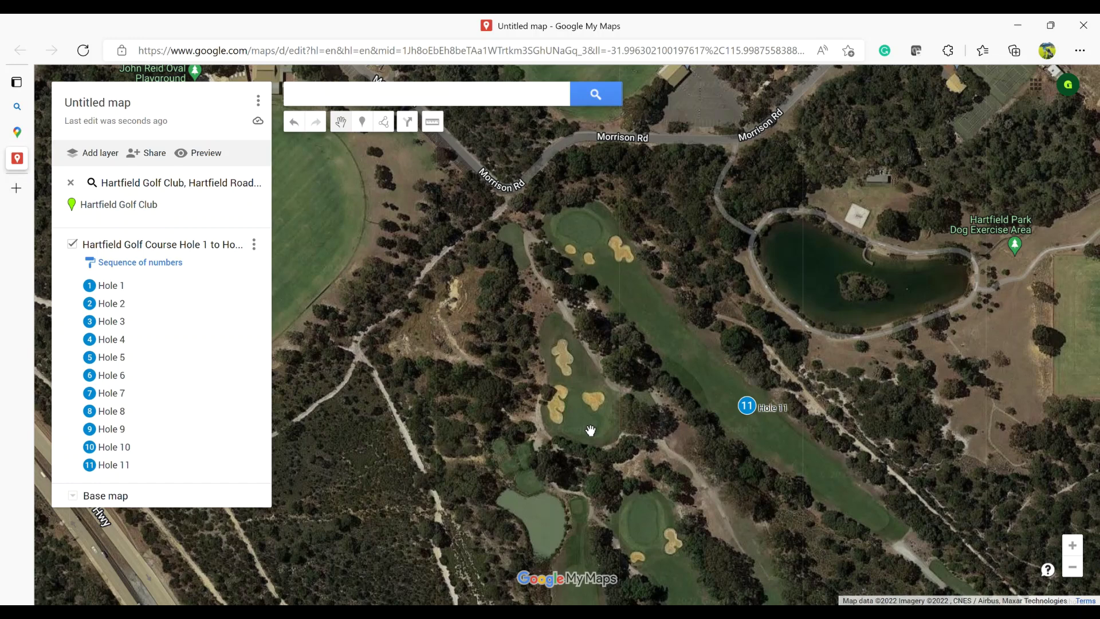
scroll(590, 431, up, 1)
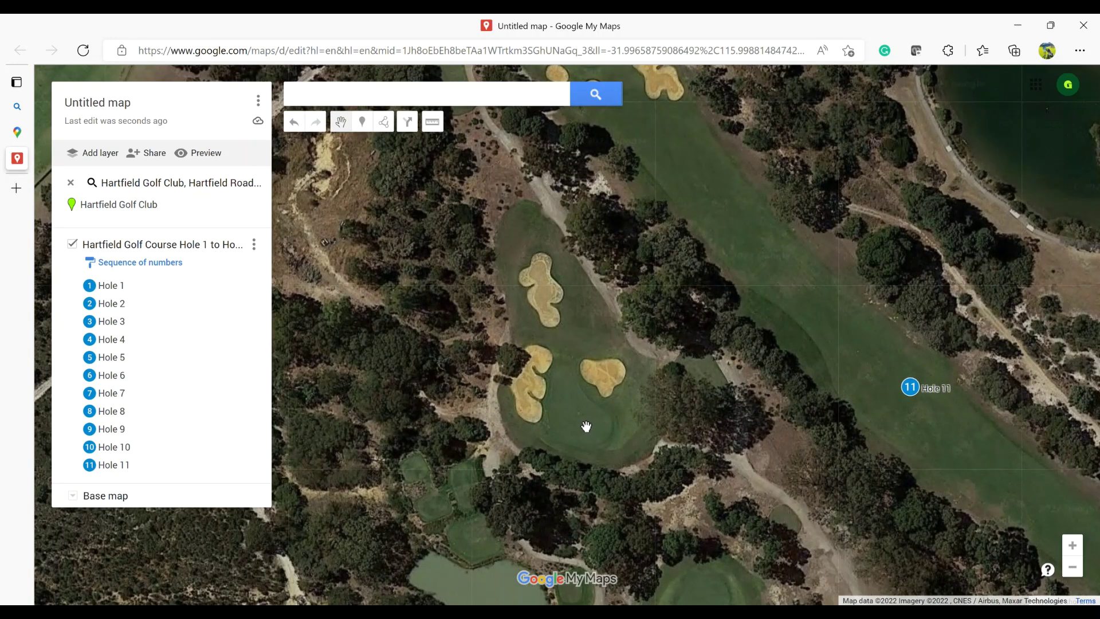
drag(586, 426, 624, 522)
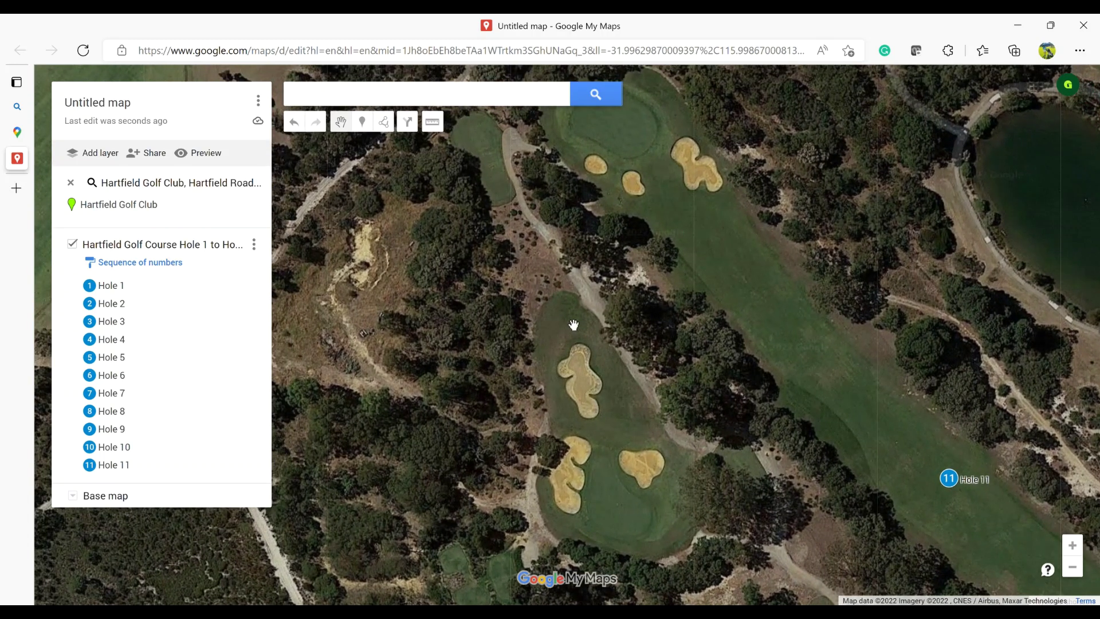
click(362, 121)
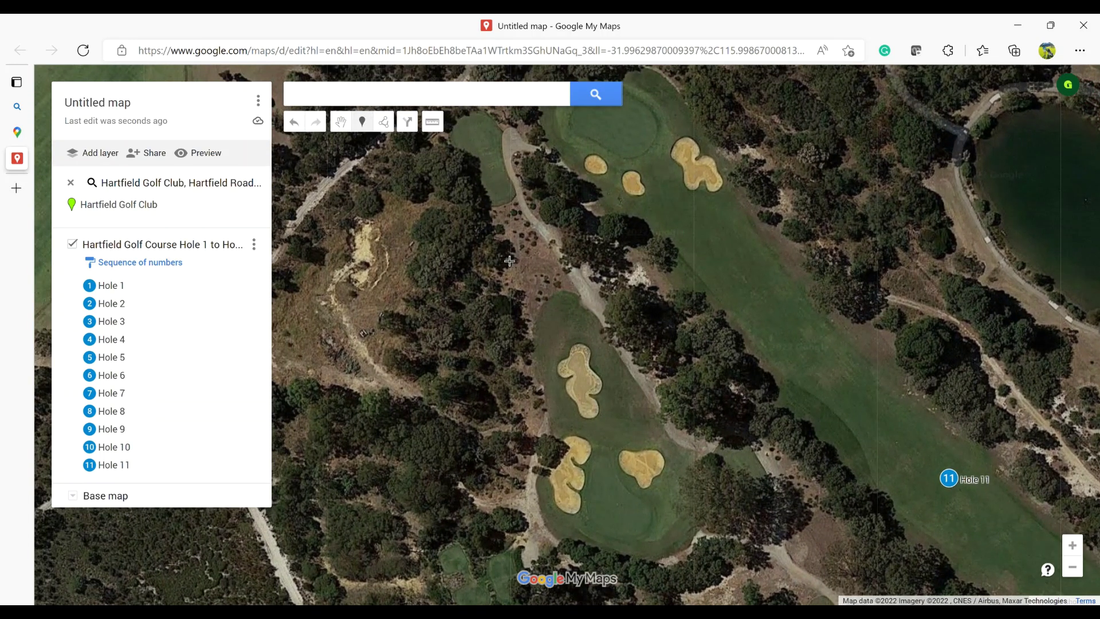
click(565, 316)
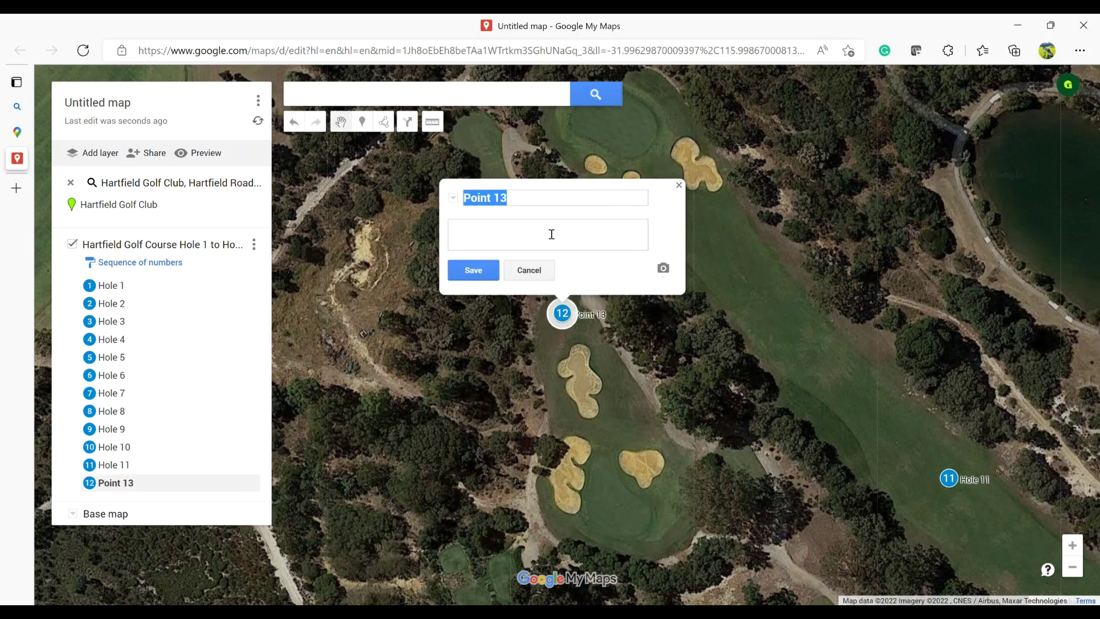
text(Hole 12)
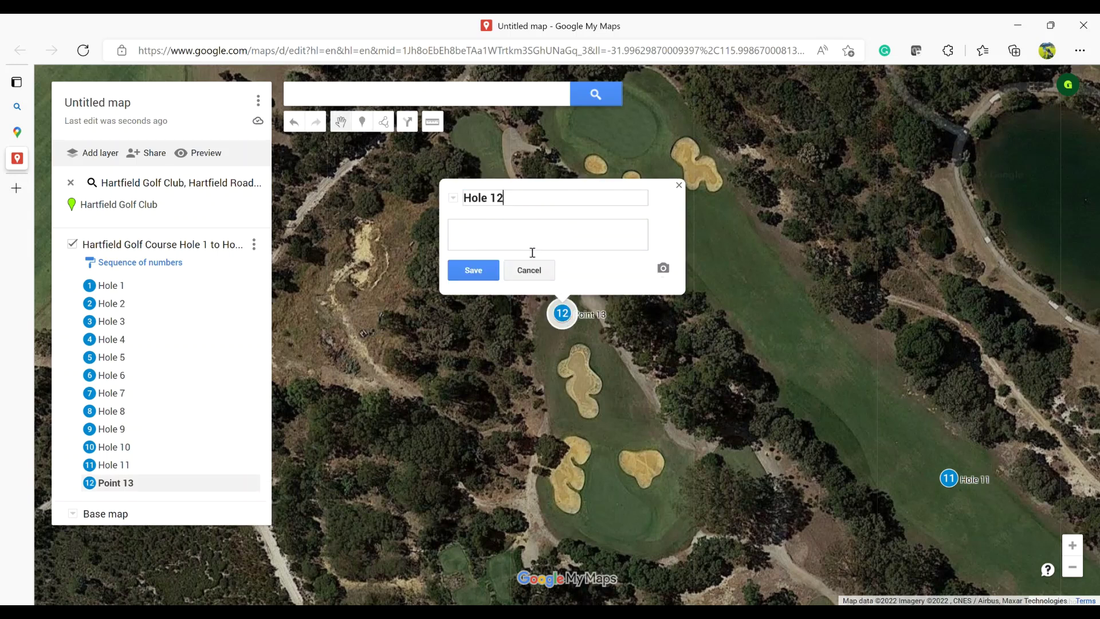
click(492, 269)
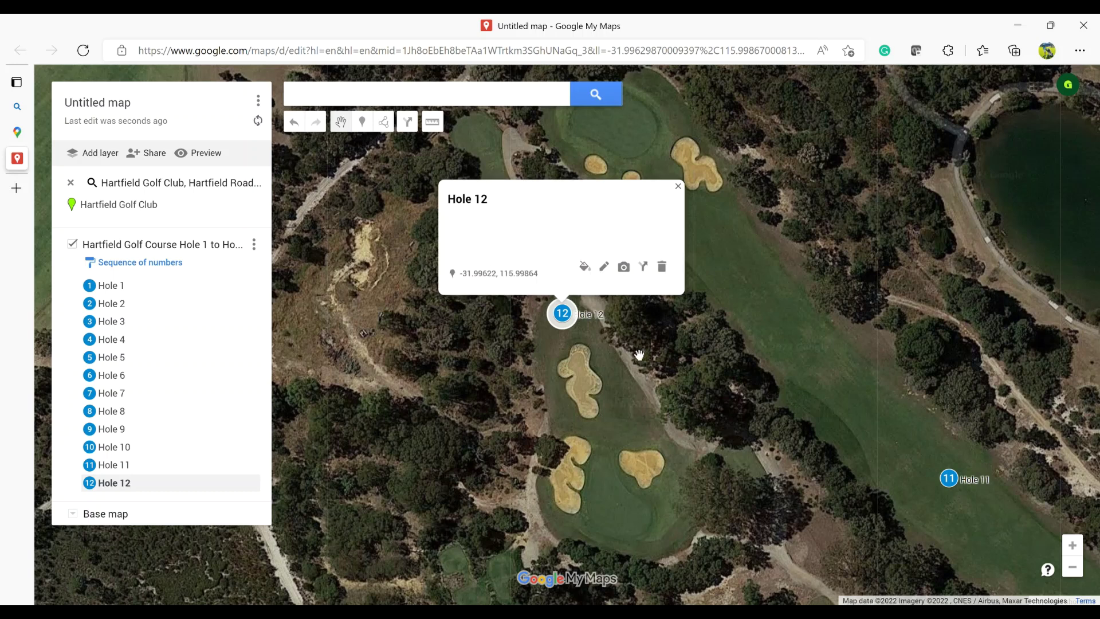
click(678, 186)
Examine the fairways south of the Hole 12 marker, between the pond and the Hole 10 marker.
drag(682, 348, 584, 185)
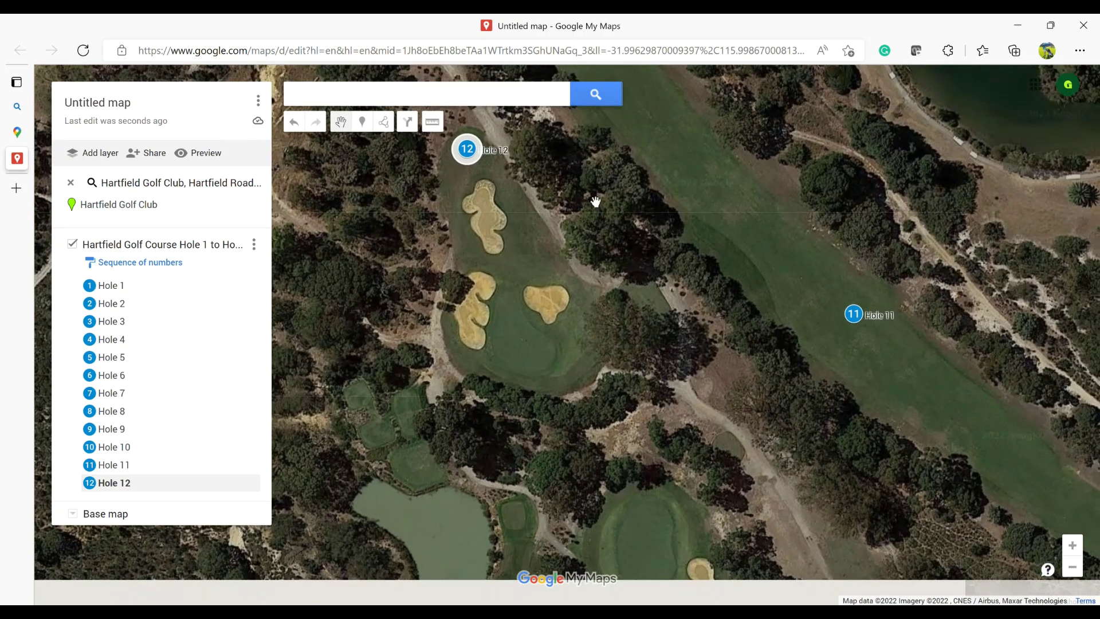
key(ctrl+minus)
key(ctrl+minus)
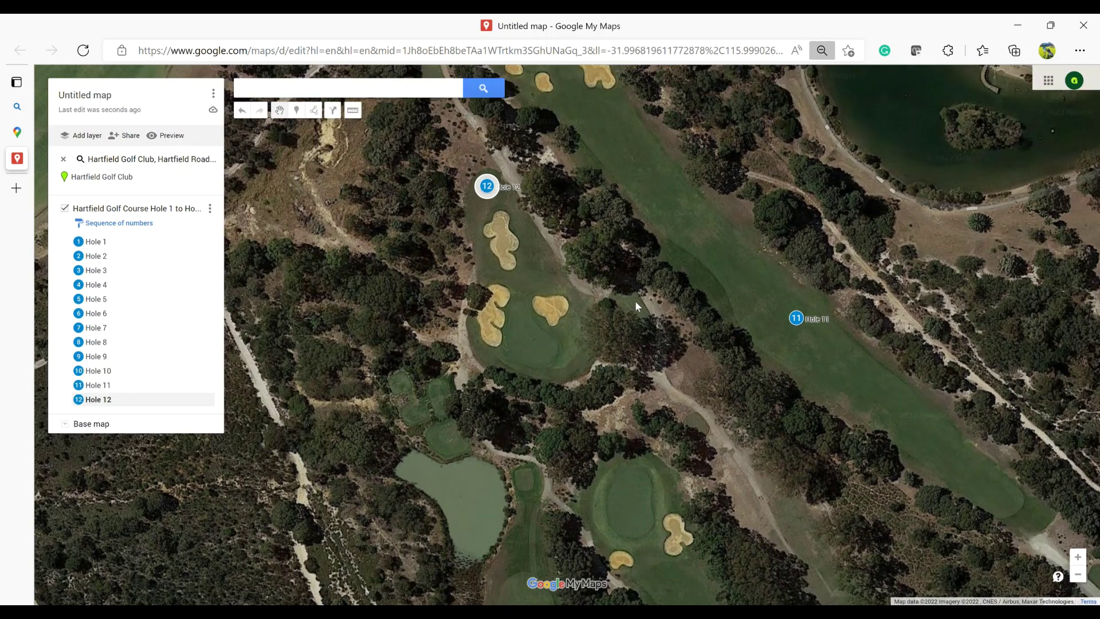
key(ctrl+minus)
key(ctrl+minus)
key(ctrl+minus)
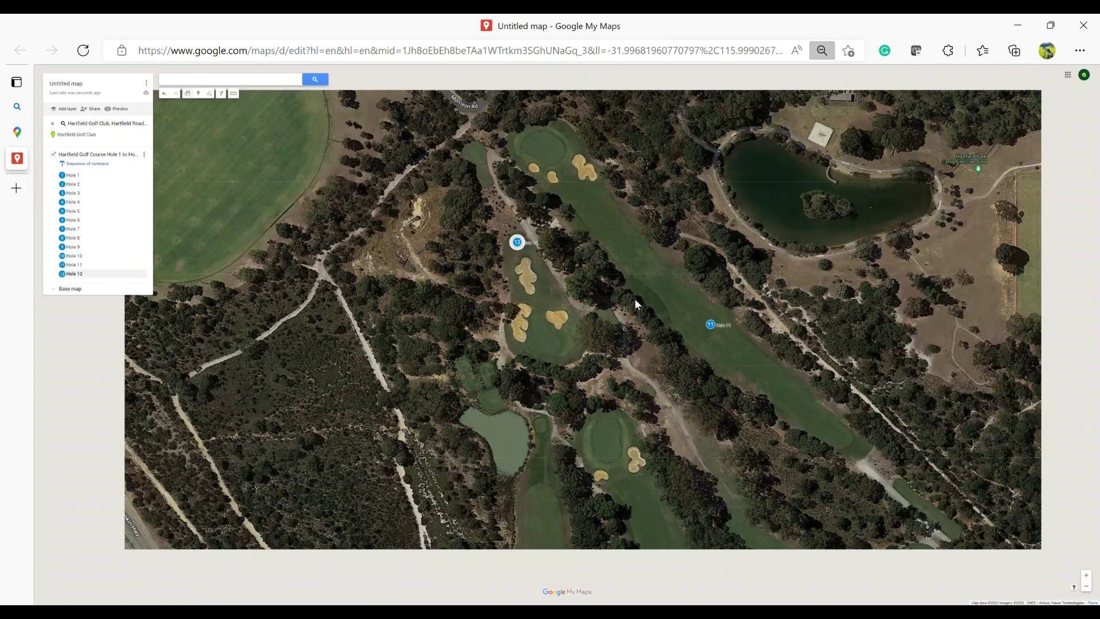
key(ctrl+minus)
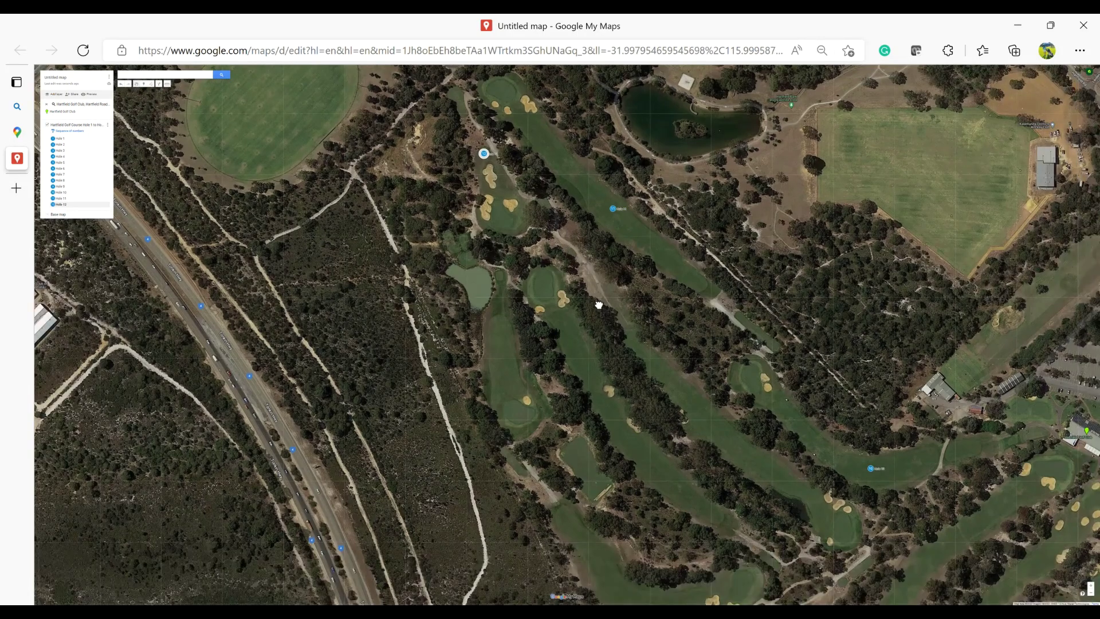
drag(596, 304, 542, 310)
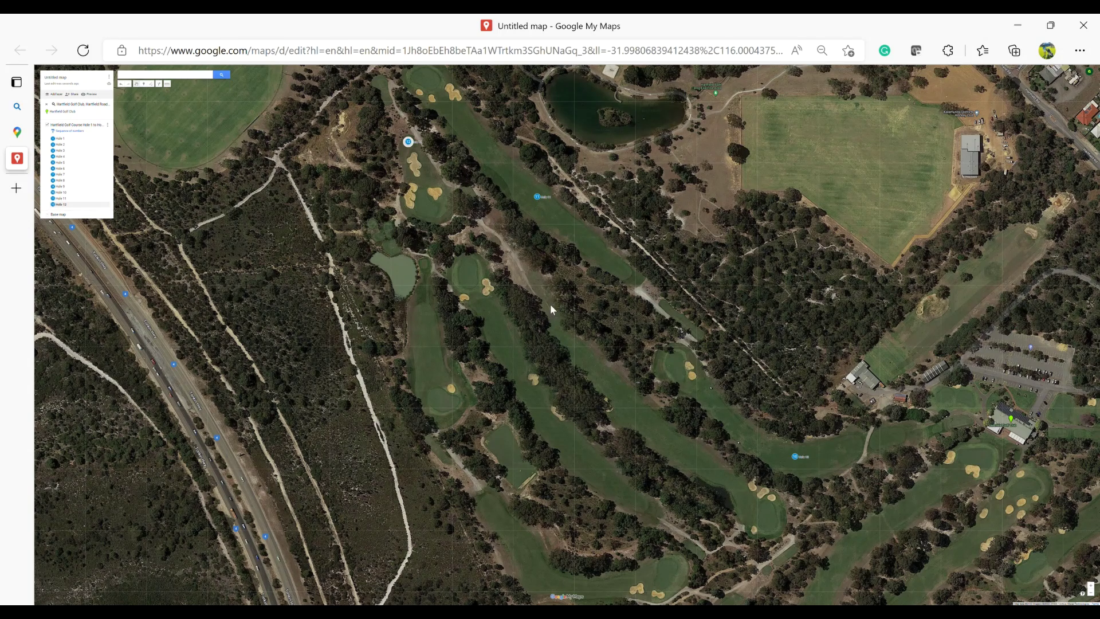
key(ctrl+plus)
key(ctrl+plus)
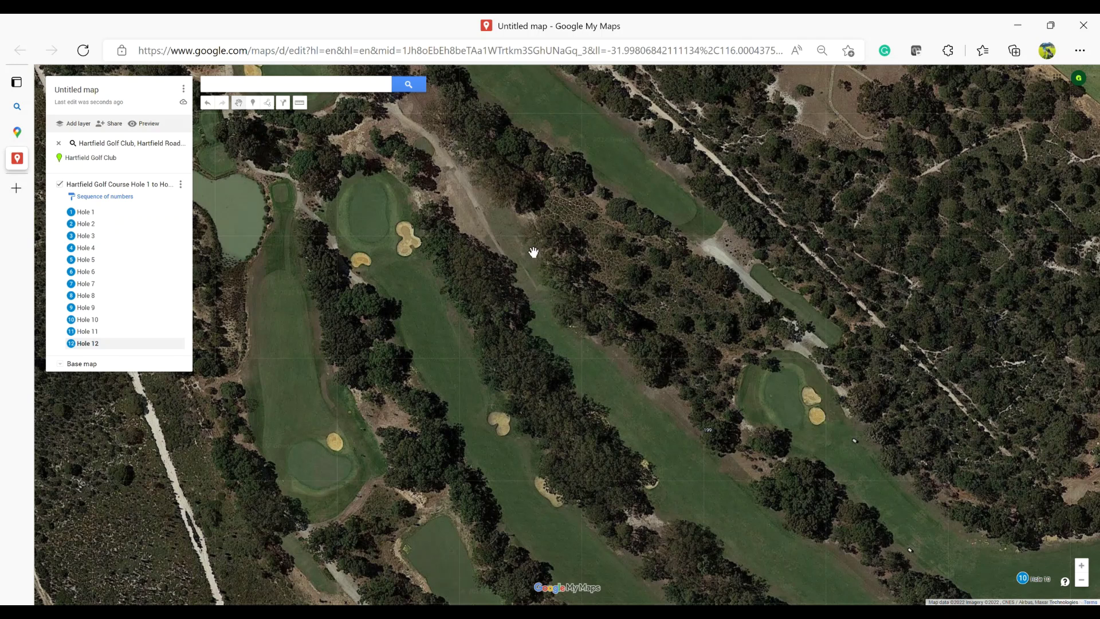
key(ctrl+plus)
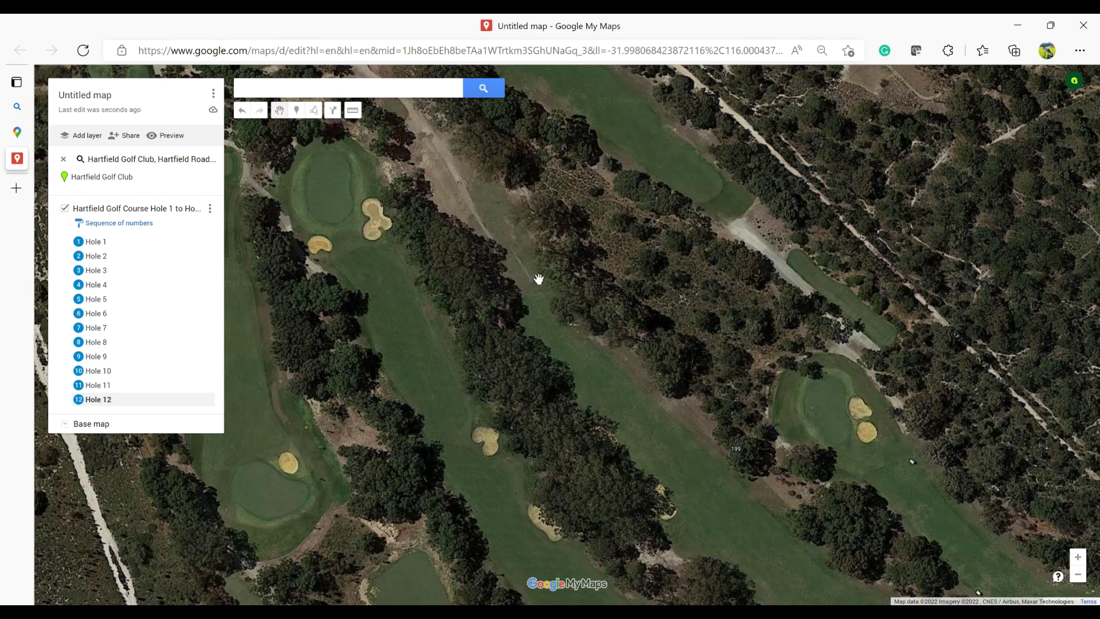
key(ctrl+minus)
key(ctrl+minus)
key(ctrl+minus)
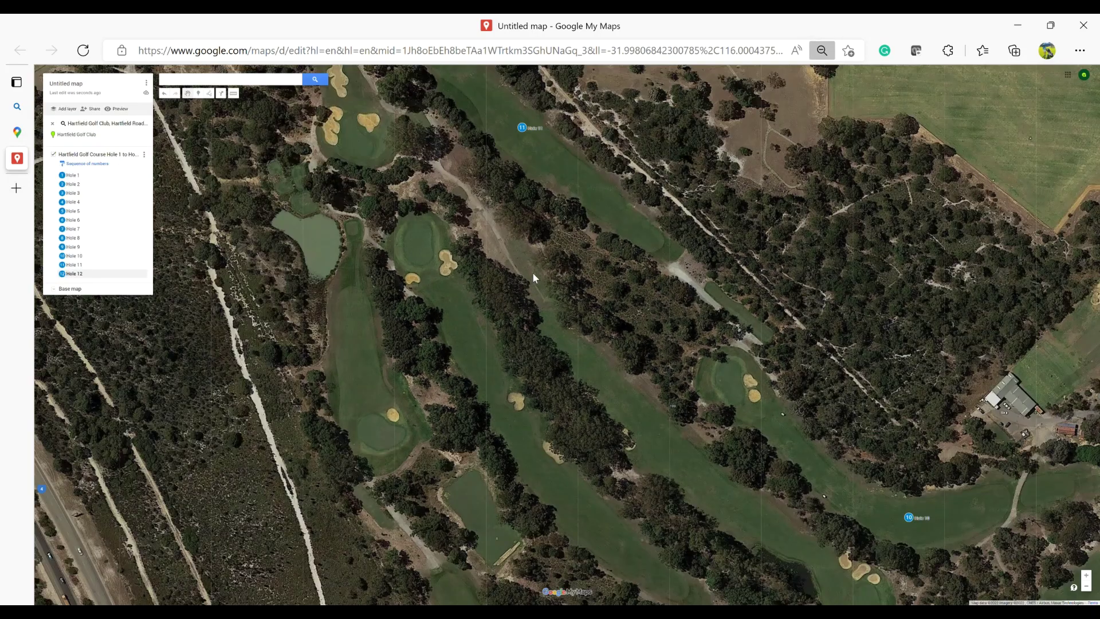
key(ctrl+minus)
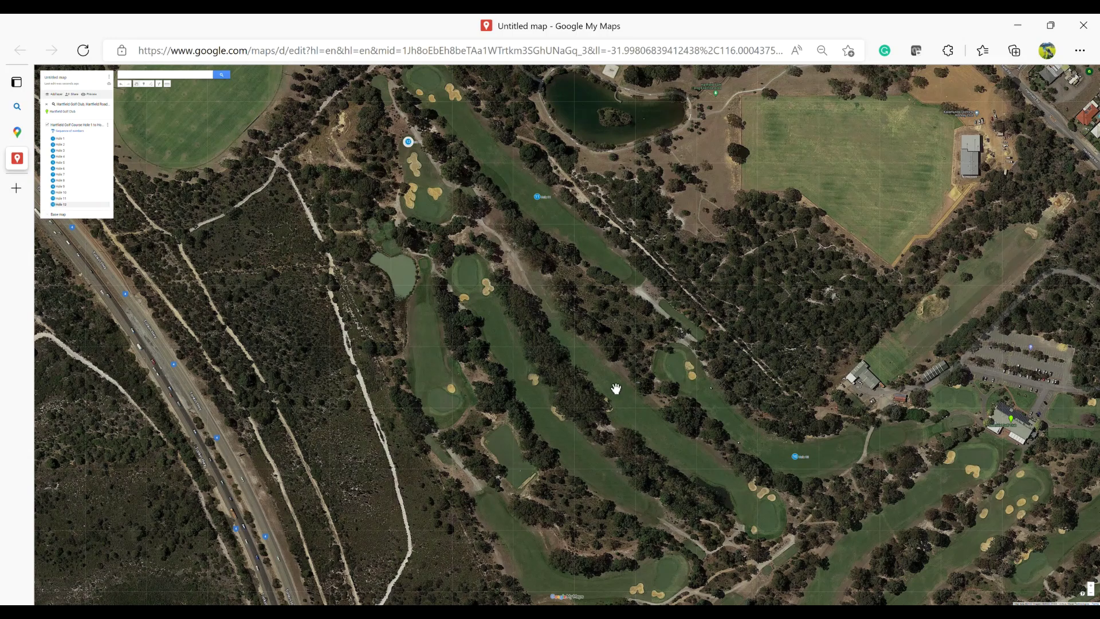
scroll(616, 389, up, 1)
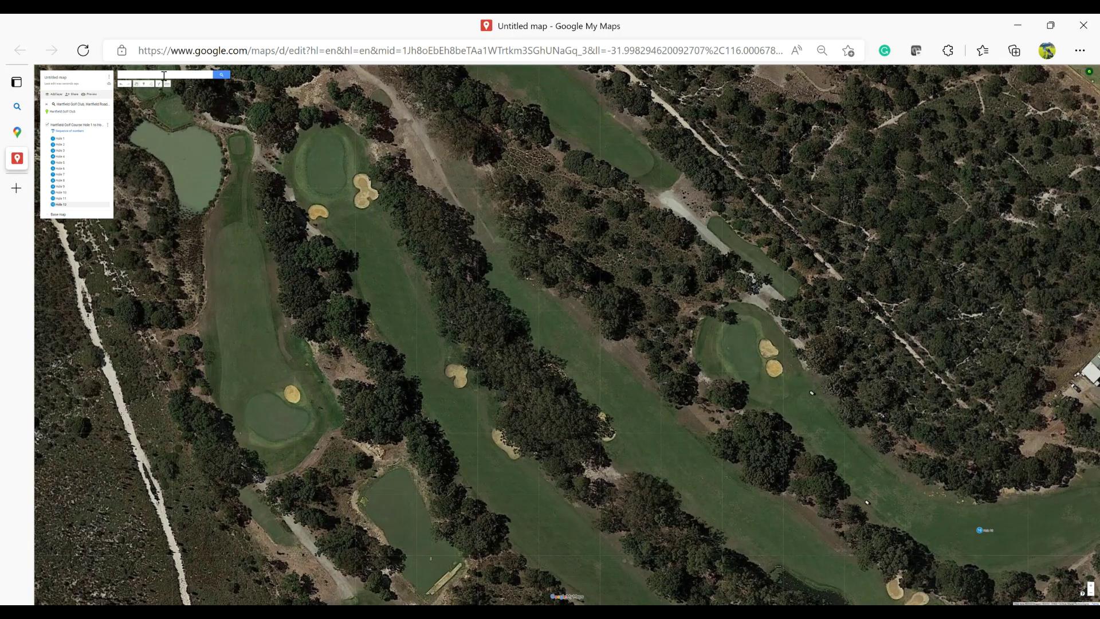
Add a marker named Hole 13 on the long fairway northwest of the Hole 10 marker.
key(ctrl+plus)
key(ctrl+plus)
key(ctrl+plus)
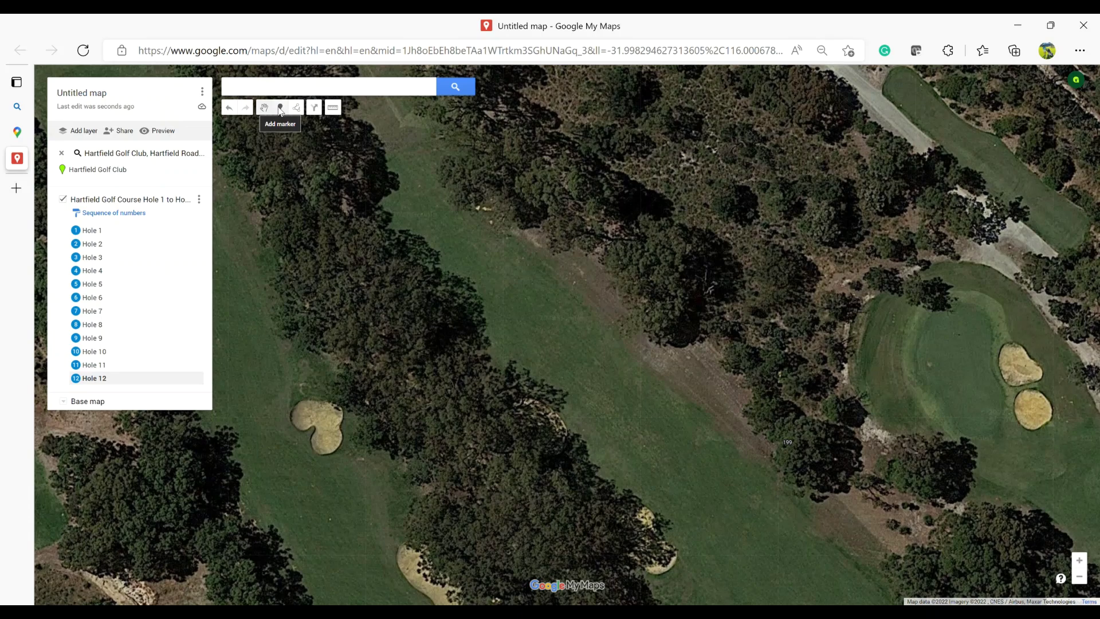
scroll(516, 293, down, 3)
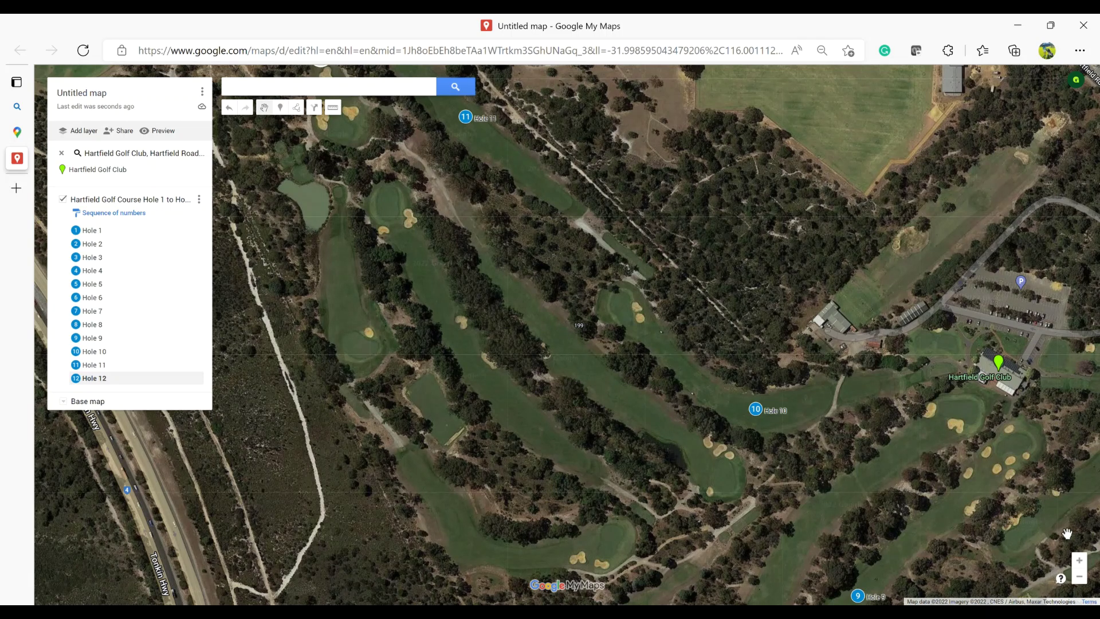
click(1083, 565)
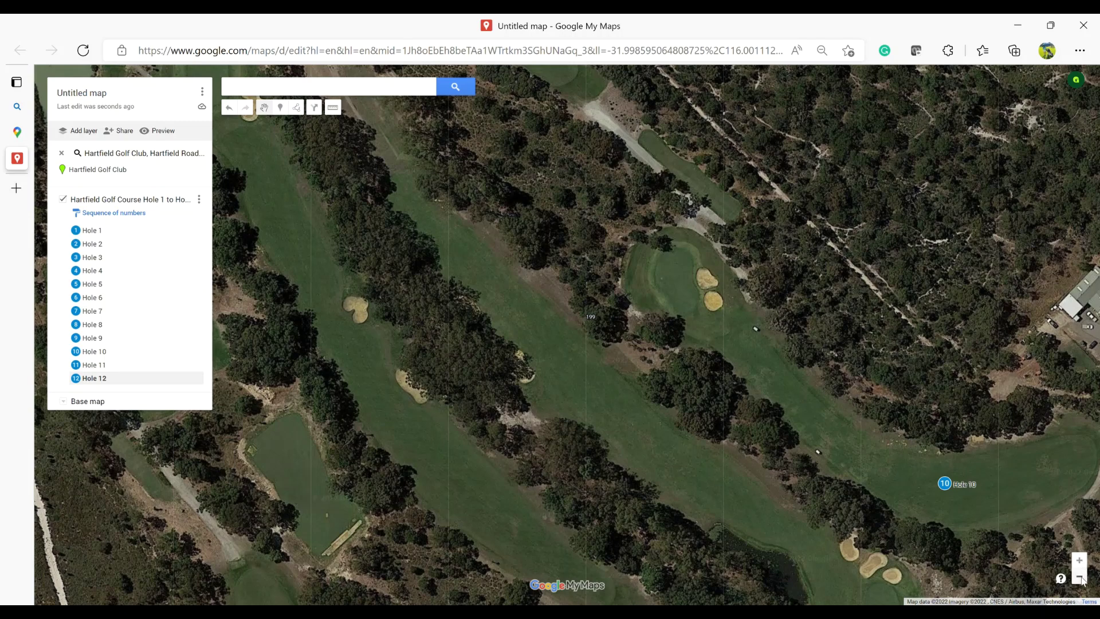
click(1081, 577)
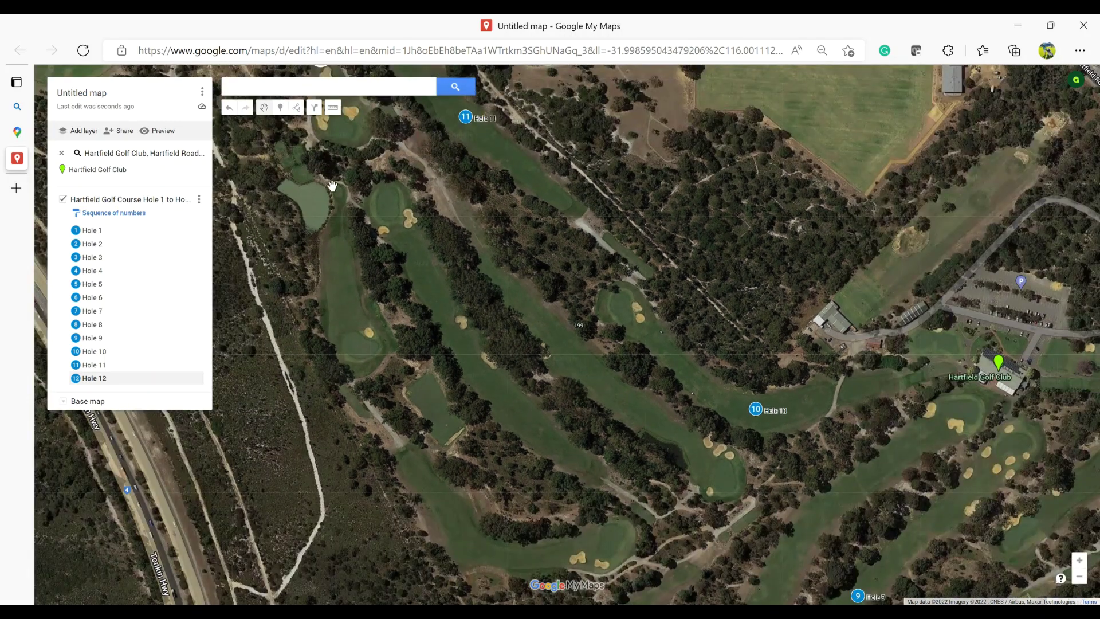
click(280, 109)
click(573, 355)
text(Hole 13)
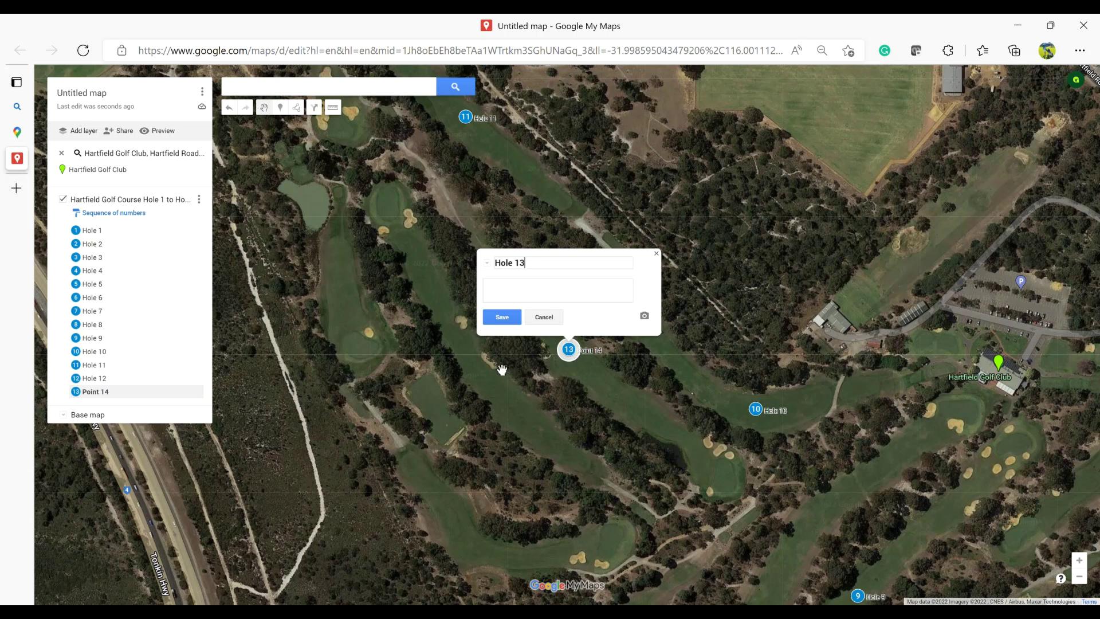
click(504, 318)
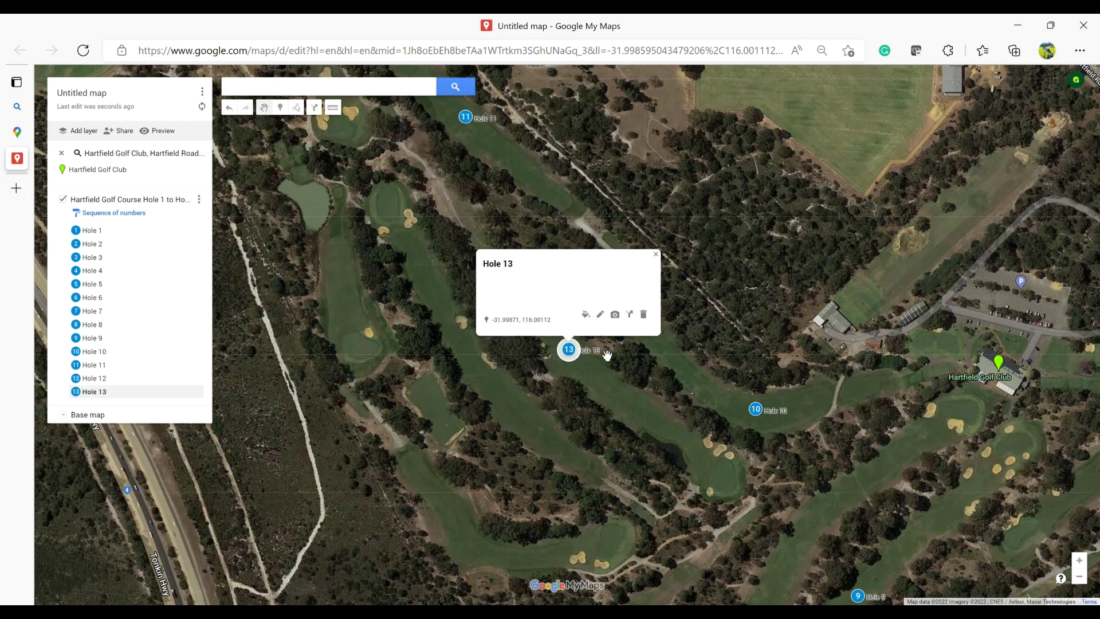
click(656, 255)
Examine the fairways southwest of the clubhouse, between the Hole 13 and Hole 9 markers and Tonkin Hwy.
mouse_move(681, 414)
mouse_down()
mouse_move(555, 314)
mouse_move(518, 261)
mouse_up()
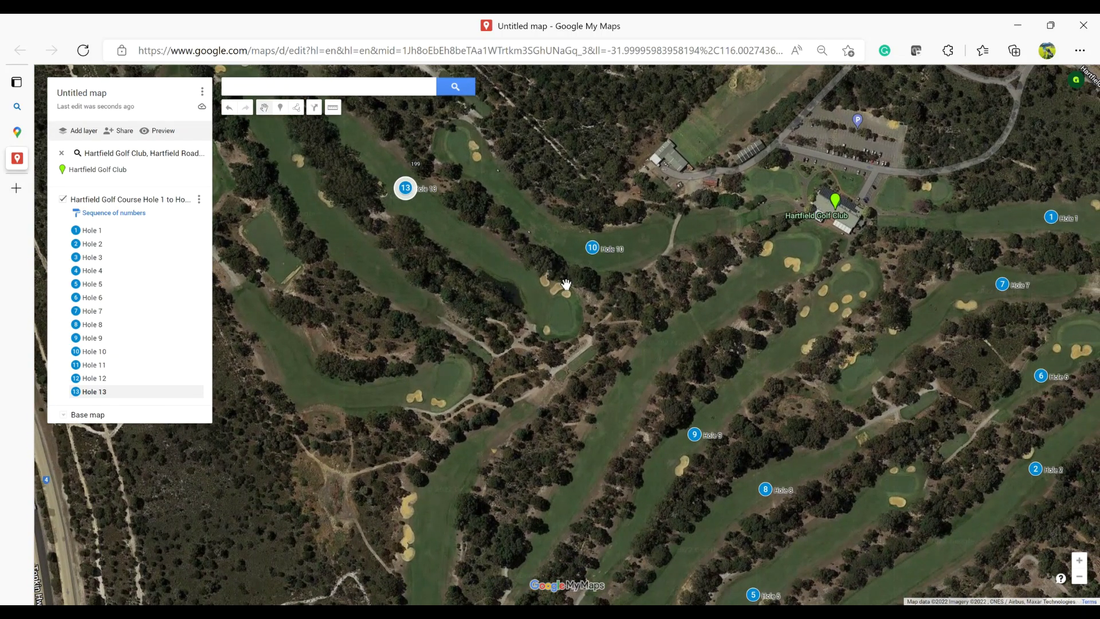
drag(596, 381, 667, 344)
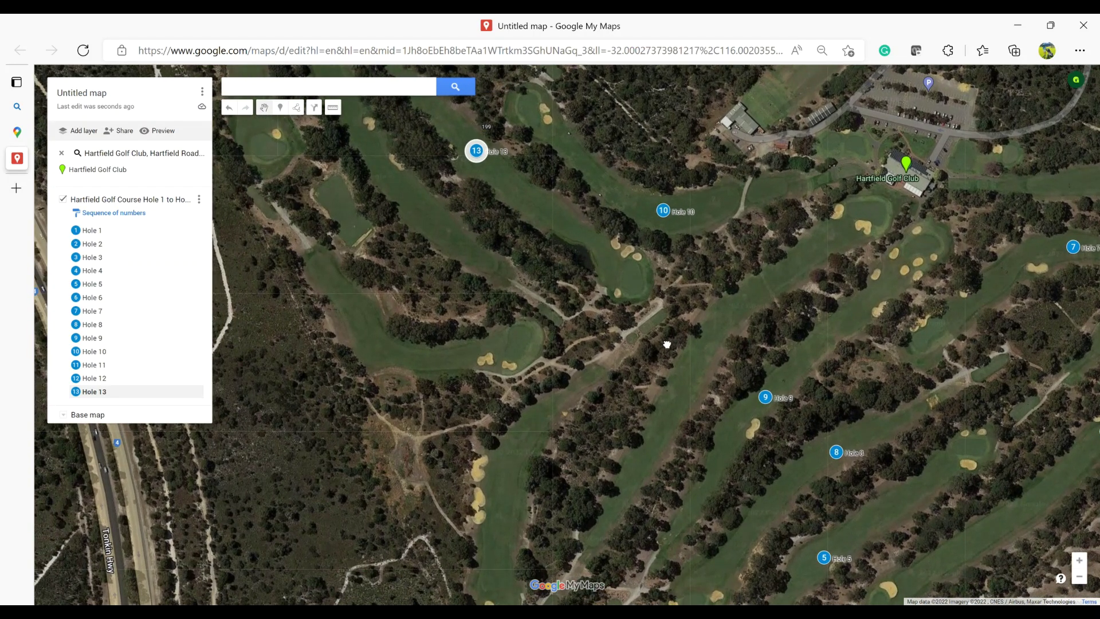
drag(667, 344, 668, 345)
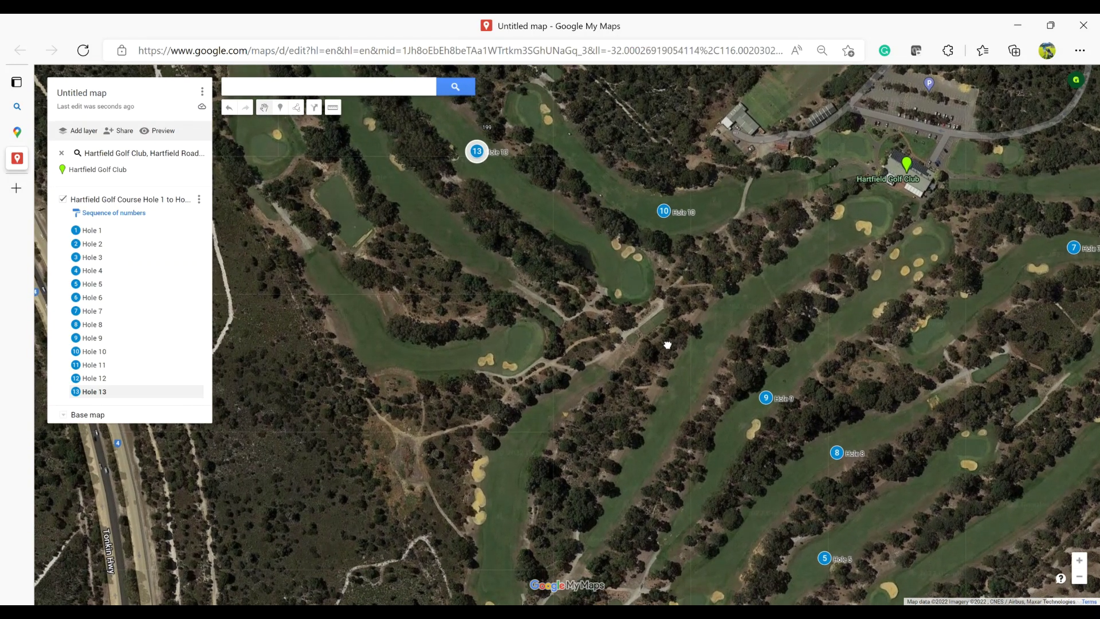
drag(611, 332, 678, 486)
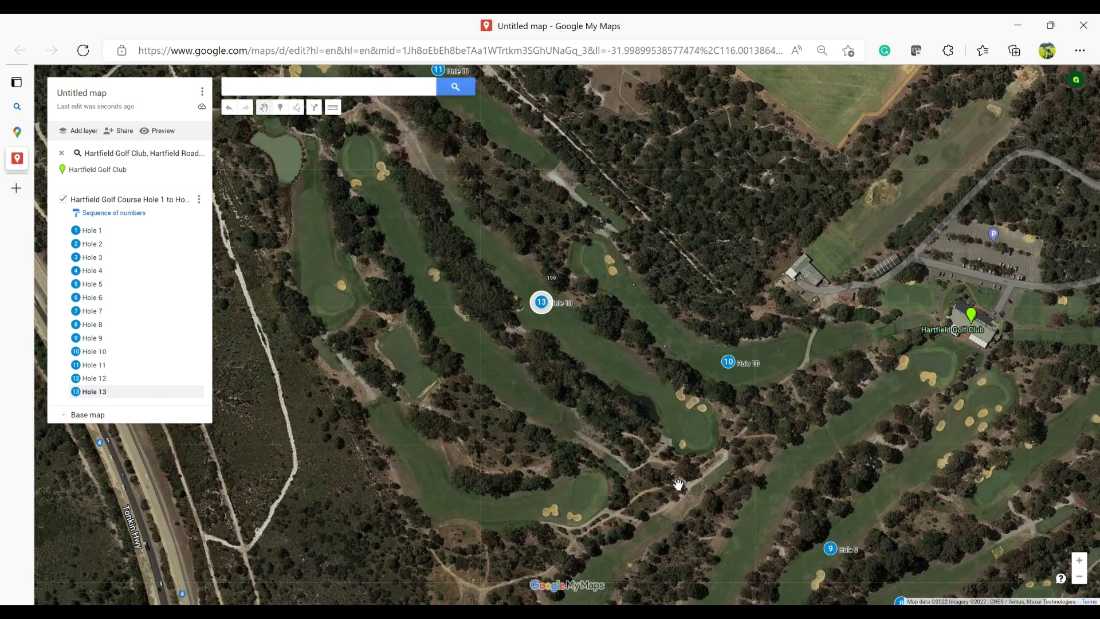
drag(678, 485, 662, 212)
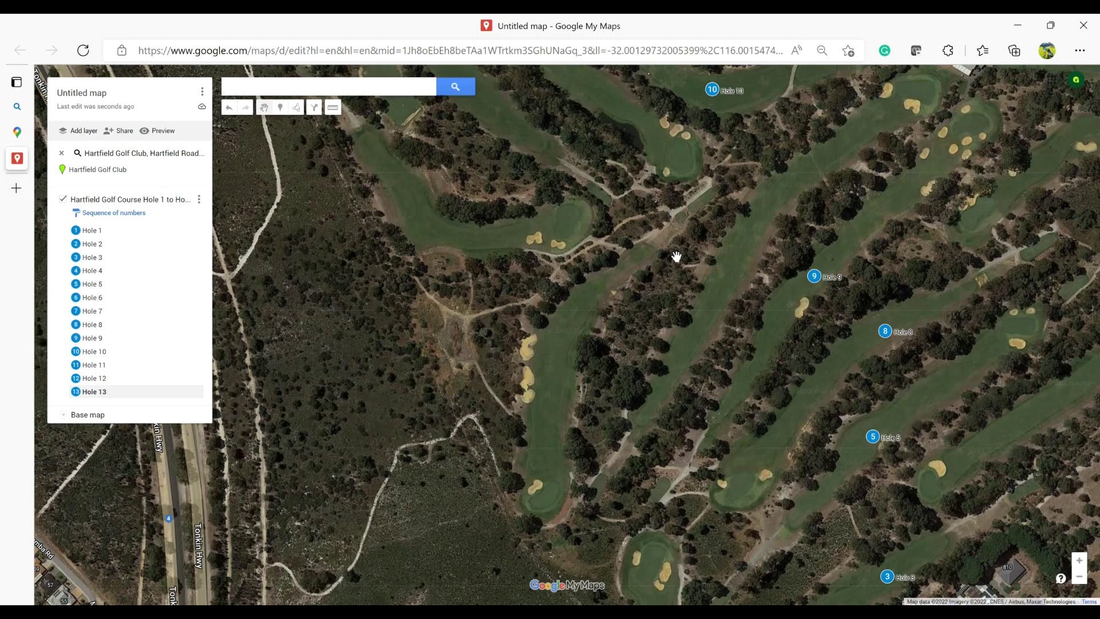
drag(681, 241, 693, 344)
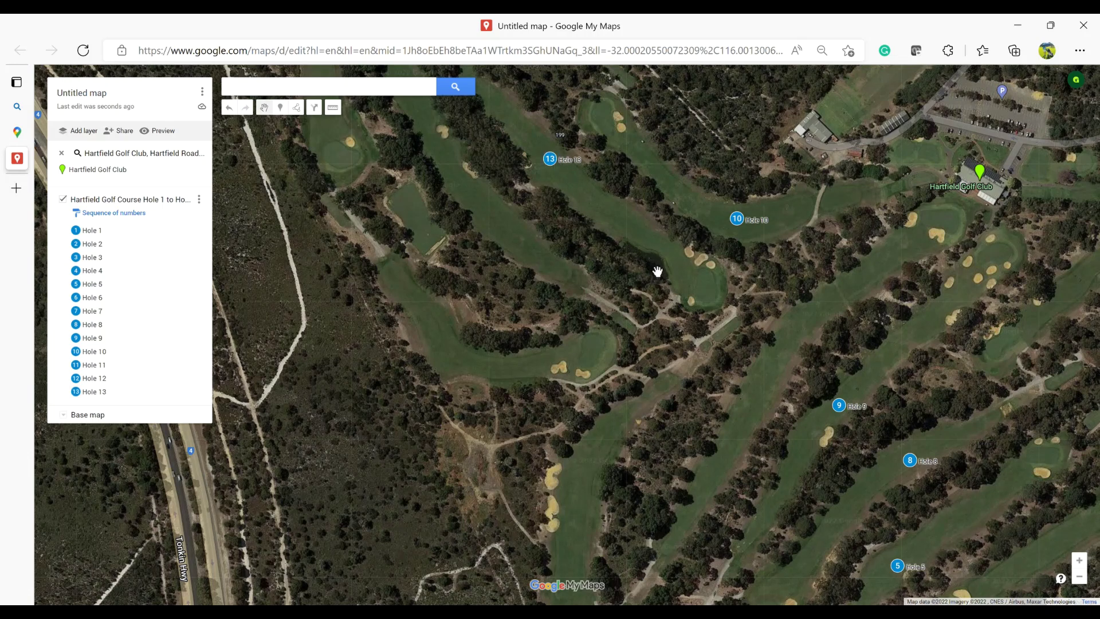
Examine the green, pond and paths at the southeast end of the Hole 13 fairway up close.
key(ctrl+plus)
key(ctrl+plus)
drag(654, 265, 615, 355)
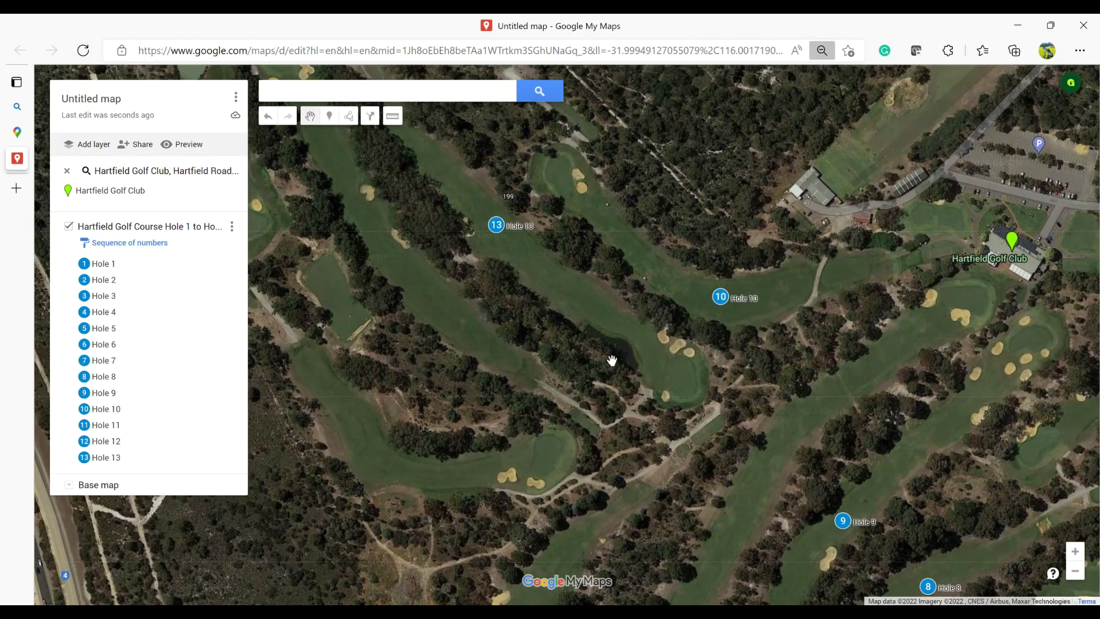
key(ctrl+plus)
key(ctrl+plus)
key(ctrl+plus)
key(ctrl+plus)
key(ctrl+plus)
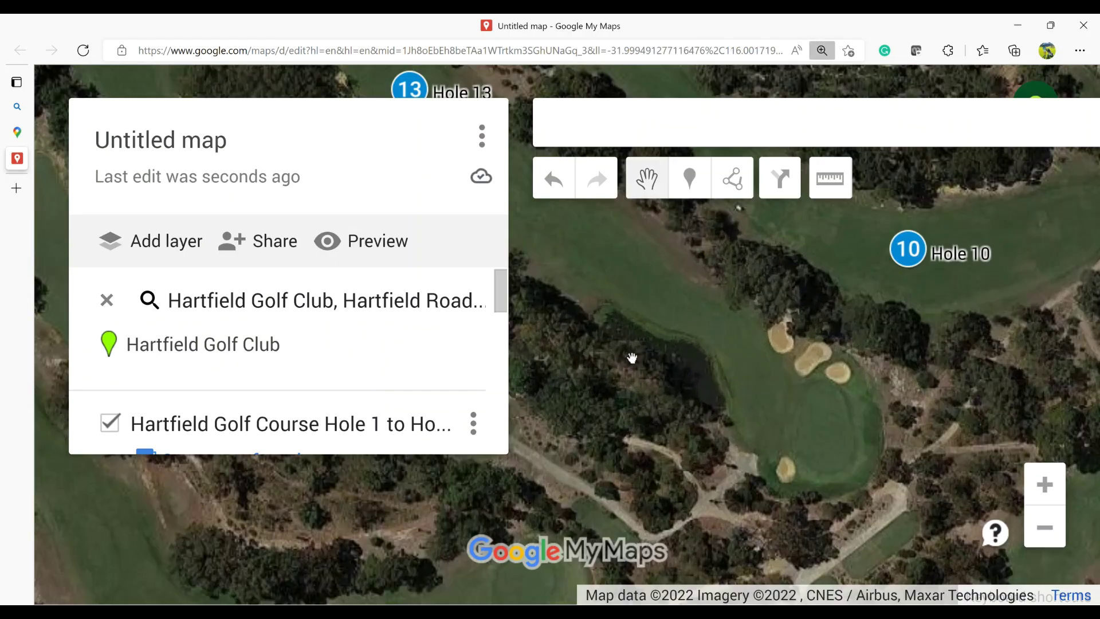
key(ctrl+minus)
key(ctrl+minus)
key(ctrl+minus)
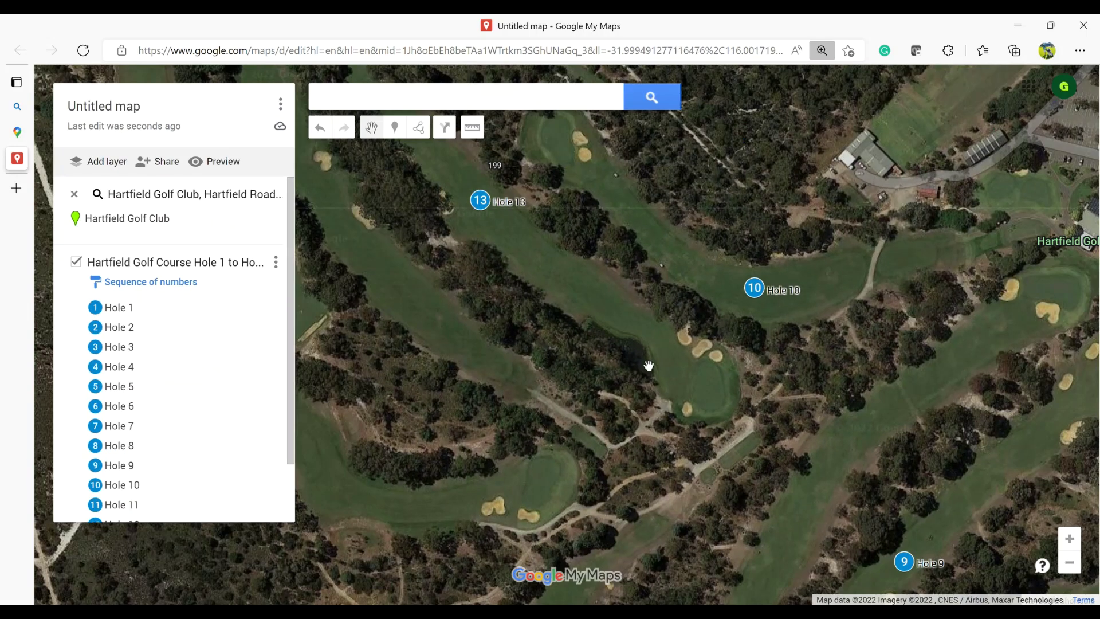
scroll(648, 364, up, 2)
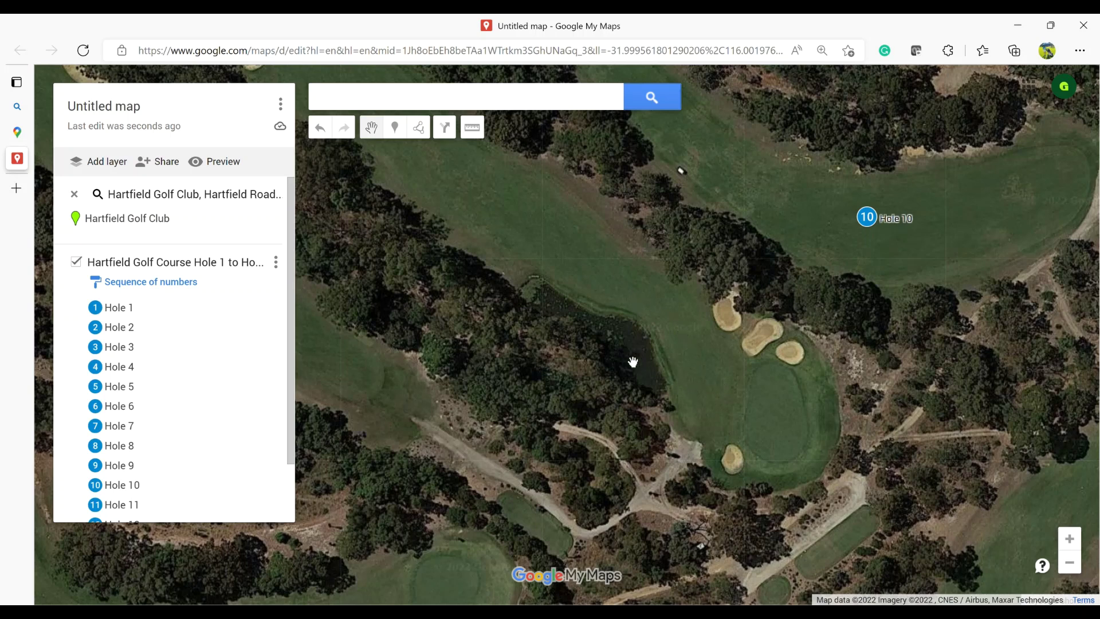
drag(638, 366, 580, 285)
scroll(618, 310, down, 1)
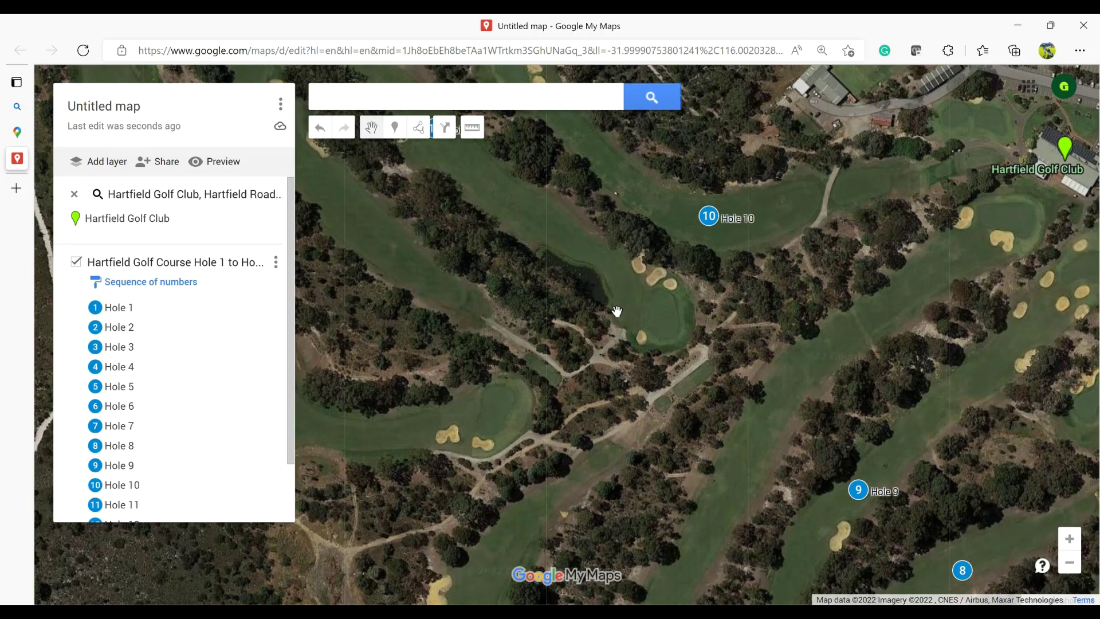
Examine the fairways from the green southeast of the Hole 13 marker up to the parallel fairway west of that marker.
scroll(617, 311, down, 1)
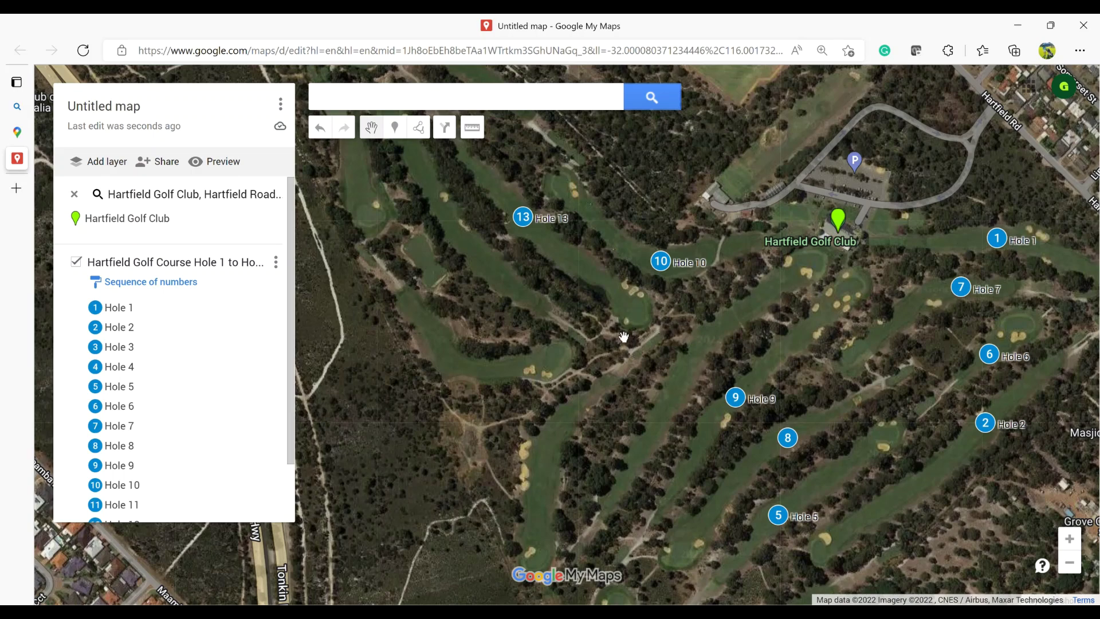
scroll(616, 340, up, 1)
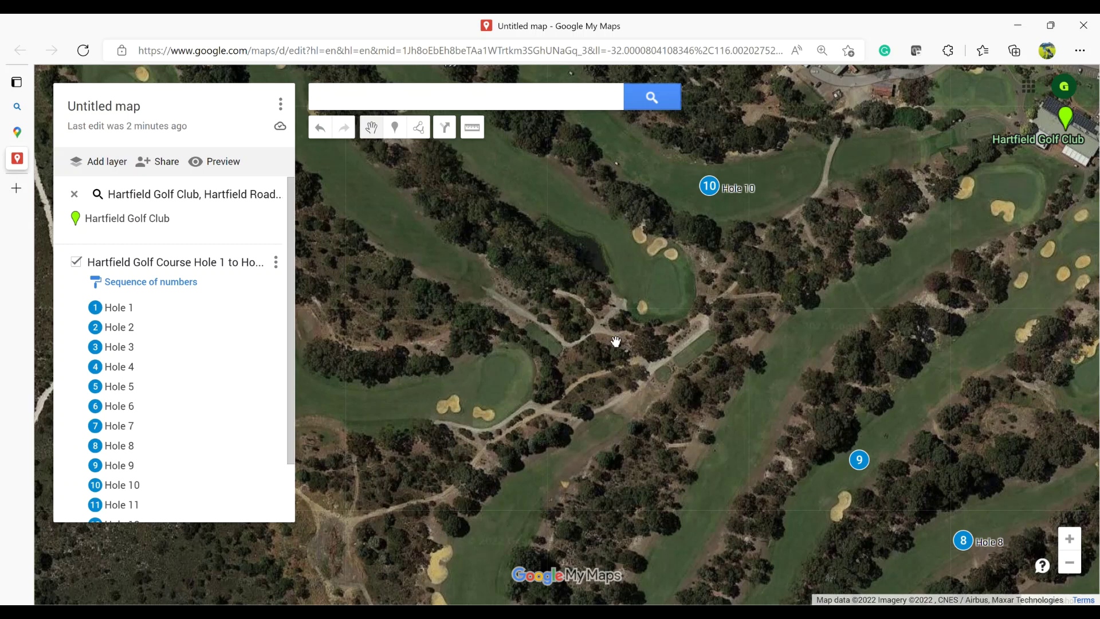
drag(616, 342, 668, 348)
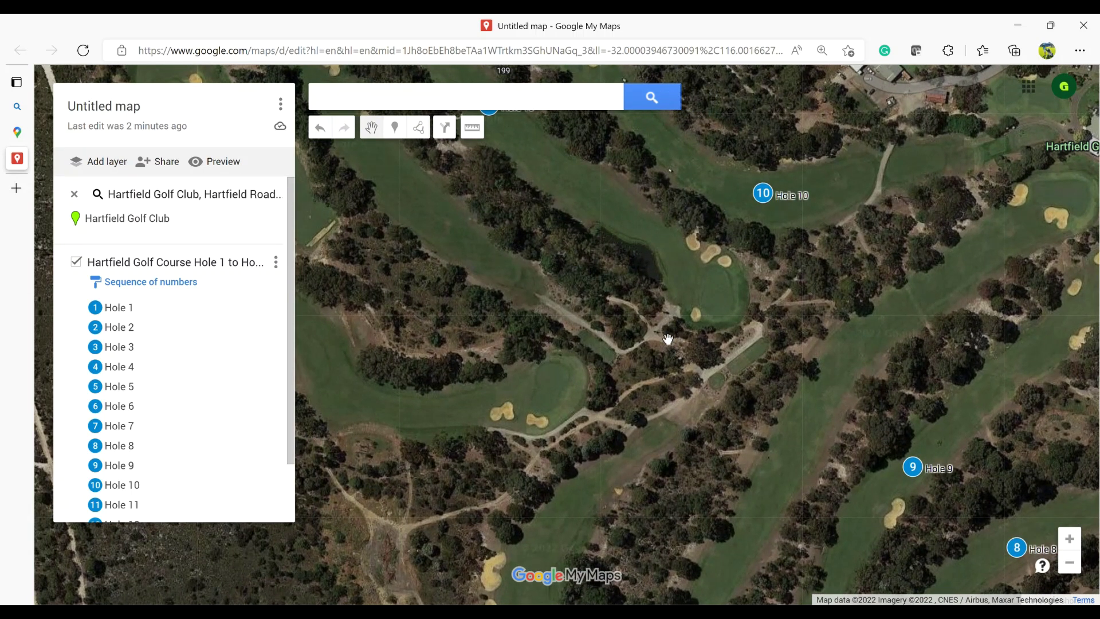
drag(667, 338, 770, 391)
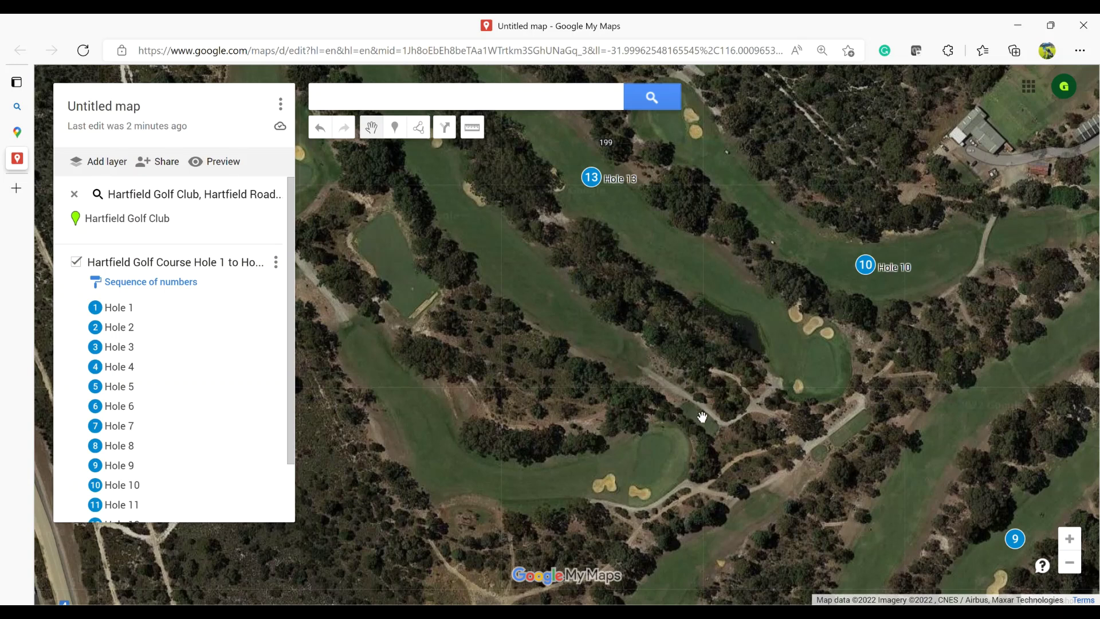
drag(707, 423, 762, 480)
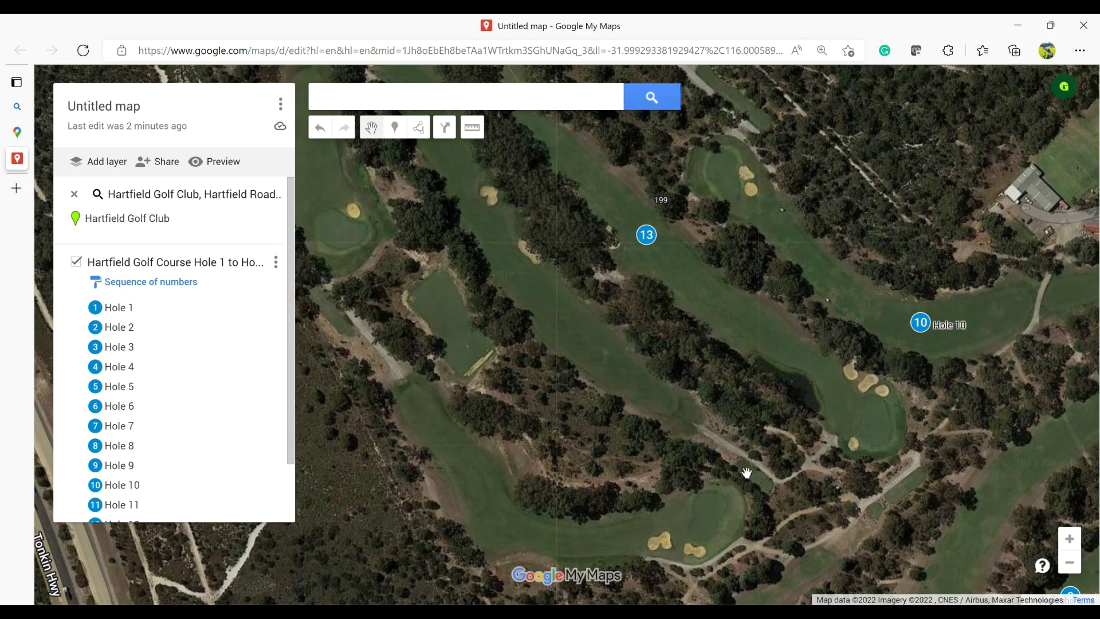
drag(679, 410, 734, 492)
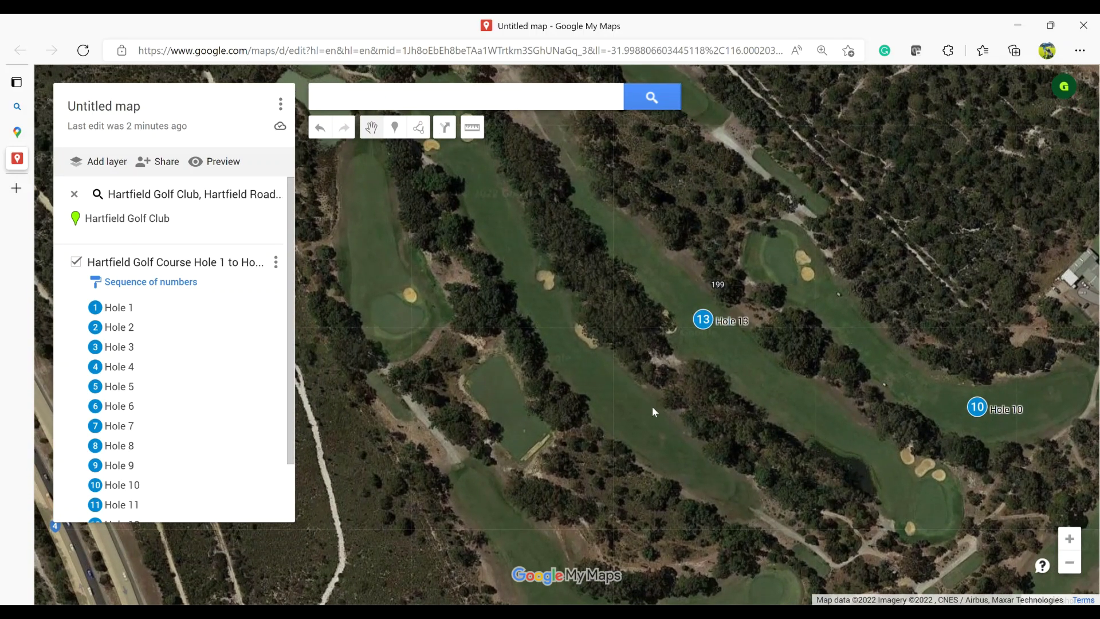
key(ctrl+minus)
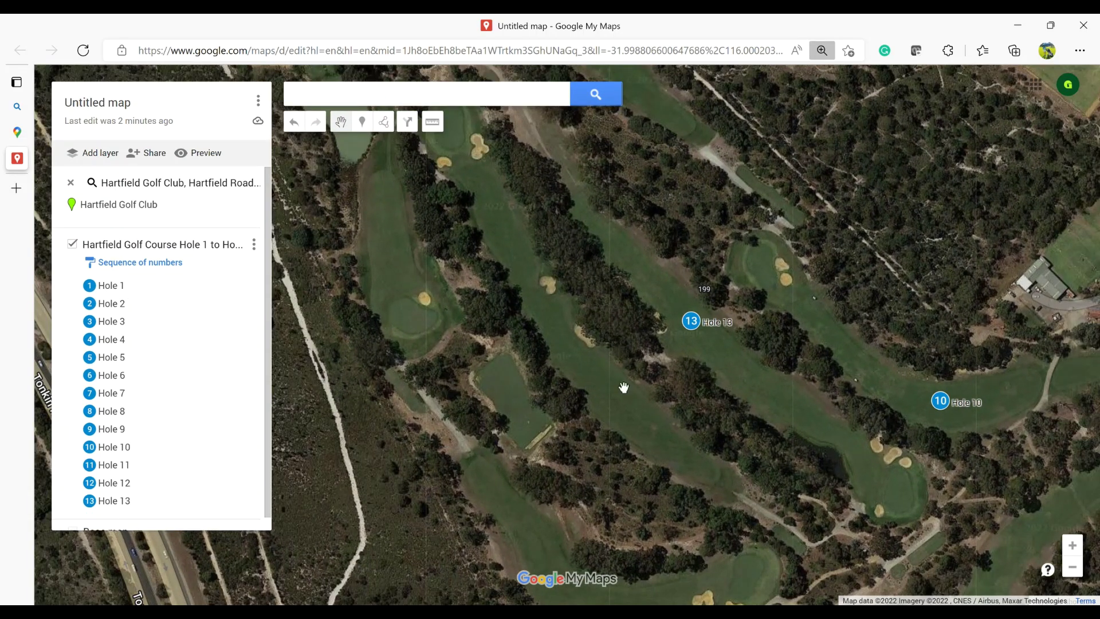
key(ctrl+minus)
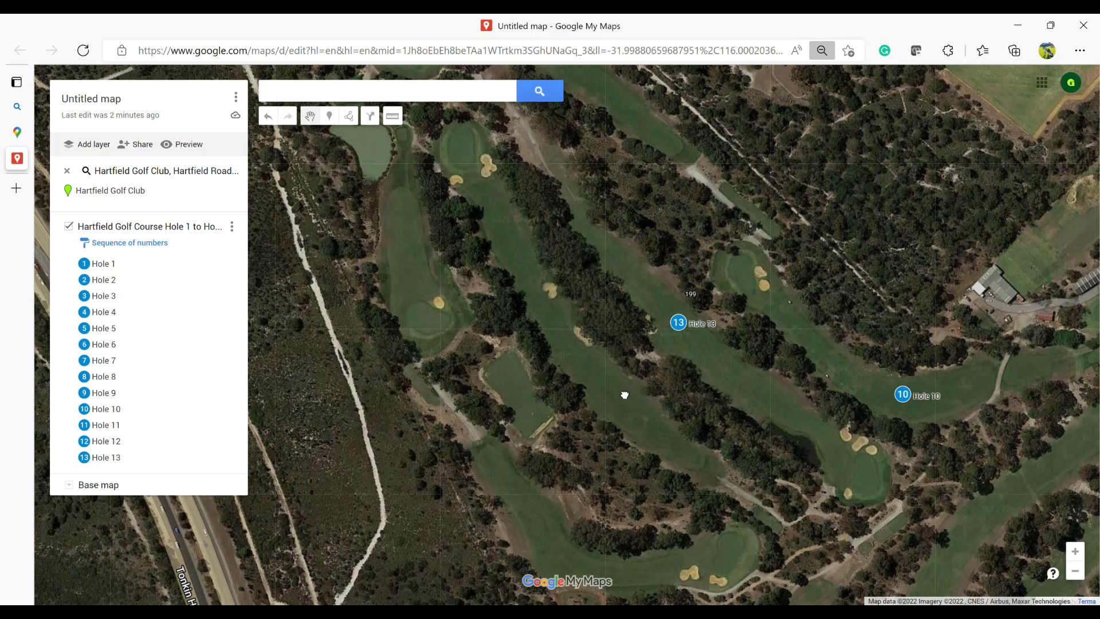
drag(624, 392, 632, 406)
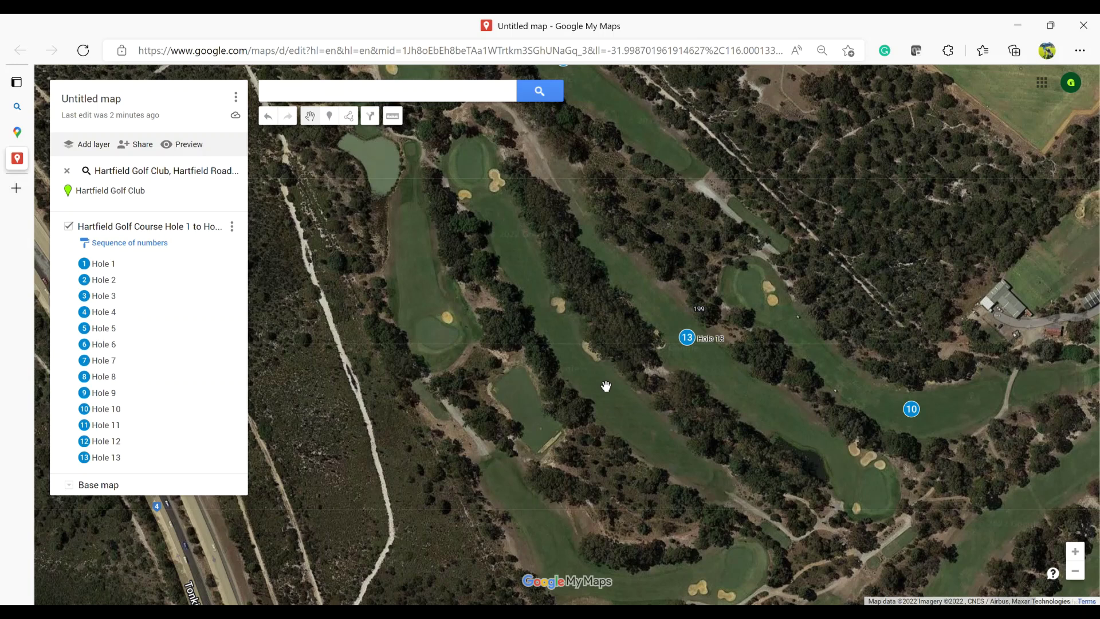
Add a marker named Hole 14 on the parallel fairway just southwest of the Hole 13 marker.
click(330, 116)
drag(594, 380, 593, 379)
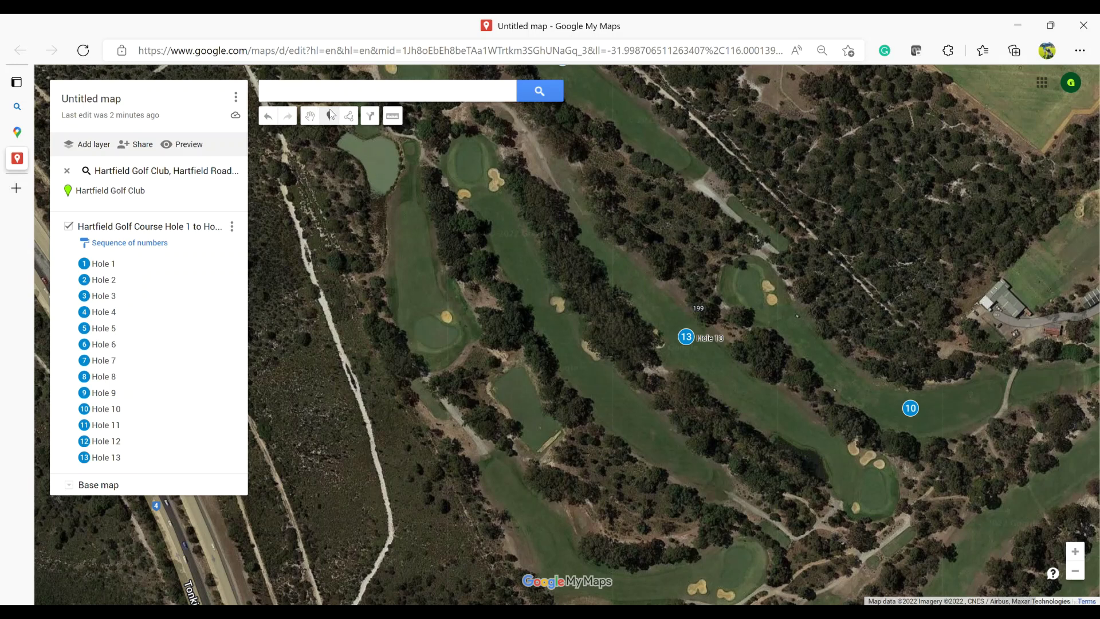
click(596, 367)
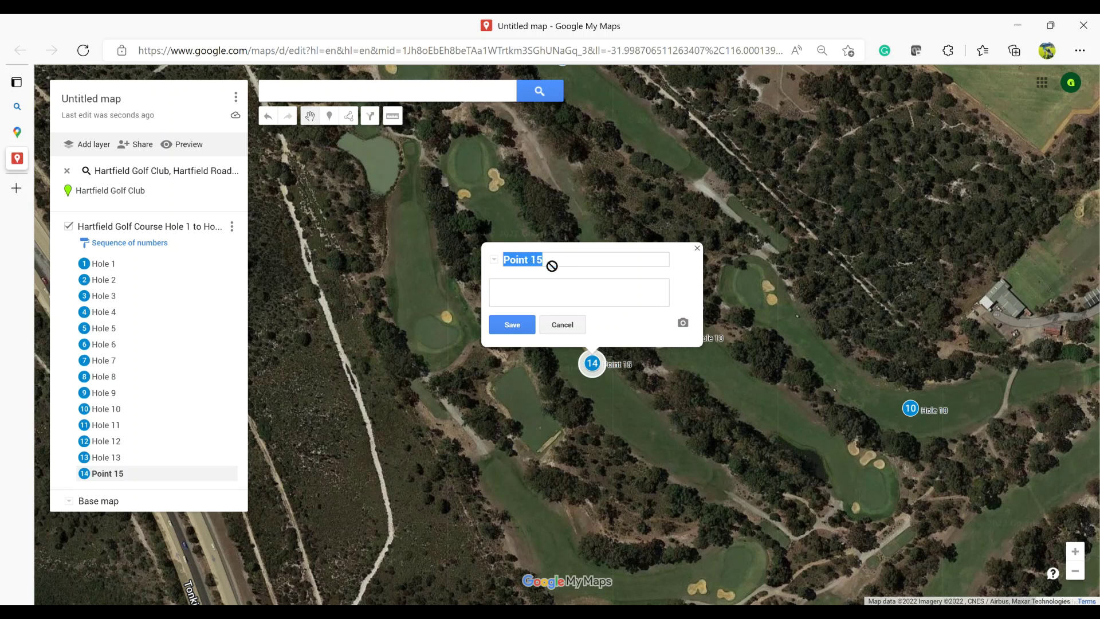
text(Hole 14)
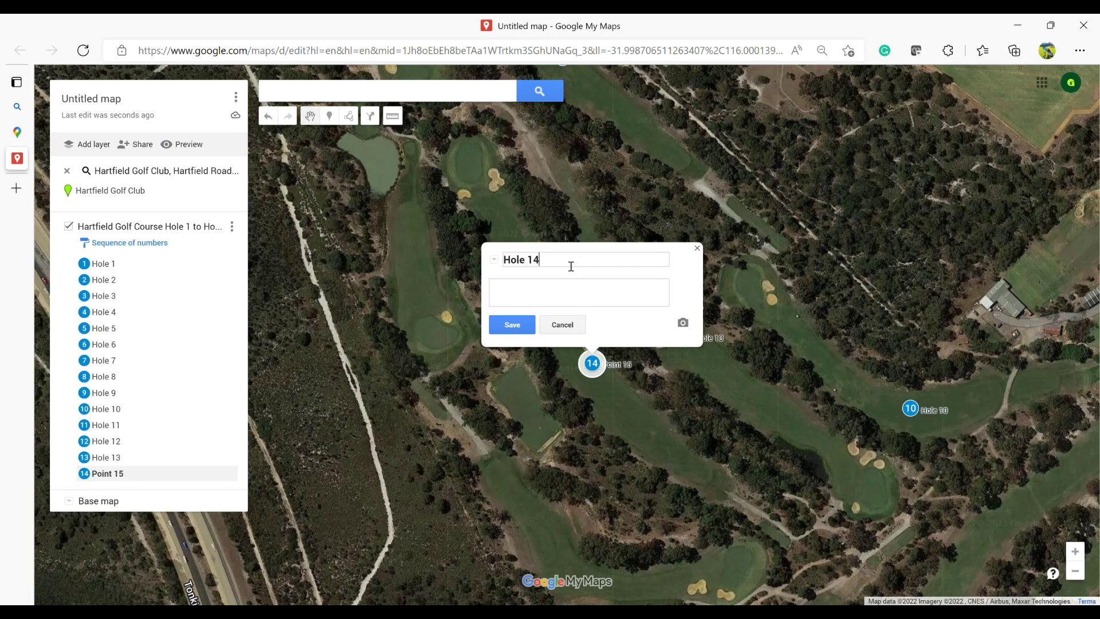
click(512, 324)
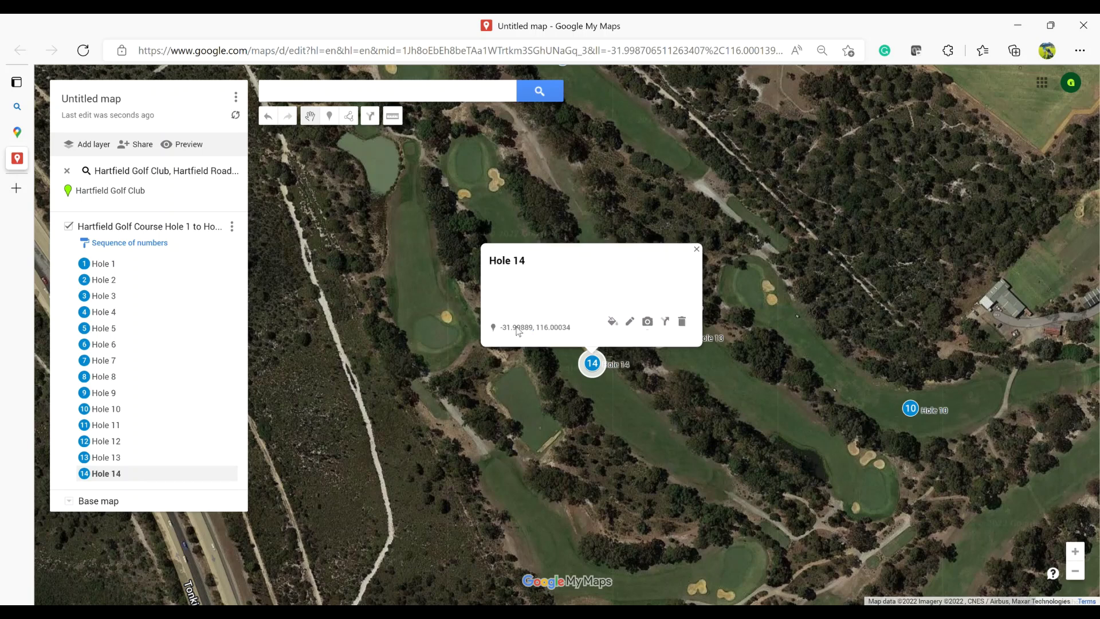
click(714, 447)
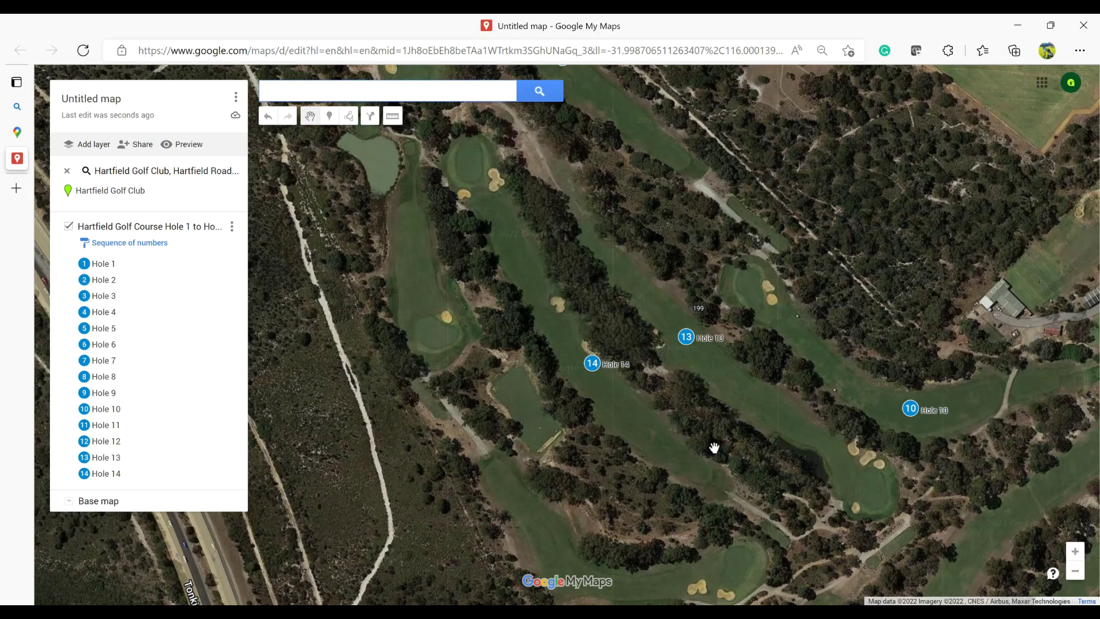
Examine the pond, tee areas and greens northwest of the Hole 14 marker, including the short fairway running south from the pond.
drag(697, 425, 812, 493)
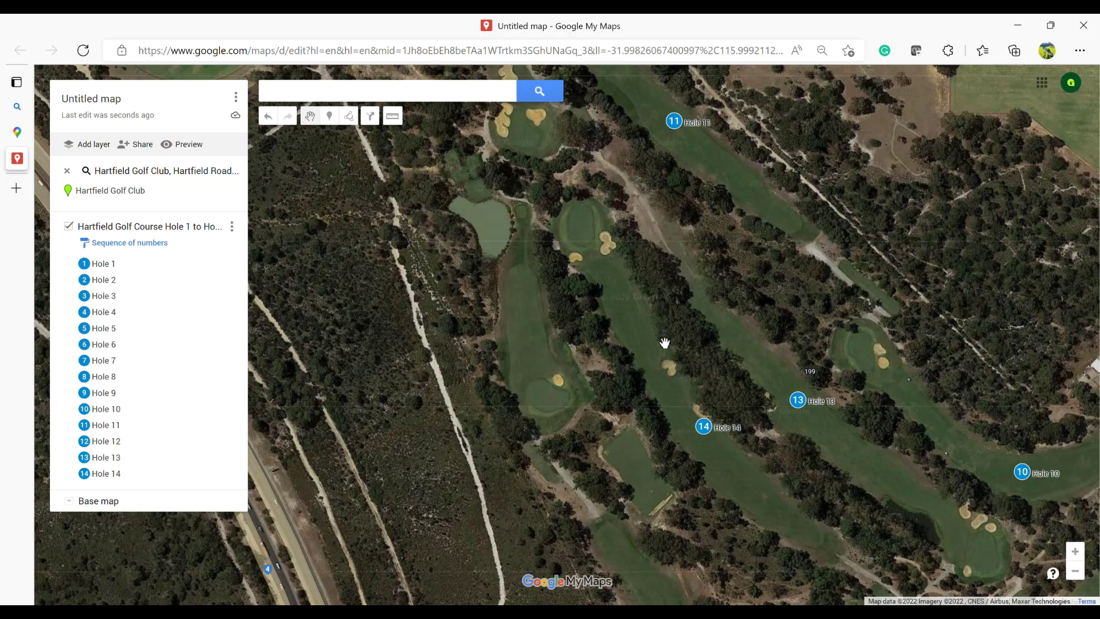
drag(665, 342, 724, 405)
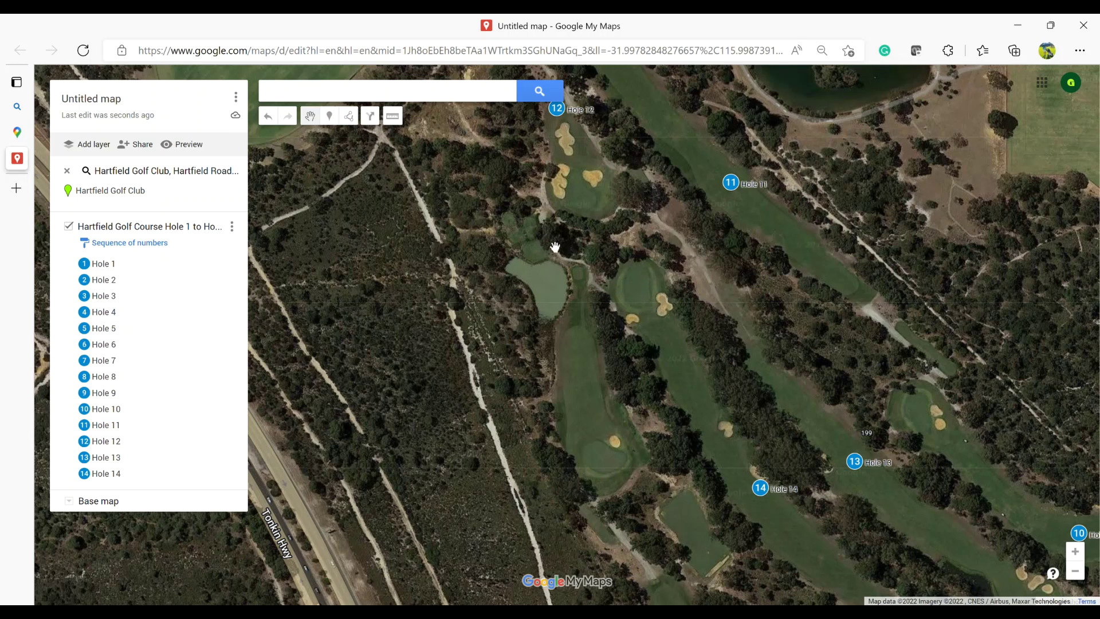
key(ctrl+plus)
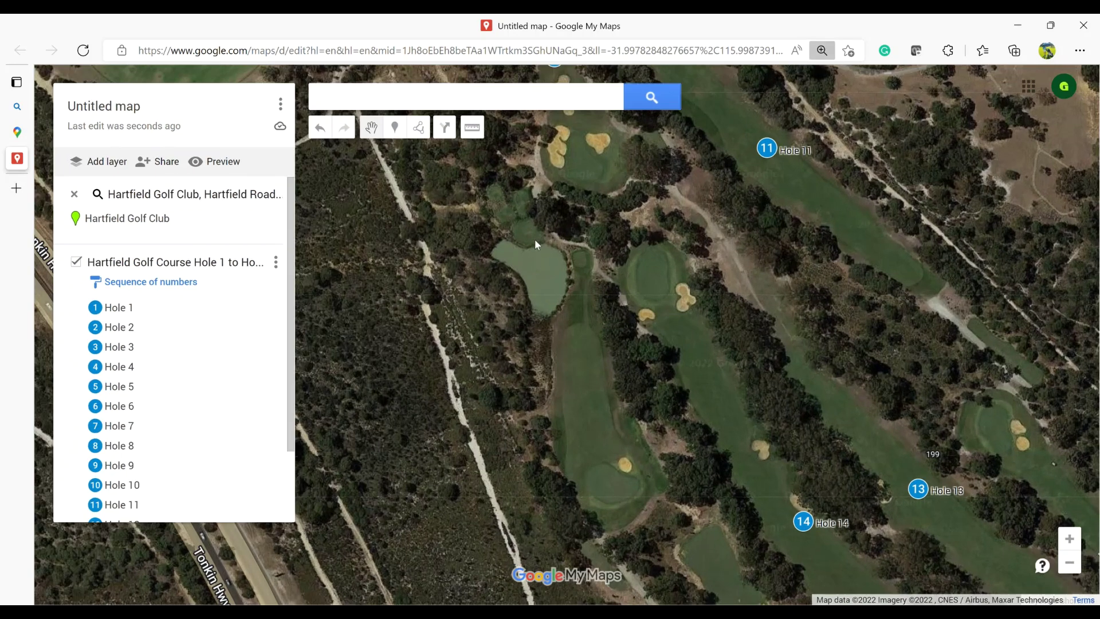
drag(526, 220, 528, 236)
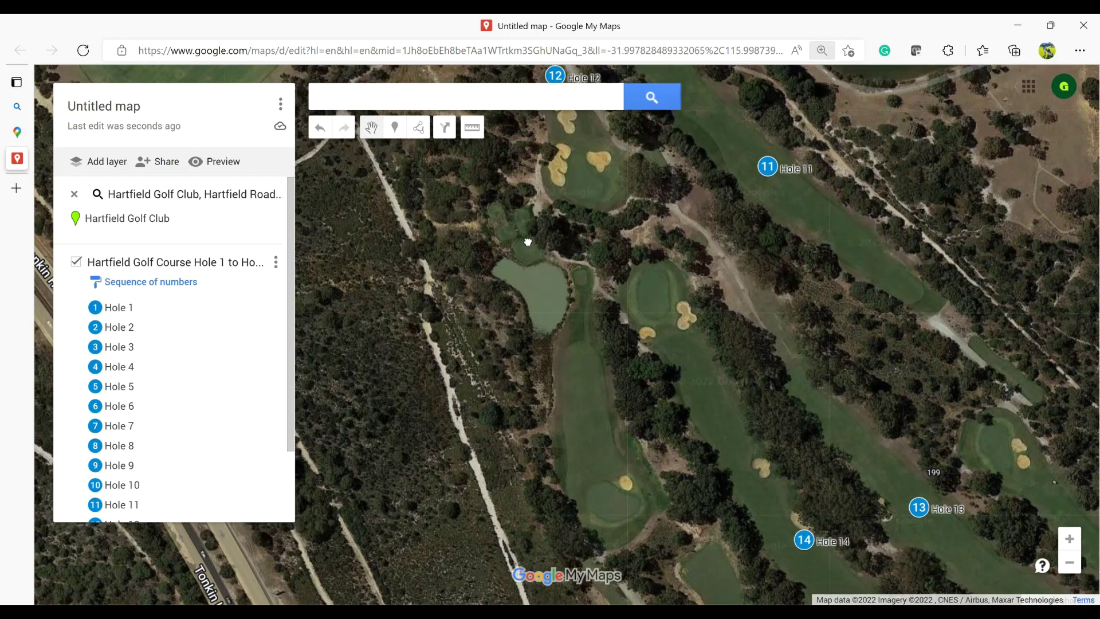
key(ctrl+plus)
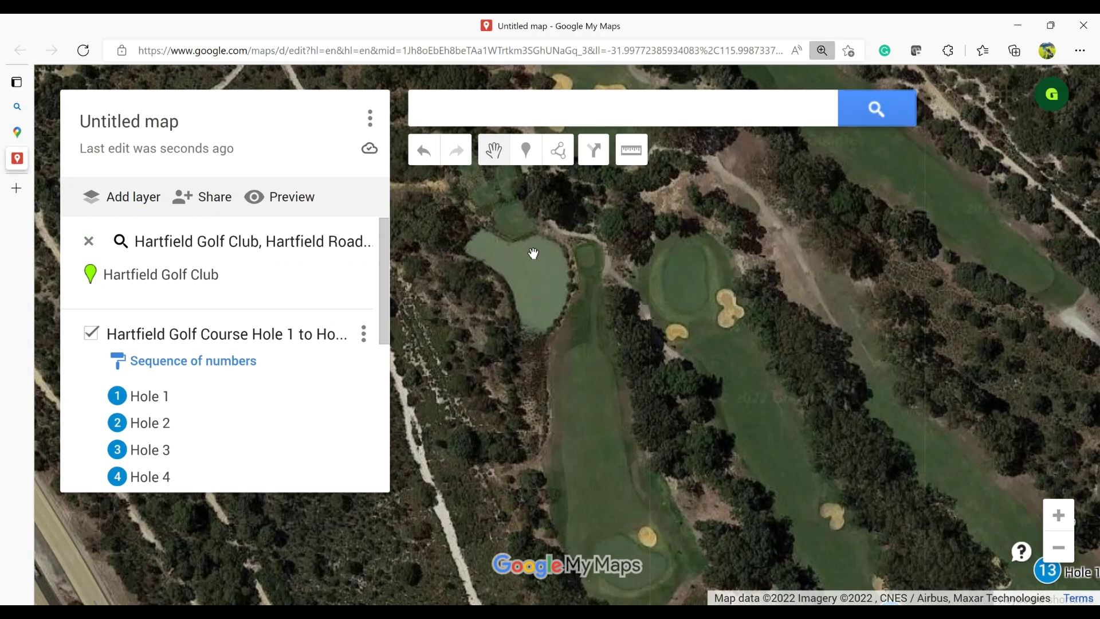
key(ctrl+minus)
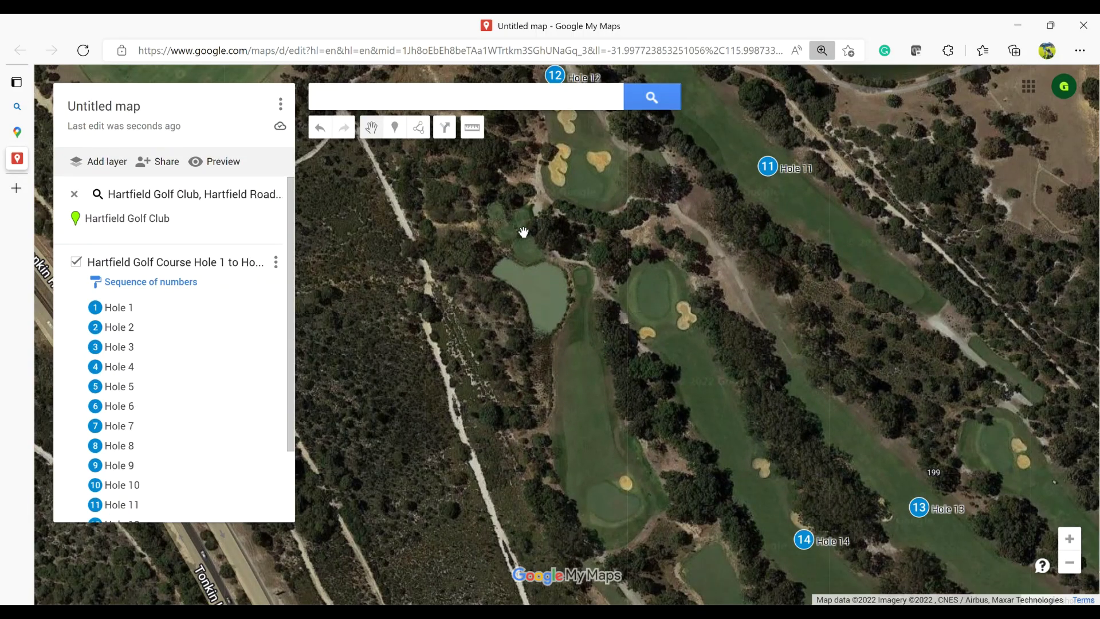
scroll(518, 226, down, 1)
scroll(524, 232, up, 2)
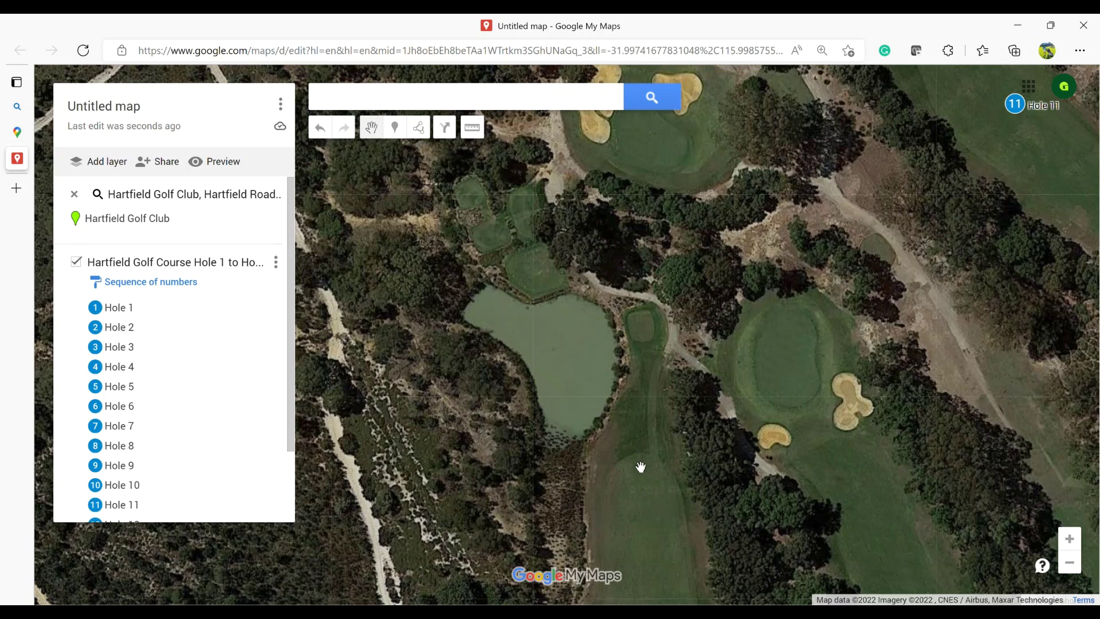
drag(633, 446, 606, 365)
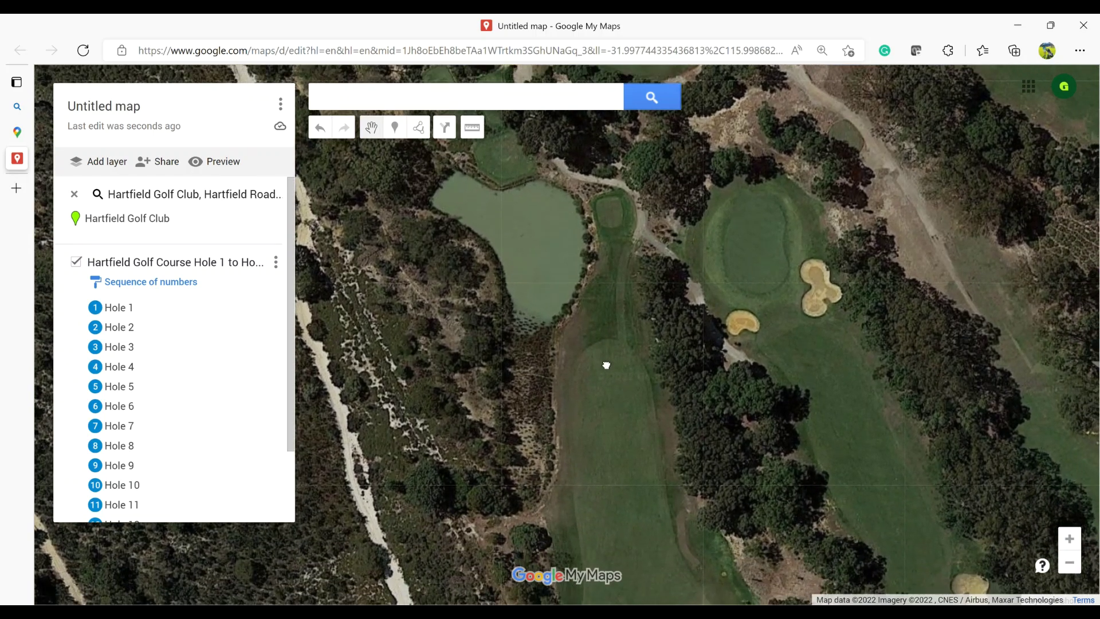
scroll(606, 363, down, 1)
drag(609, 390, 580, 349)
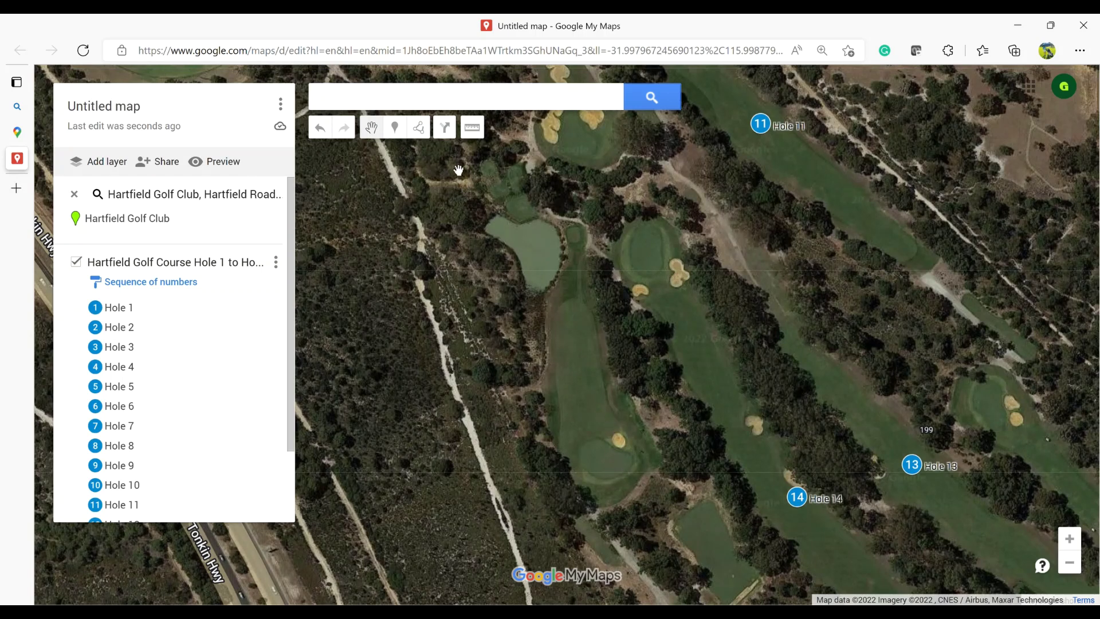
Add a marker named Hole 15 on the short fairway south of the pond, northwest of the Hole 14 marker.
click(395, 129)
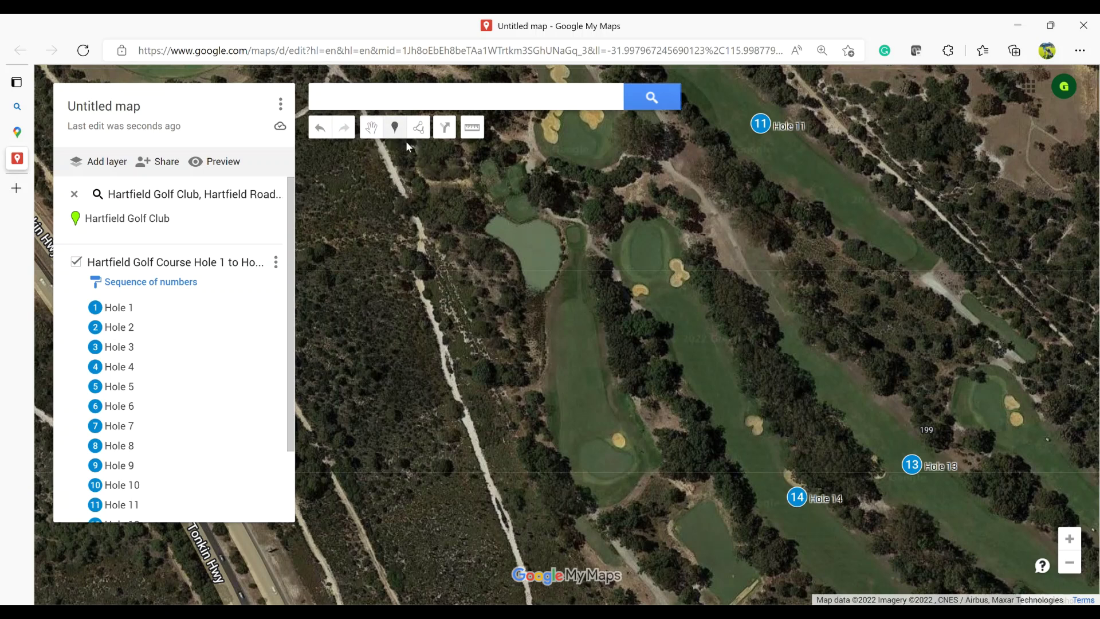
click(576, 344)
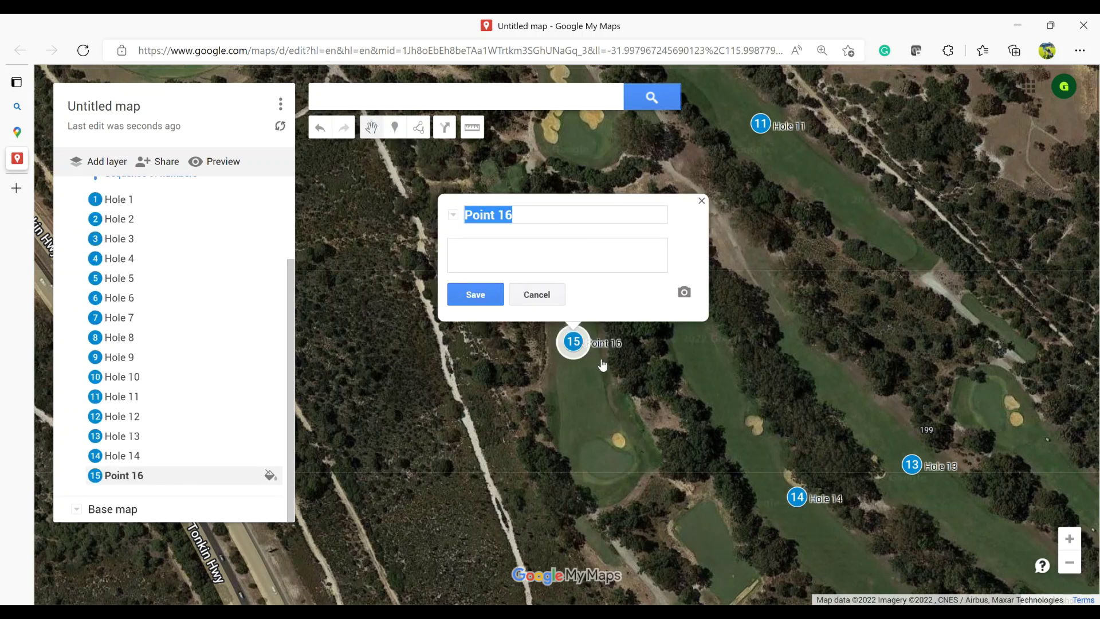
text(Hole 15)
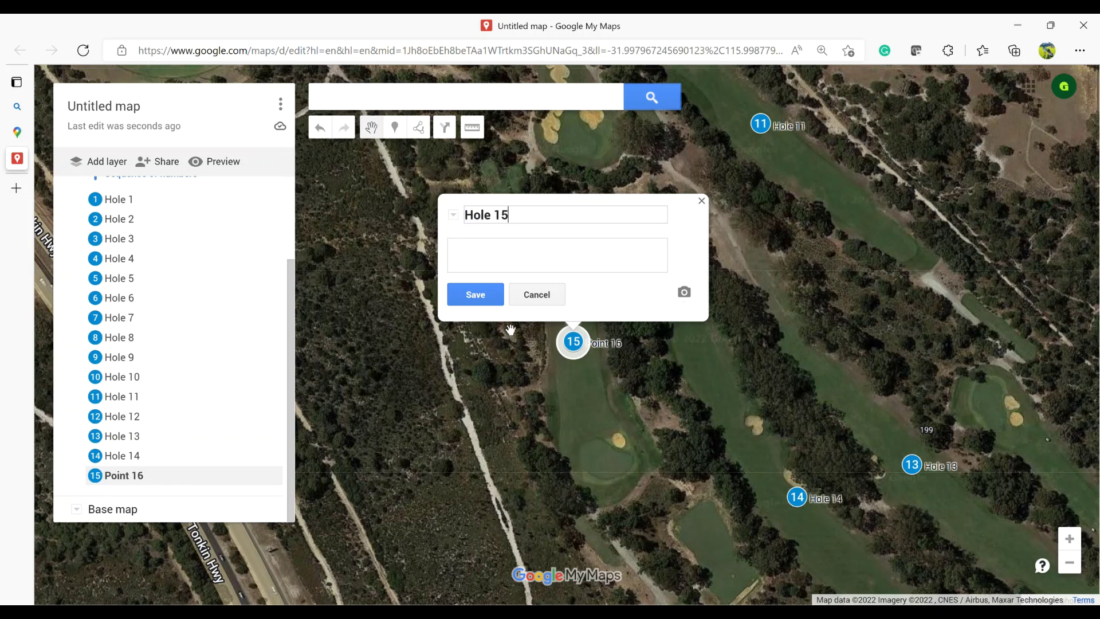
click(490, 298)
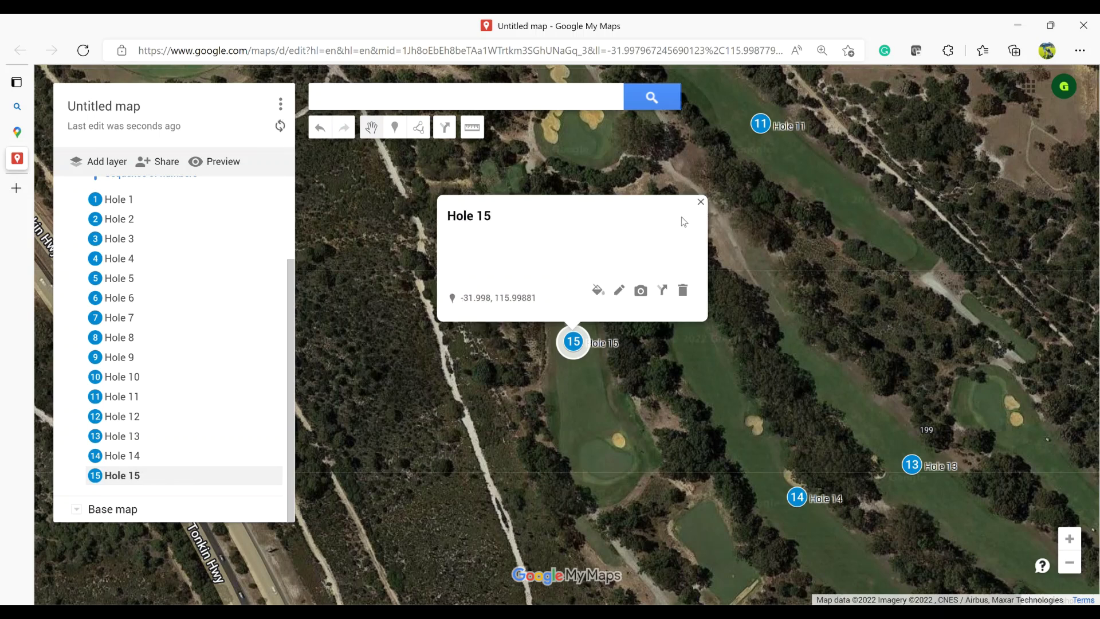
click(702, 205)
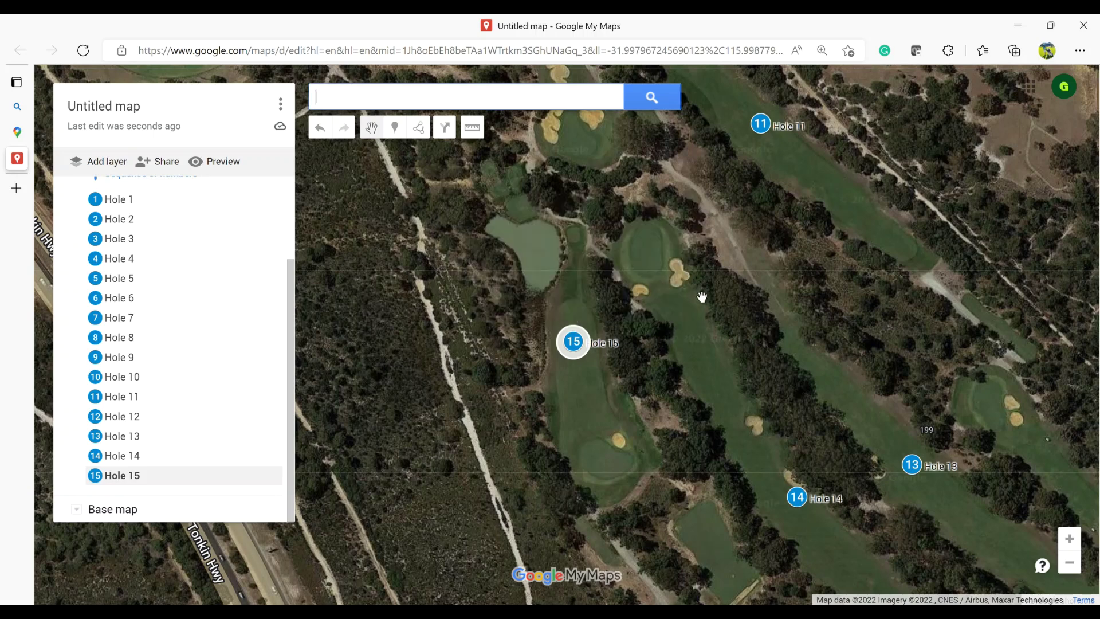
Add a marker named Hole 16 at the bend of the dogleg fairway south of the Hole 14 marker.
mouse_move(675, 321)
mouse_down()
mouse_move(733, 343)
mouse_move(627, 270)
mouse_move(579, 214)
mouse_up()
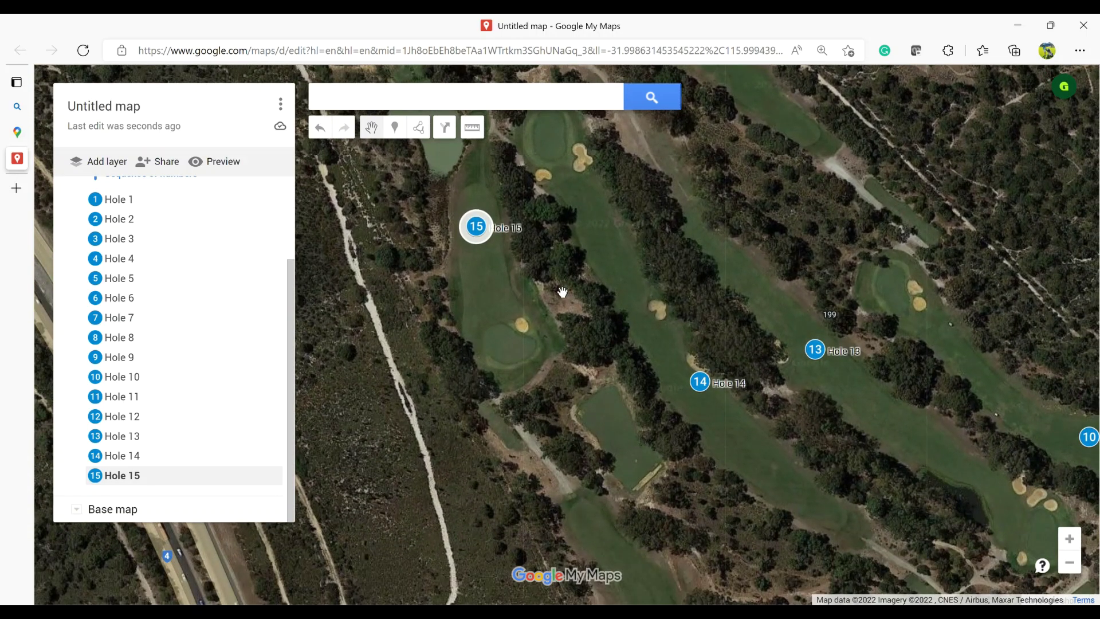
drag(564, 293, 530, 238)
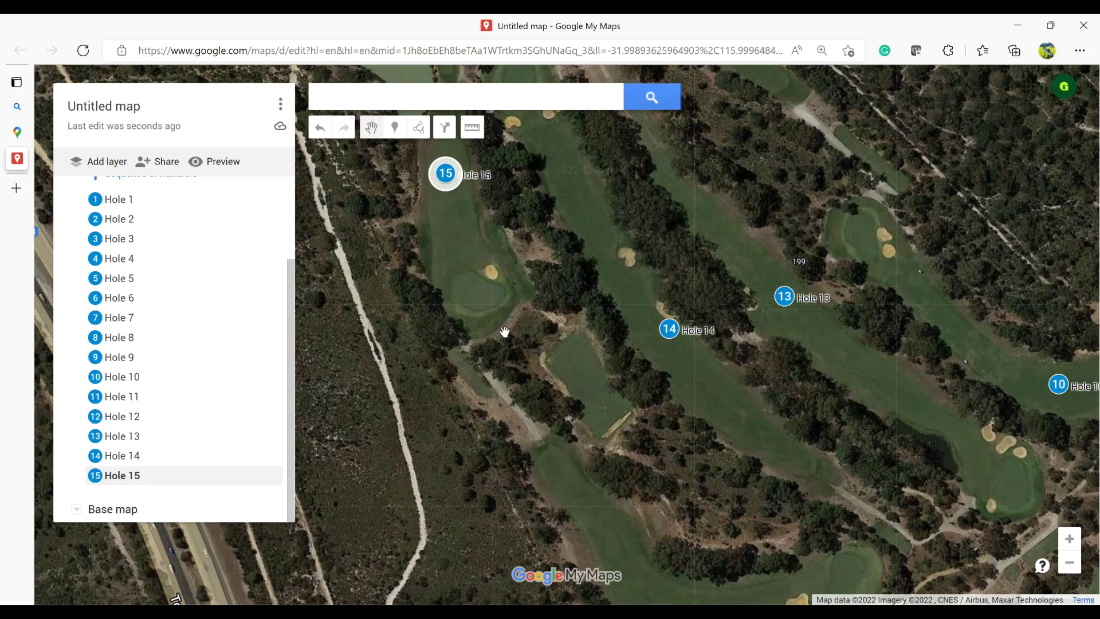
drag(491, 356, 545, 317)
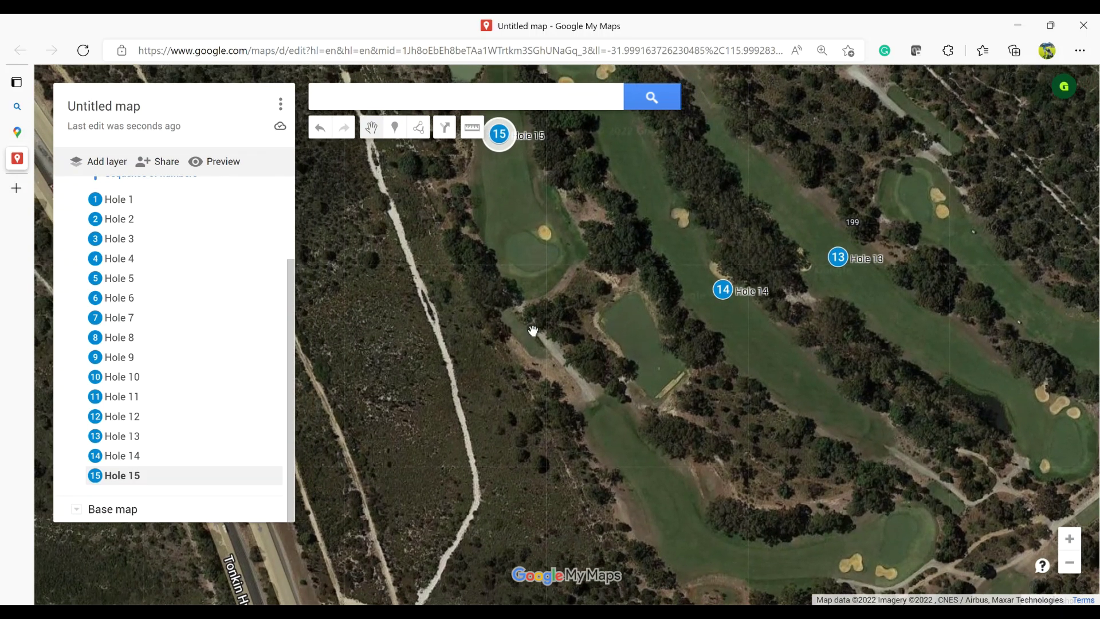
scroll(533, 332, up, 3)
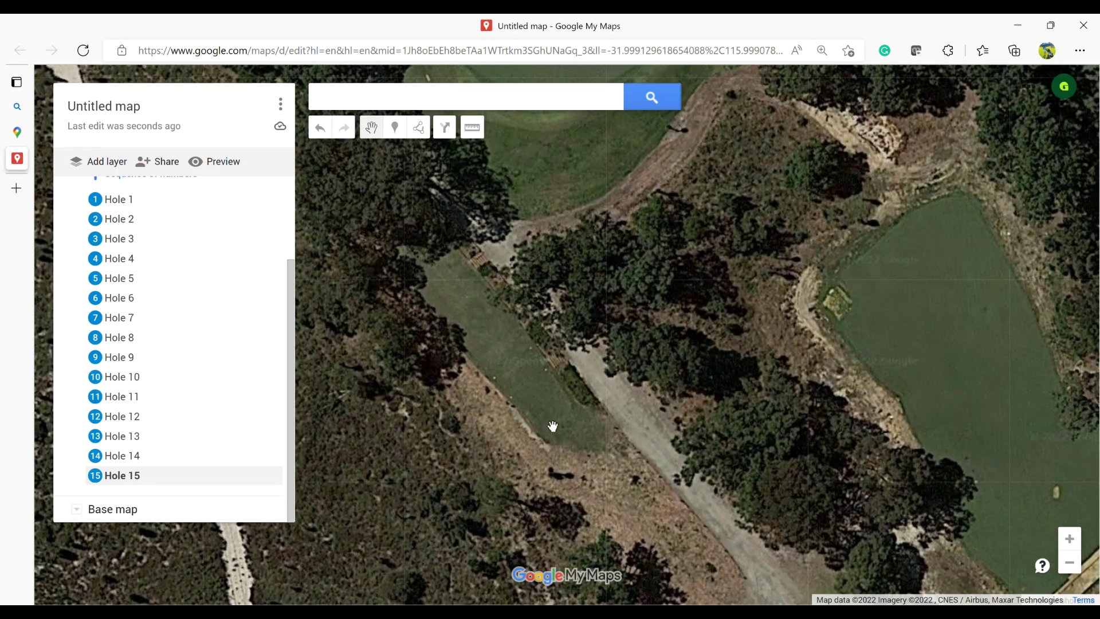
scroll(553, 413, down, 3)
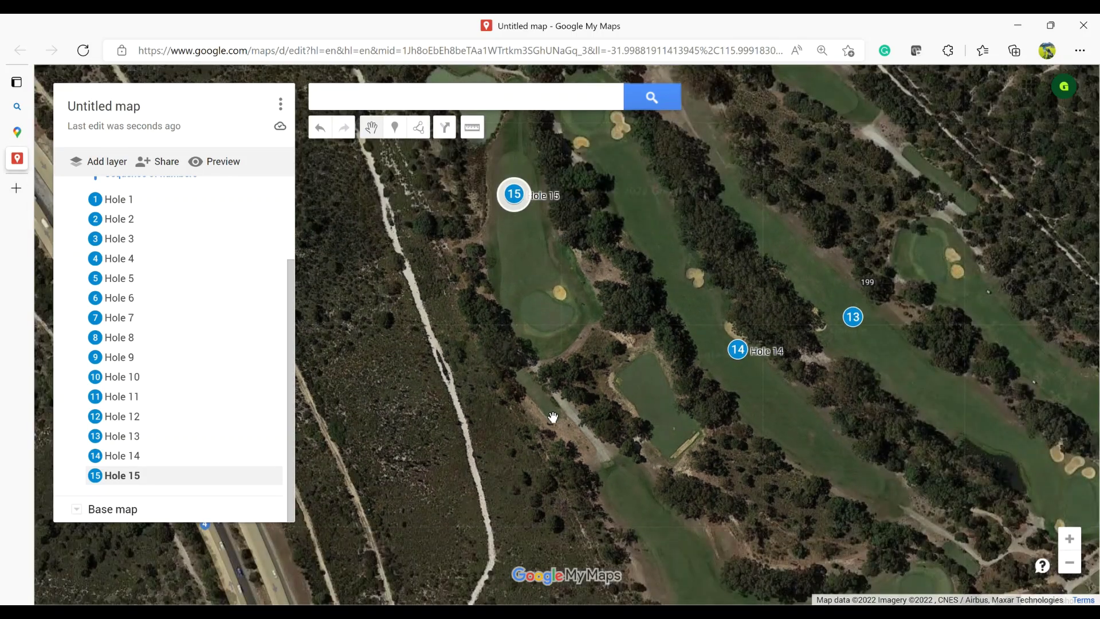
drag(552, 412, 477, 266)
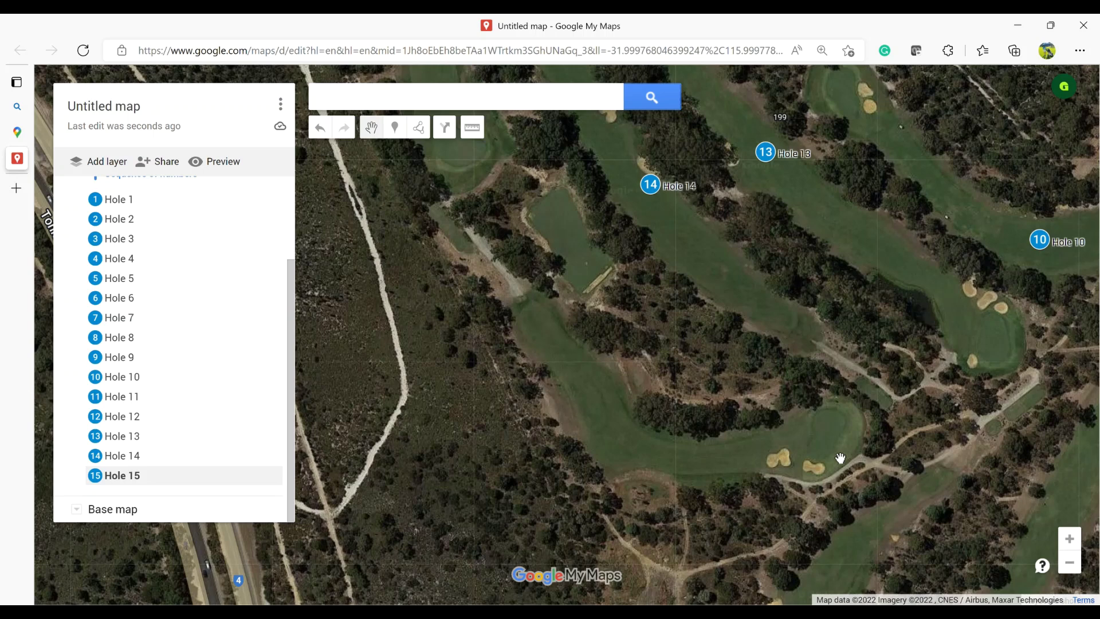
click(394, 126)
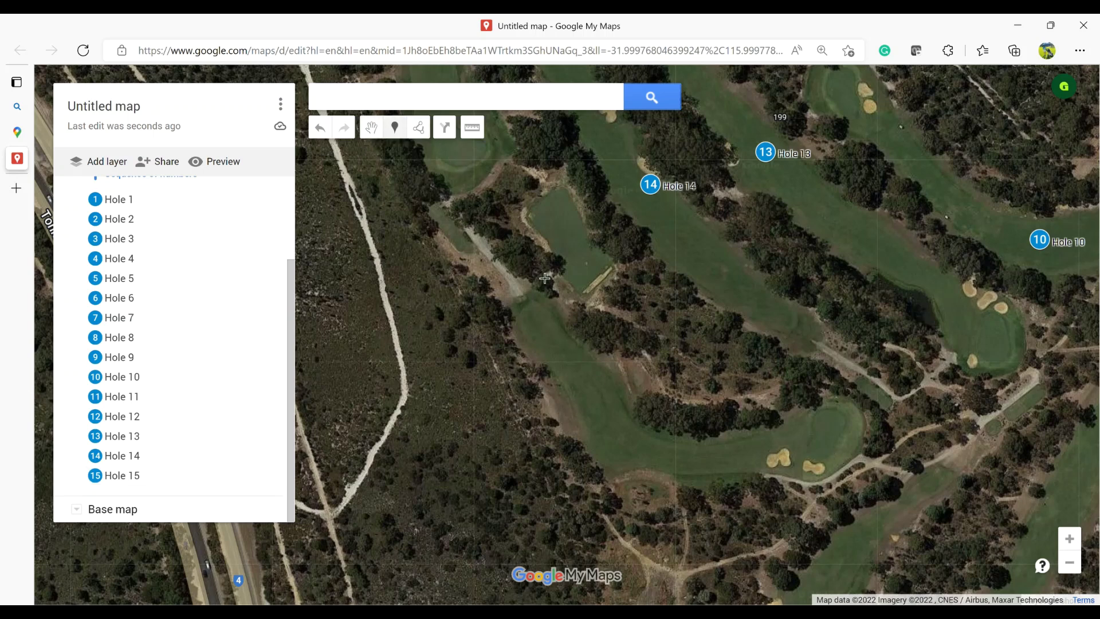
click(621, 442)
text(H)
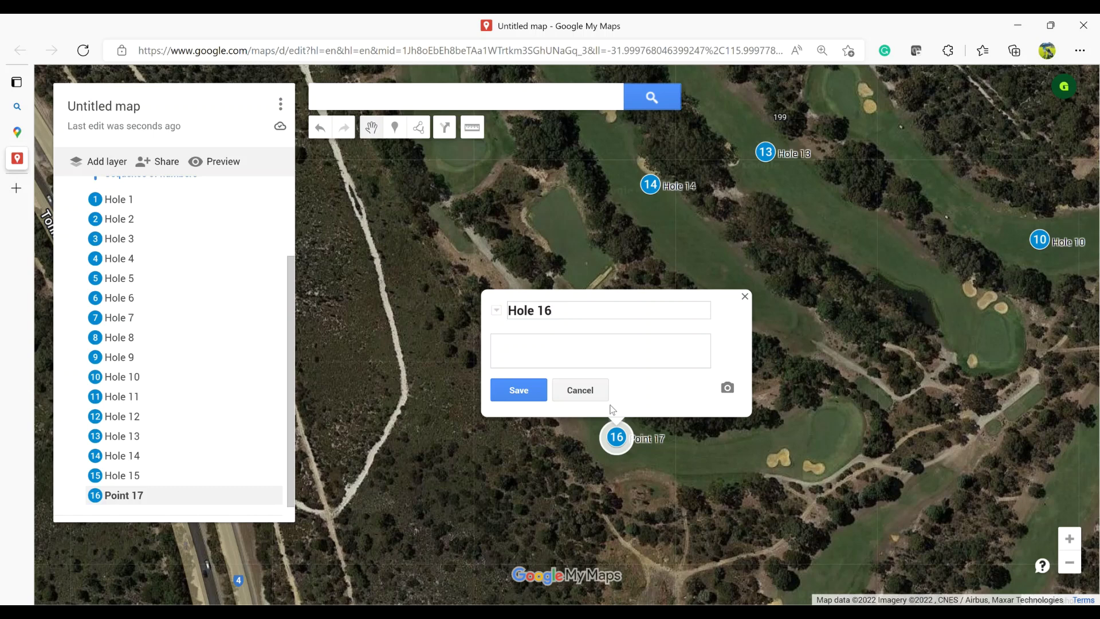
text(ole 16)
click(519, 389)
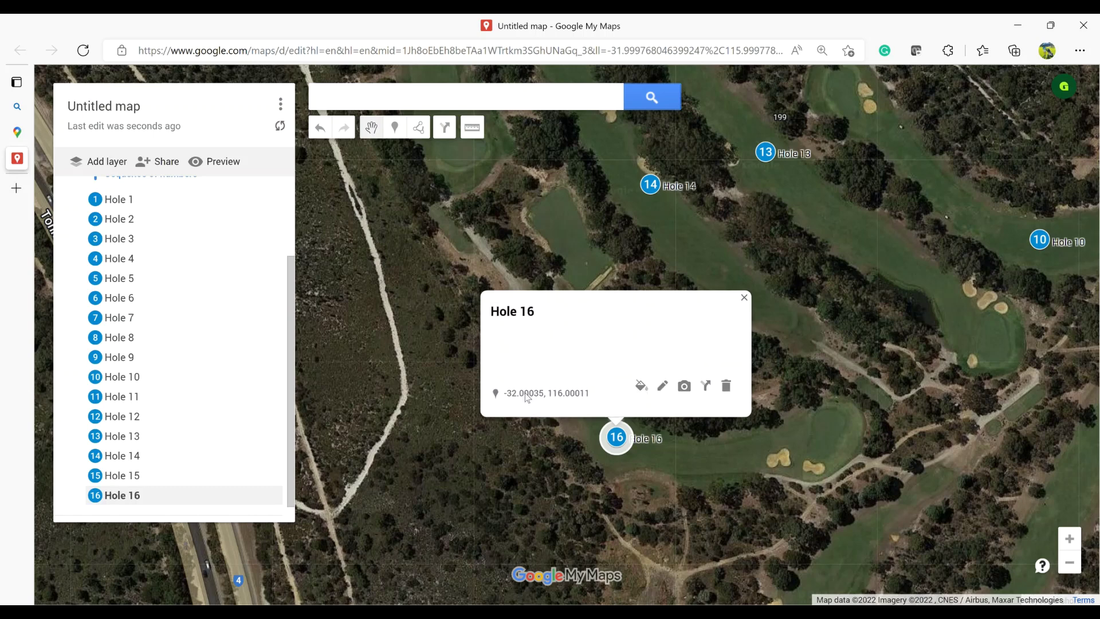
click(744, 298)
Add a marker named Hole 17 on the fairway southeast of the Hole 16 marker, just northeast of its roadside bunkers.
drag(707, 405, 550, 270)
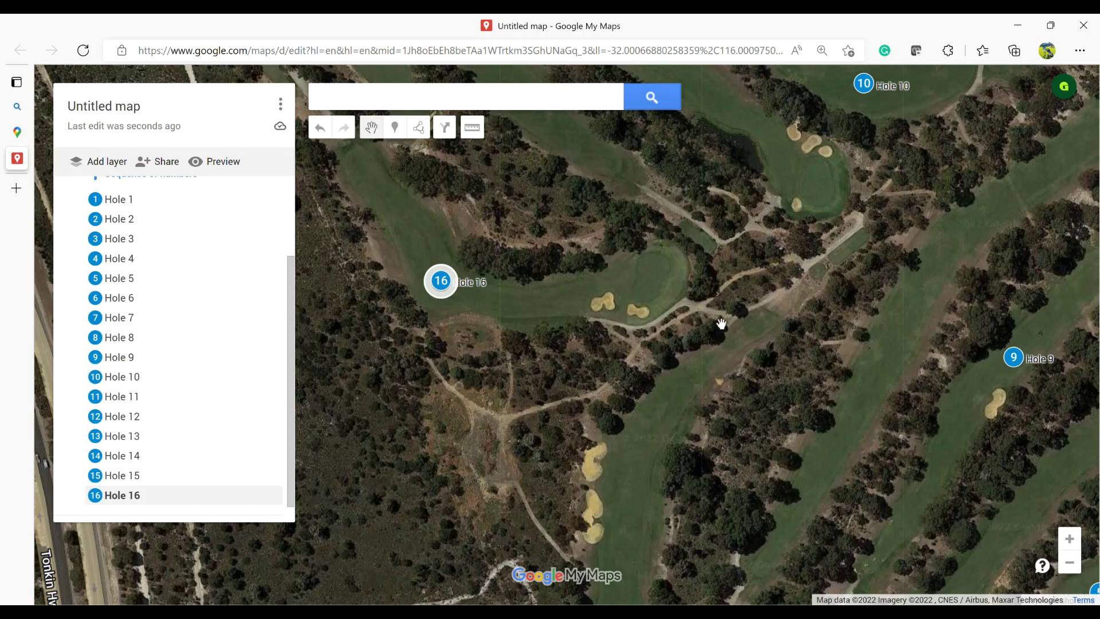
drag(696, 295, 618, 237)
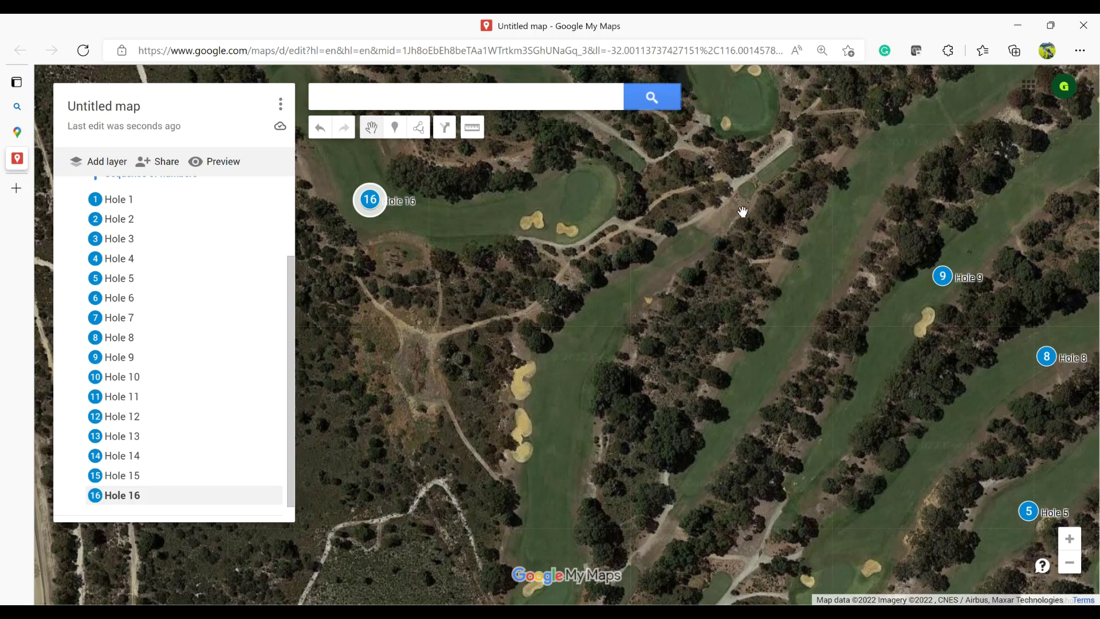
drag(599, 339, 609, 262)
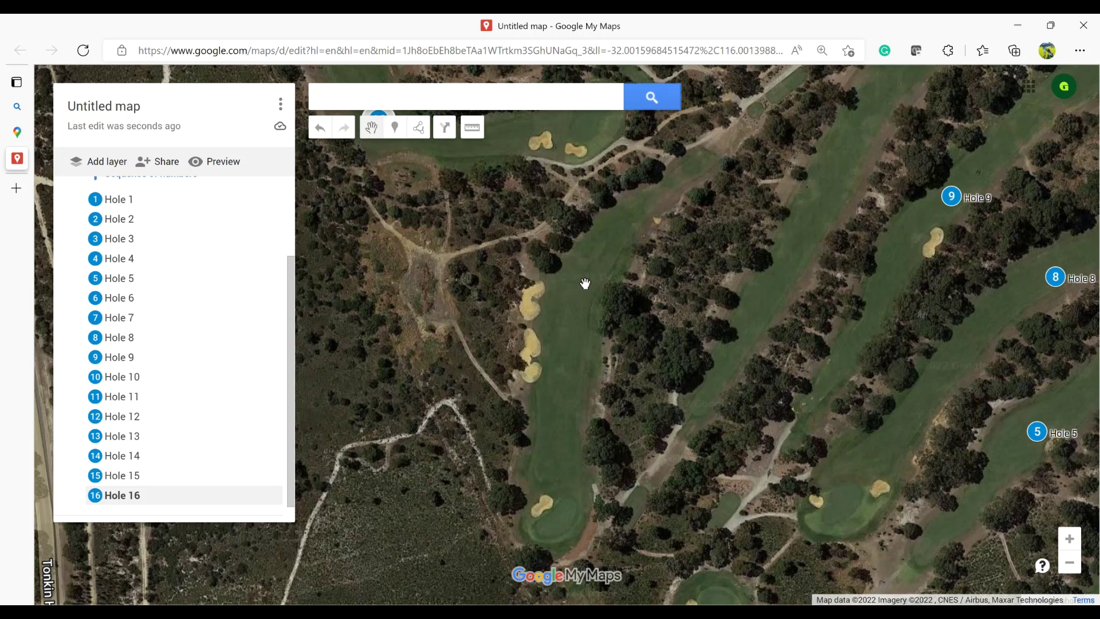
drag(656, 205, 624, 213)
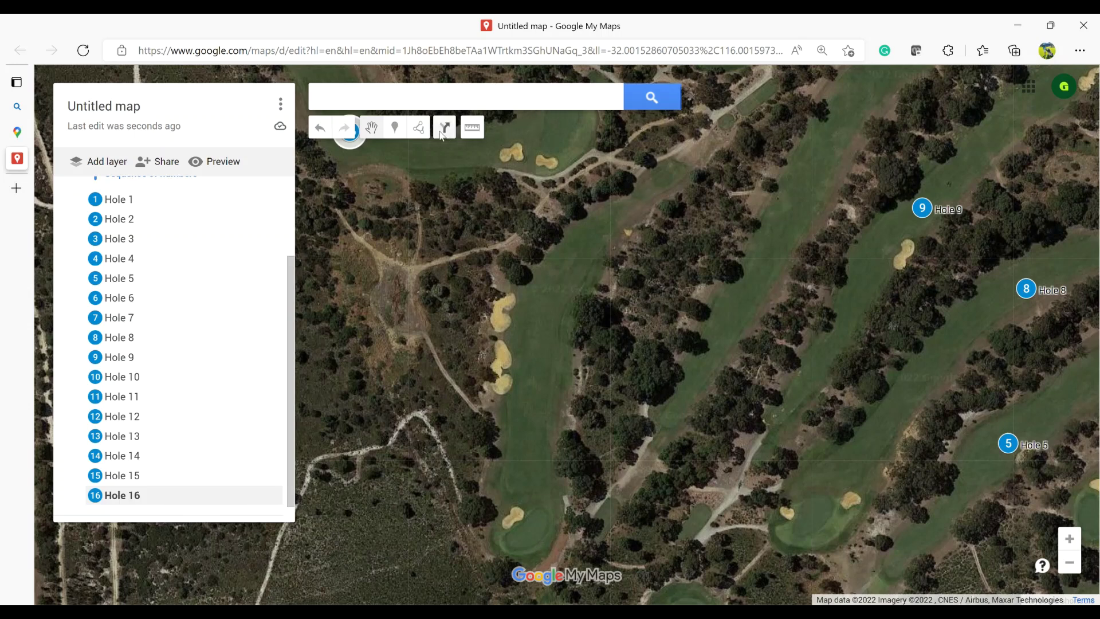
click(397, 128)
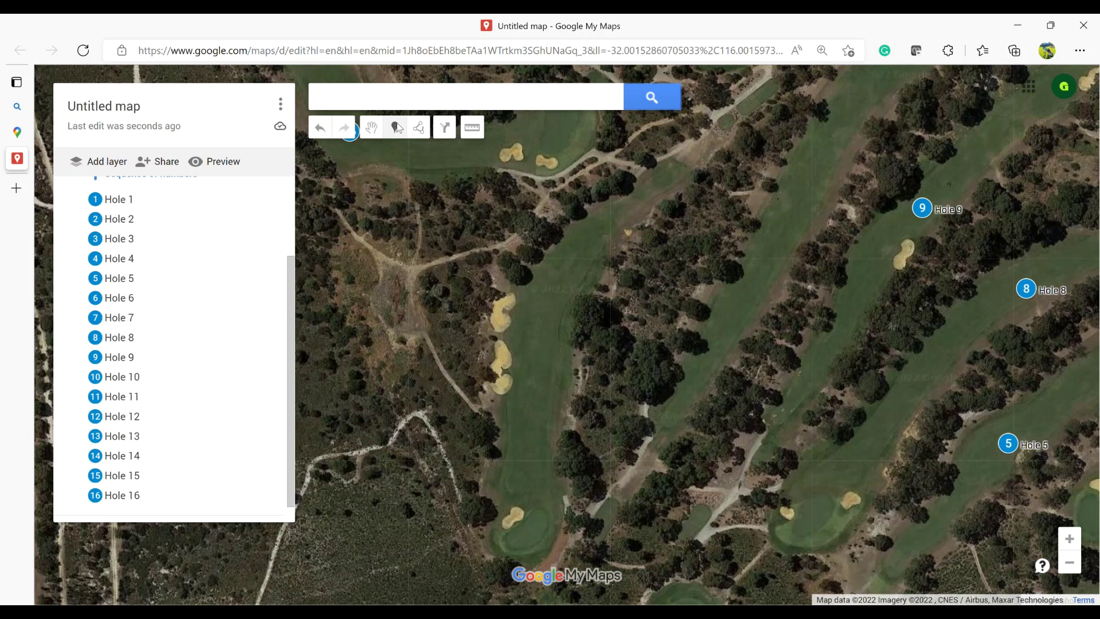
click(579, 277)
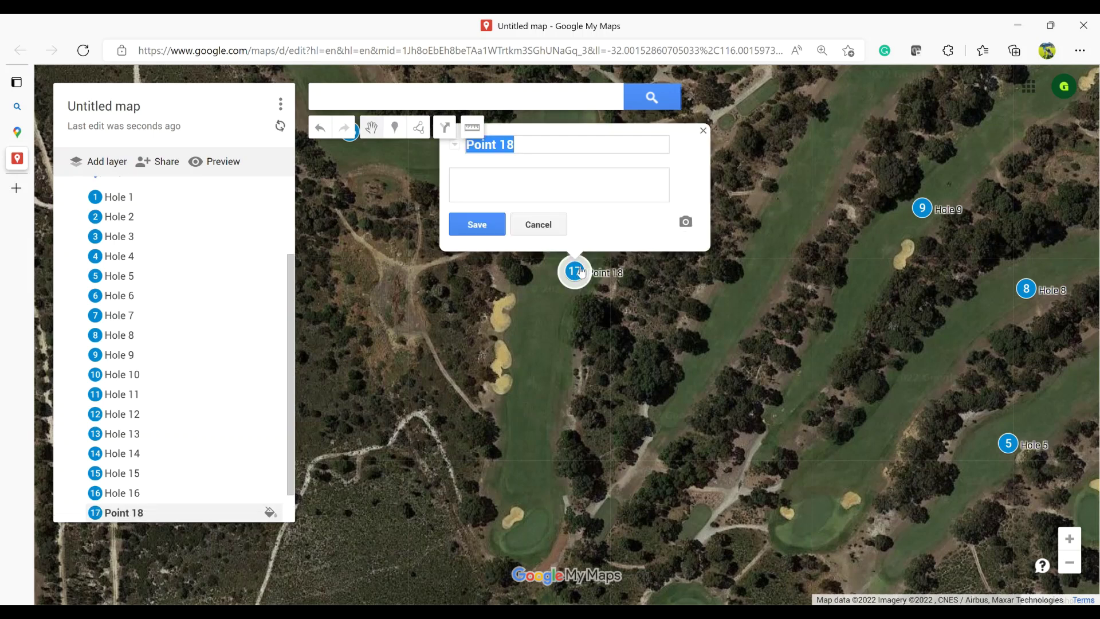
text(Hole 17)
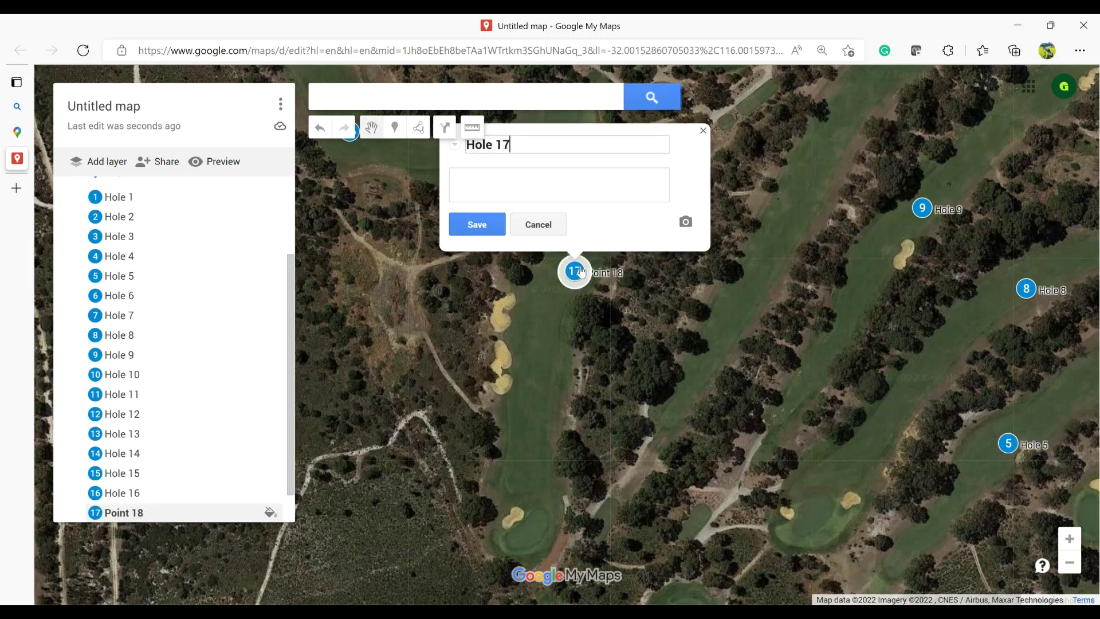
click(479, 228)
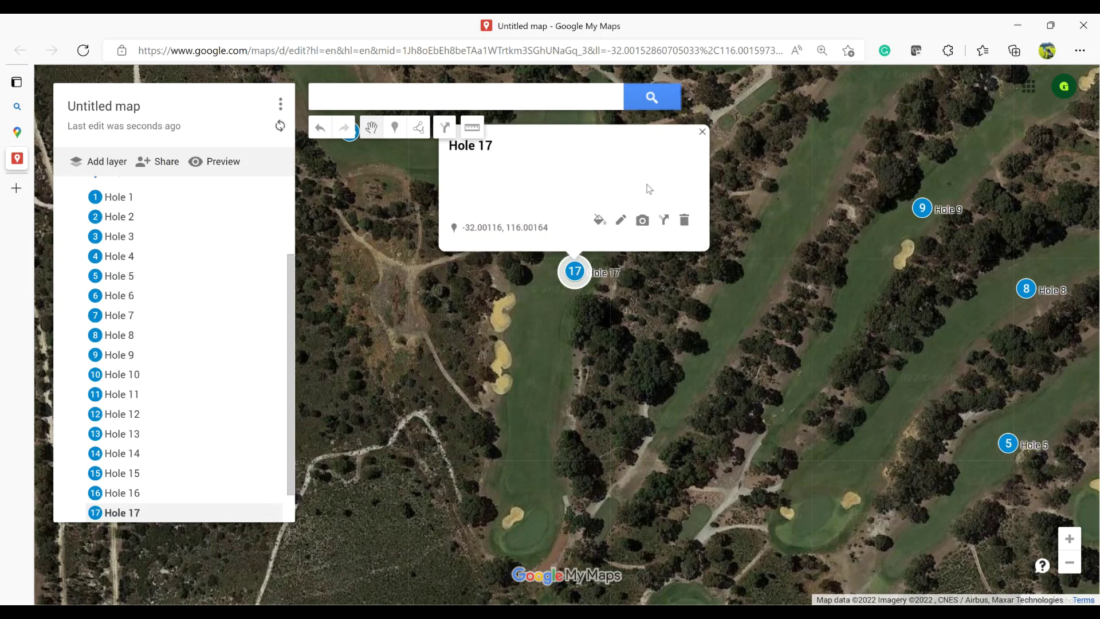
click(702, 132)
Examine the area from the green south of the Hole 17 marker up the long fairway between the Hole 17 and Hole 9 markers.
mouse_move(678, 368)
mouse_down()
mouse_move(737, 305)
mouse_move(617, 396)
mouse_move(628, 356)
mouse_up()
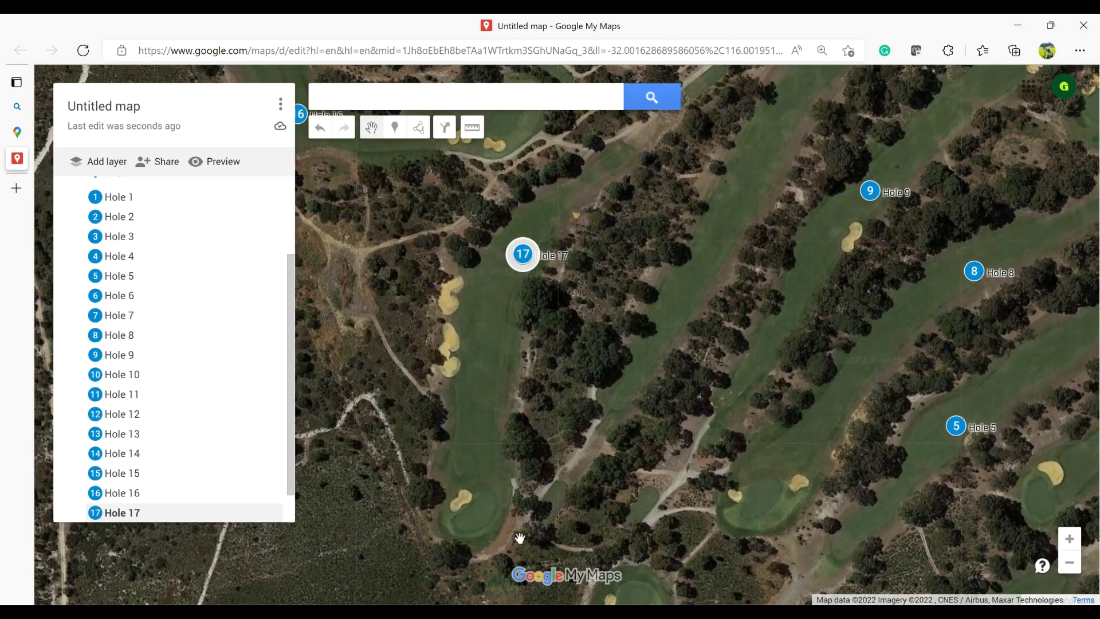
drag(487, 503, 510, 305)
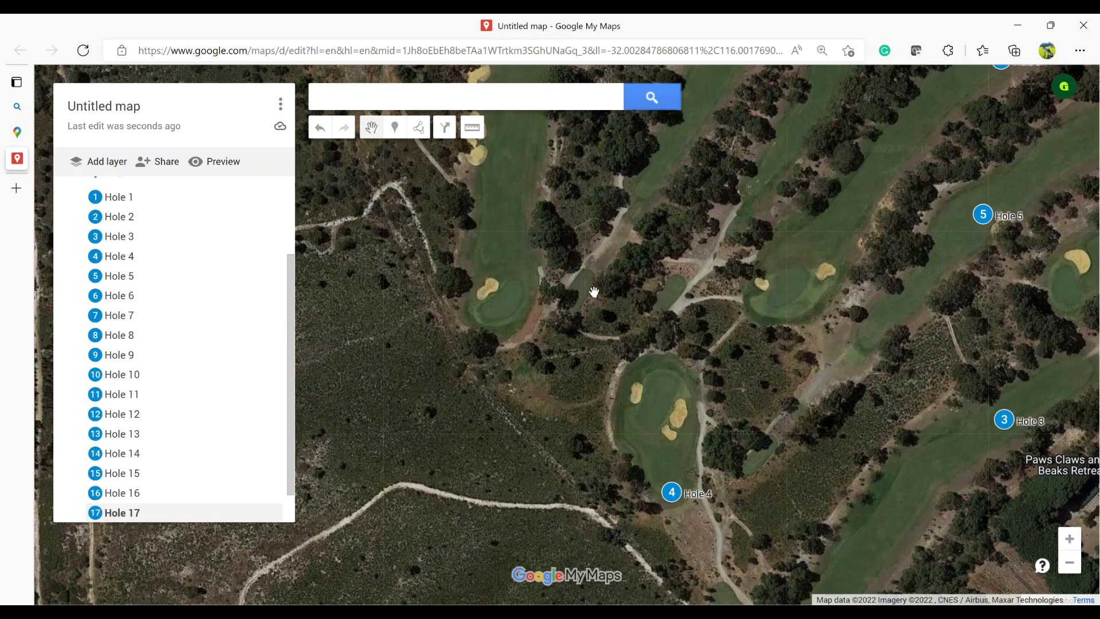
drag(575, 327, 533, 435)
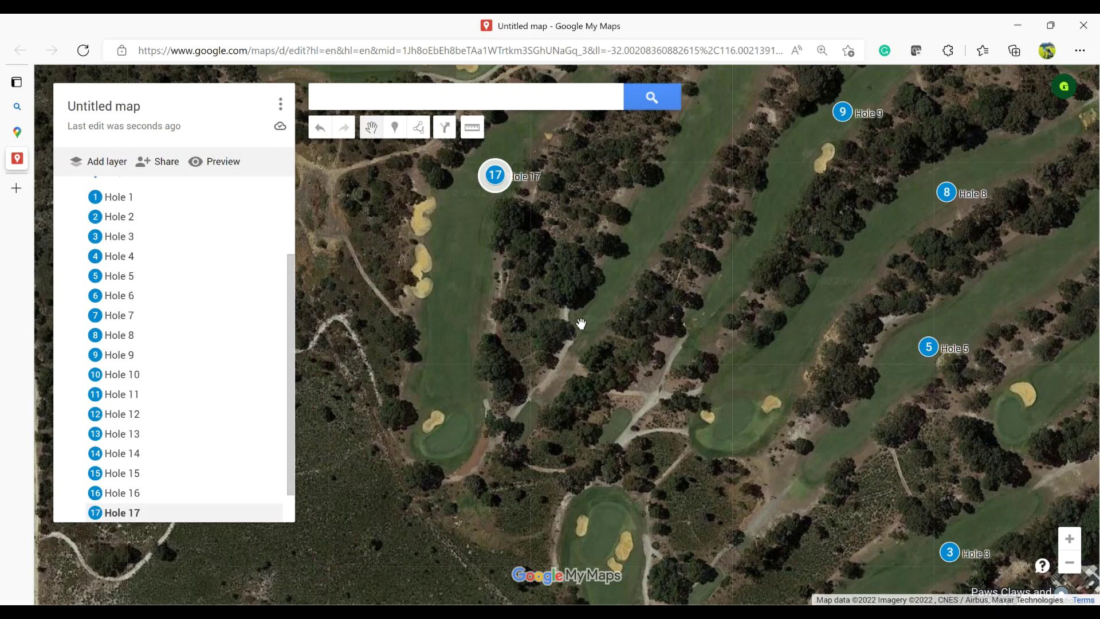
drag(673, 202, 624, 287)
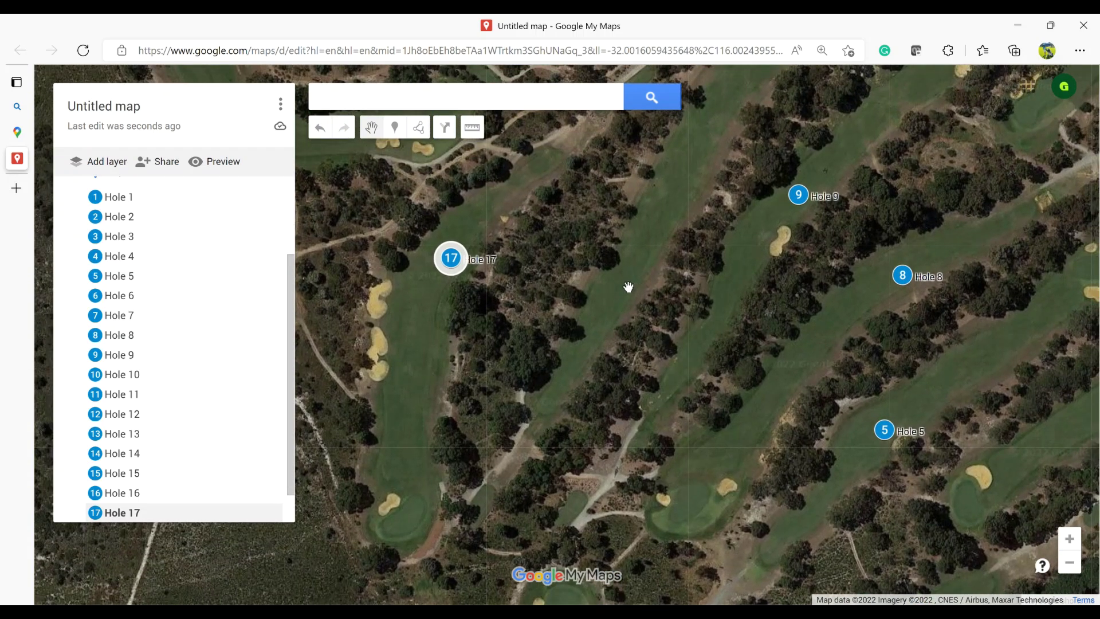
key(ctrl+minus)
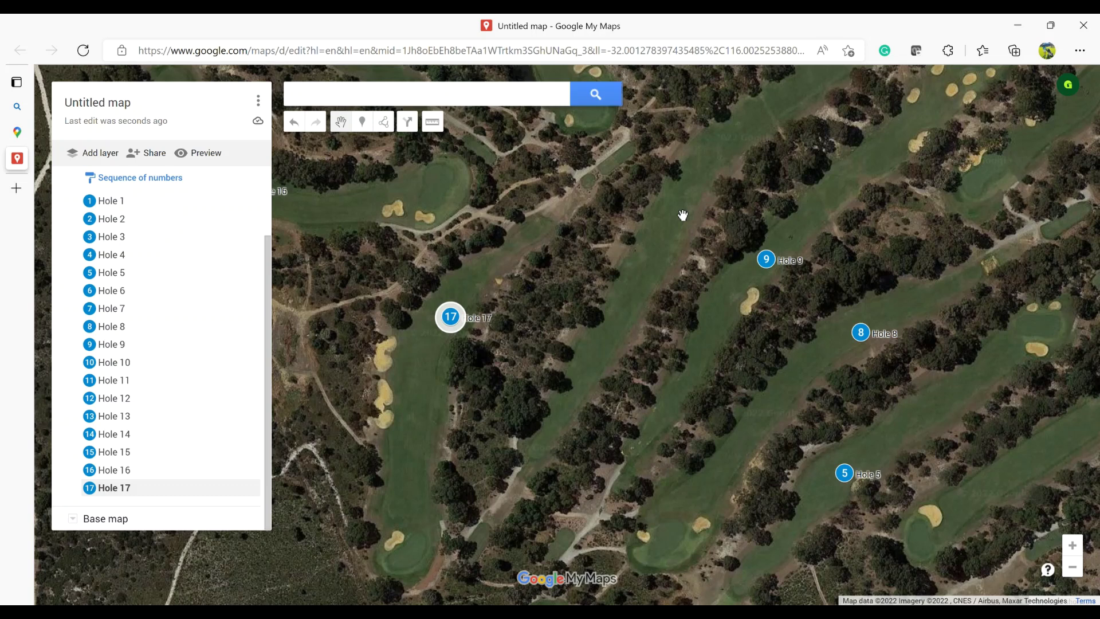
mouse_move(683, 215)
mouse_down()
mouse_move(675, 230)
mouse_move(676, 219)
mouse_up()
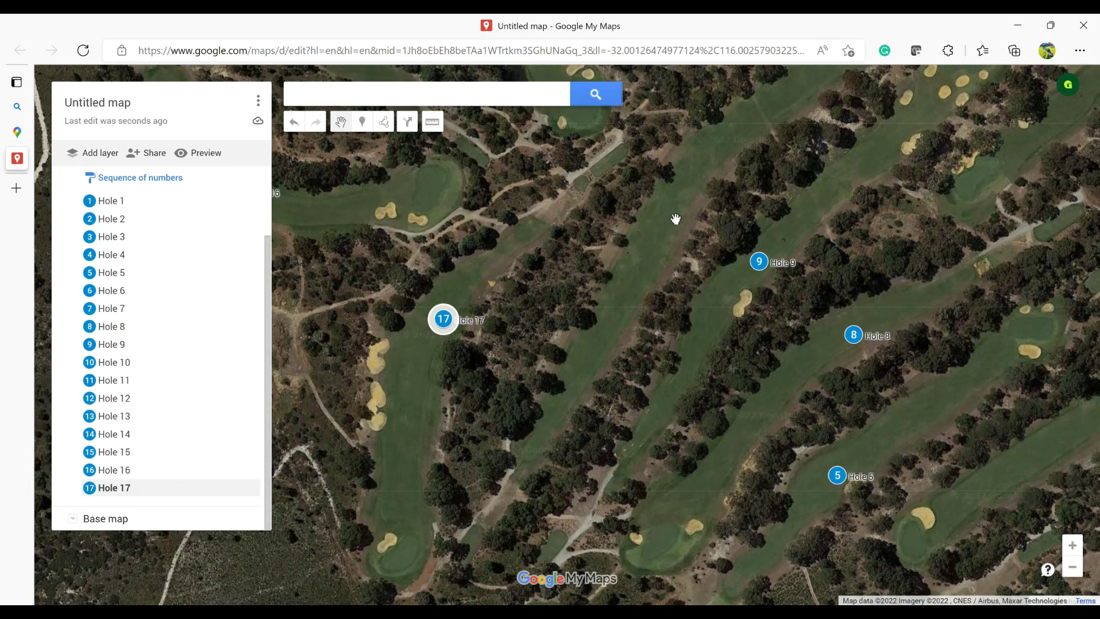
key(ctrl+minus)
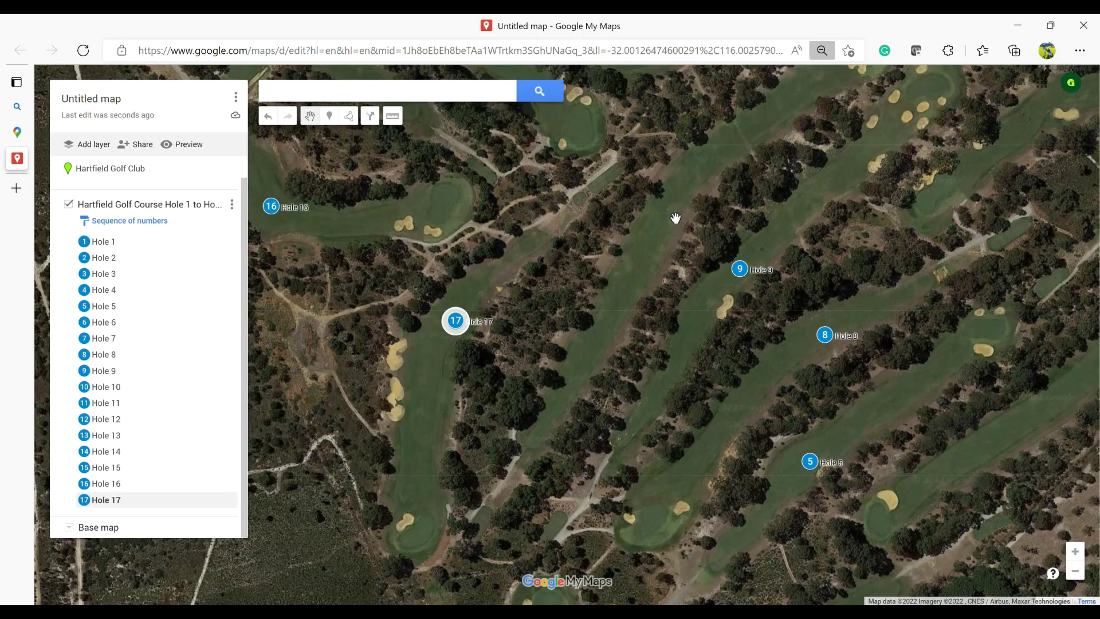
scroll(675, 219, down, 1)
drag(668, 218, 624, 288)
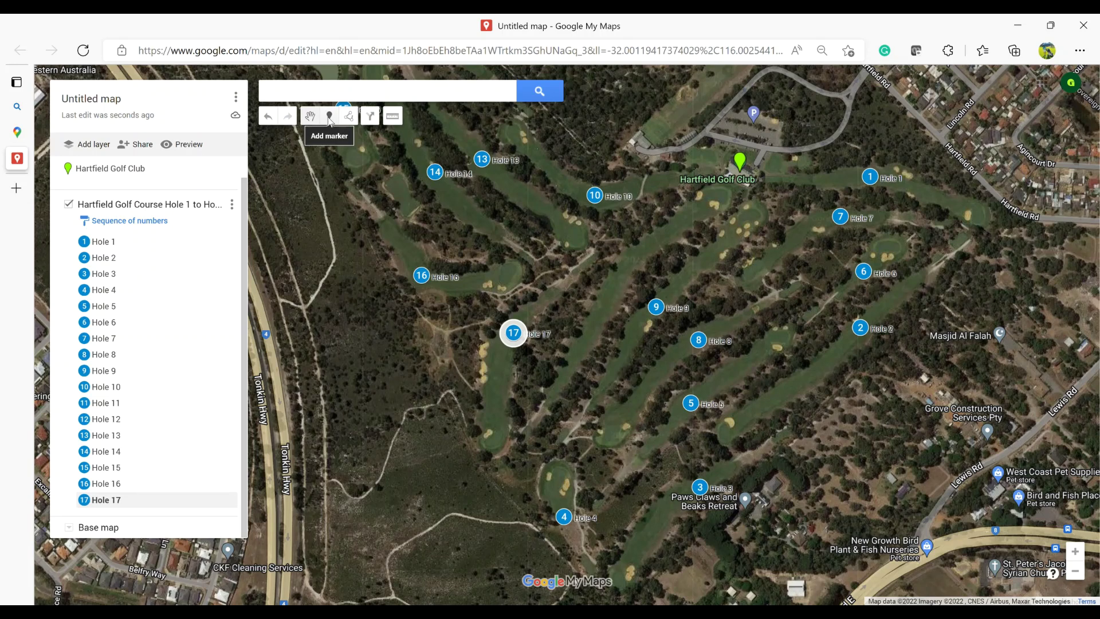
Add a marker named Hole 18 on the long fairway just northwest of the Hole 9 marker.
click(329, 116)
click(629, 277)
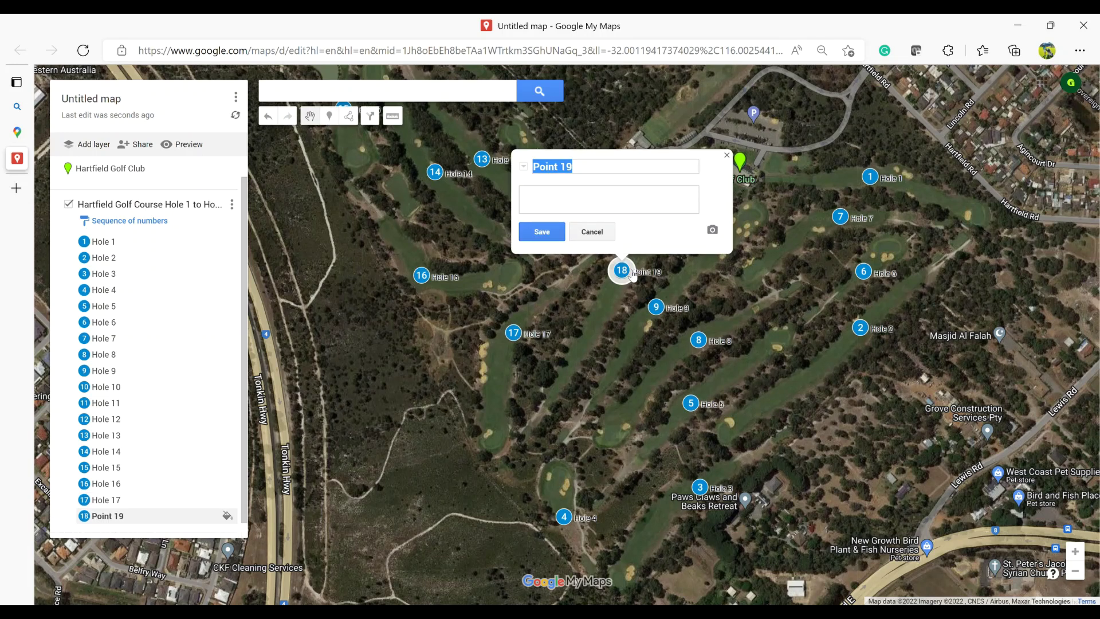
text(Hole 18)
click(551, 235)
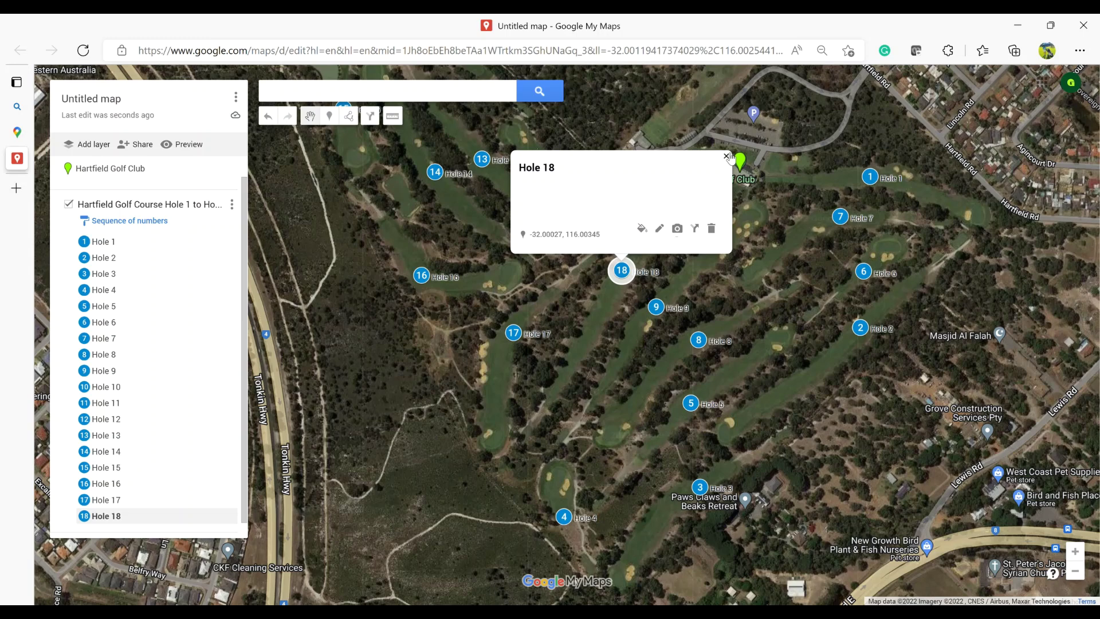
click(726, 157)
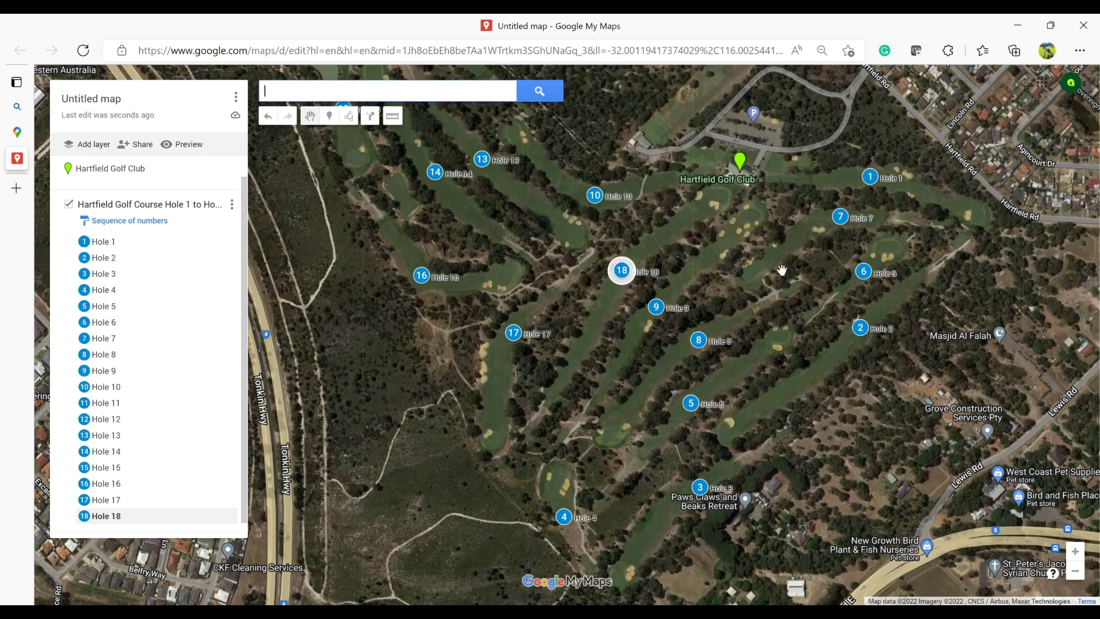
Review the whole course with all 18 hole markers and the Hartfield Golf Club marker in view.
drag(782, 270, 734, 278)
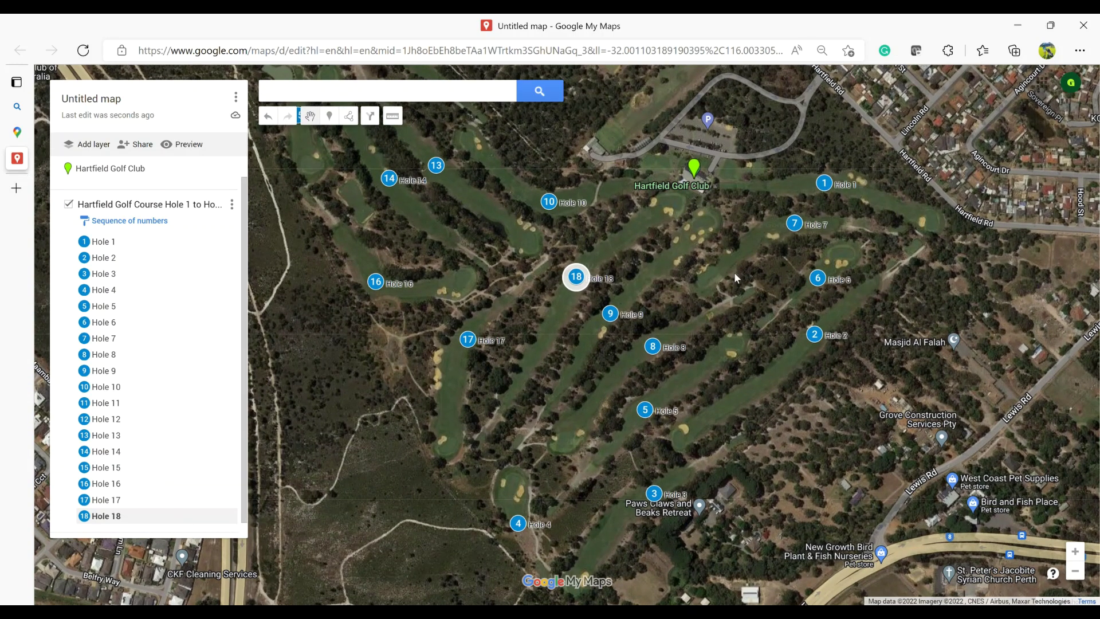
key(ctrl+minus)
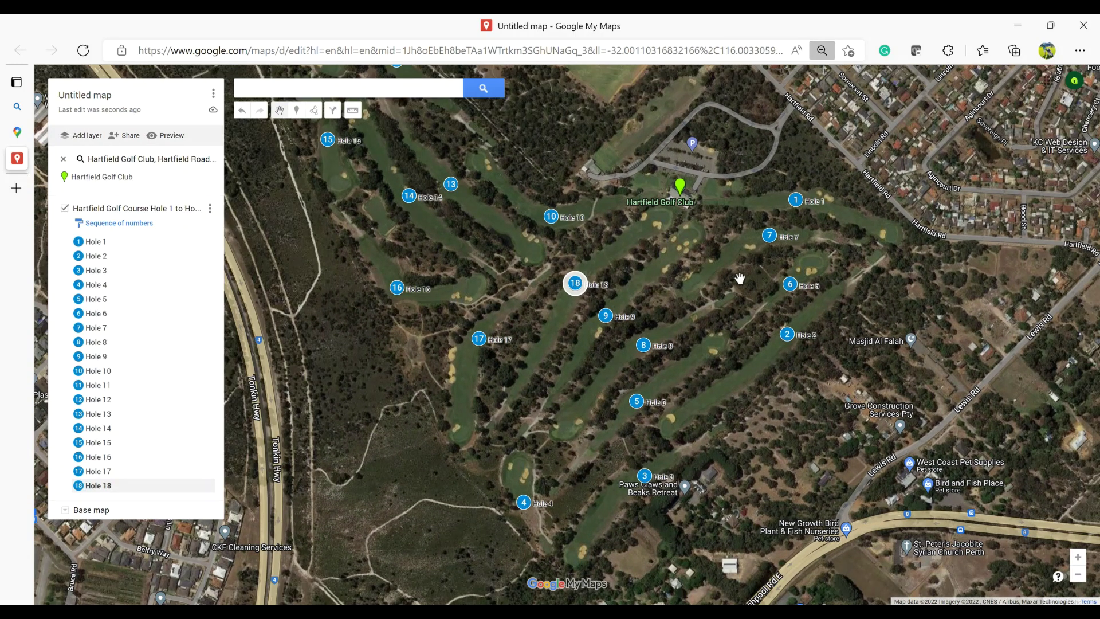
drag(735, 287, 762, 337)
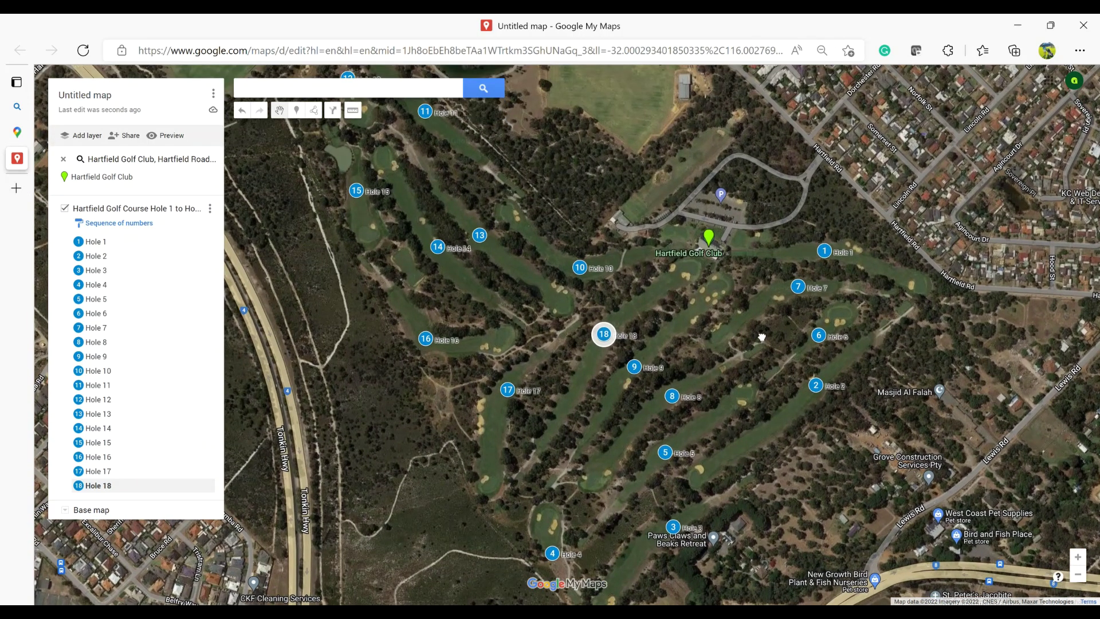
key(ctrl+minus)
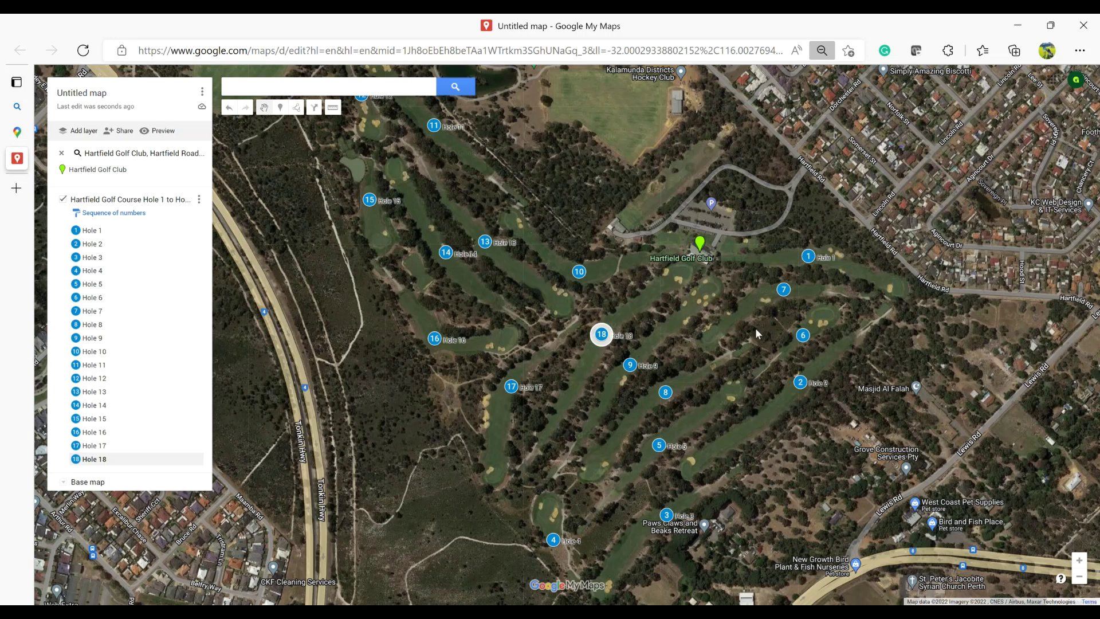
key(ctrl+minus)
drag(732, 341, 766, 362)
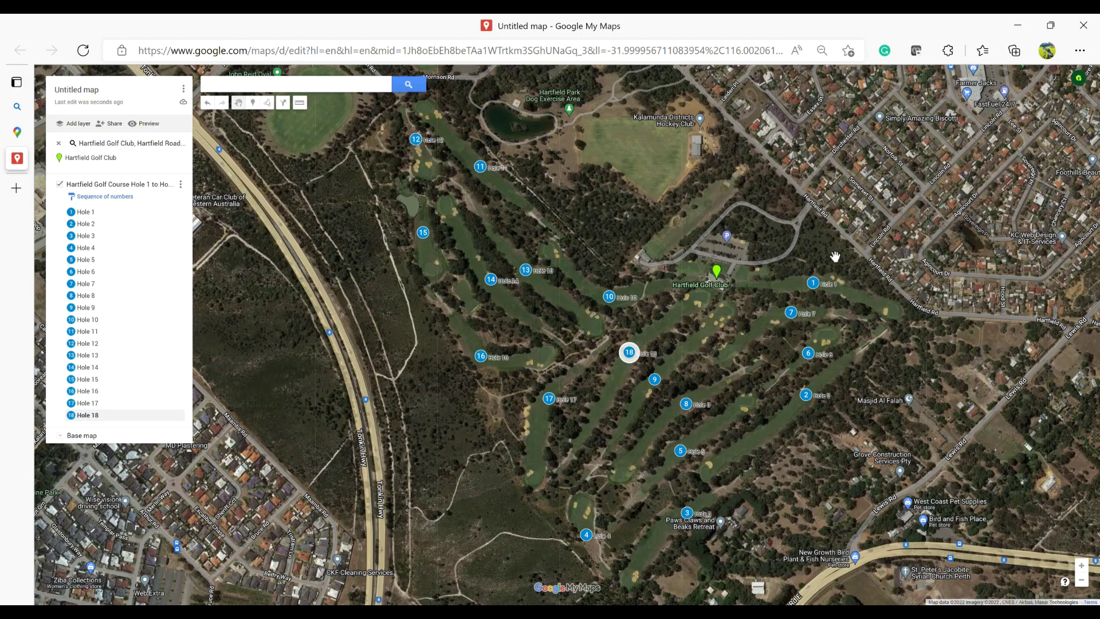
drag(837, 256, 795, 250)
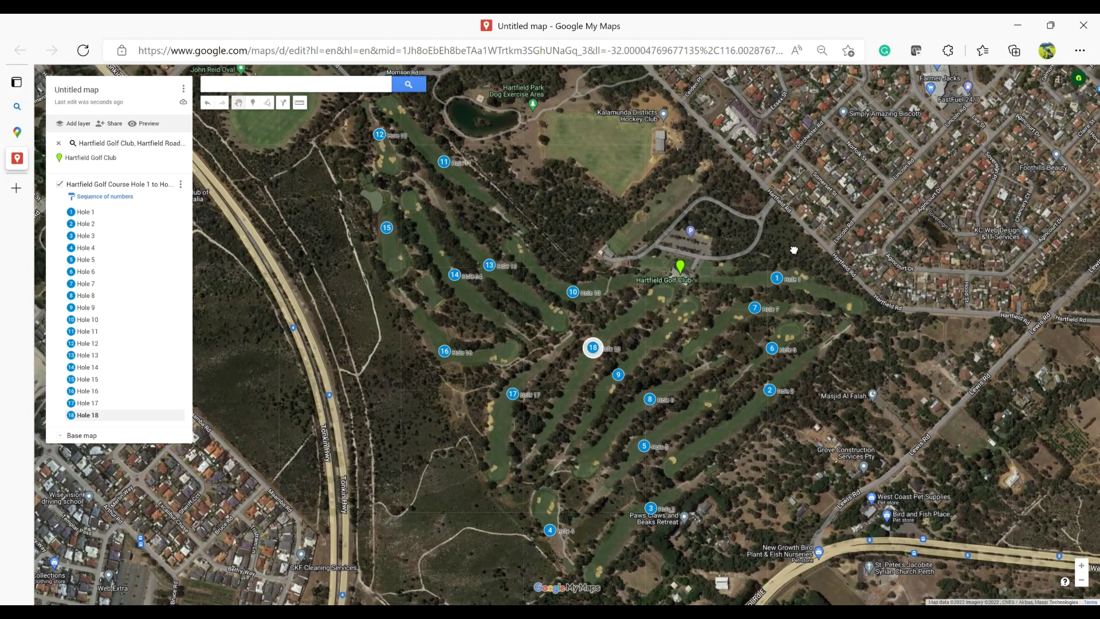